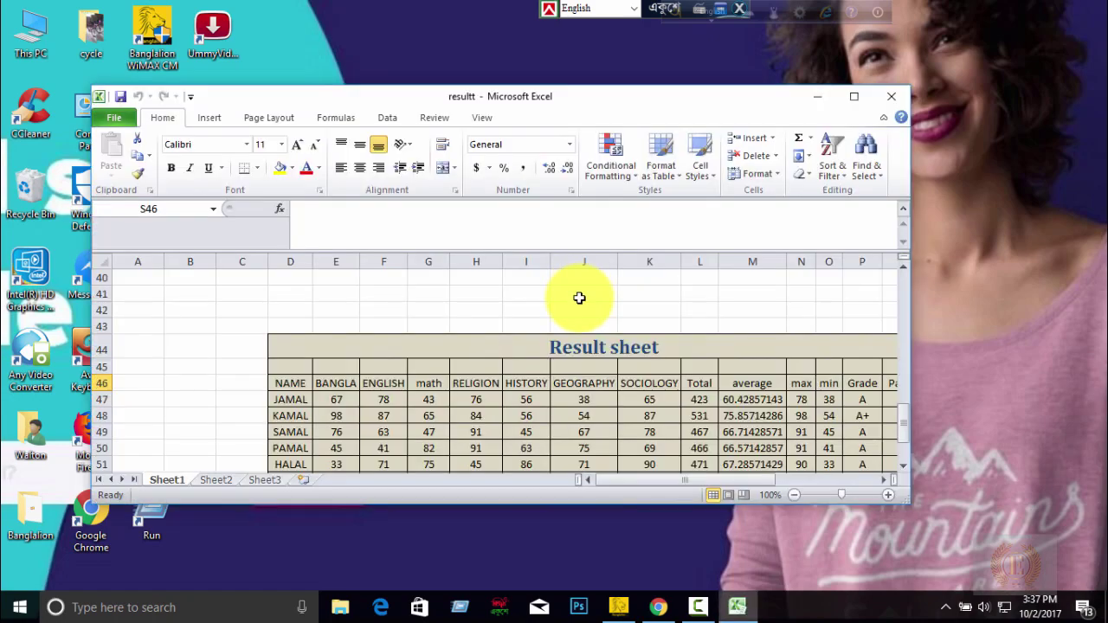
Maximize the Excel window, check the MAX formula in N48, and scroll up to the GPA and Grade table
{"action": "left_click", "coordinate": [856, 98]}
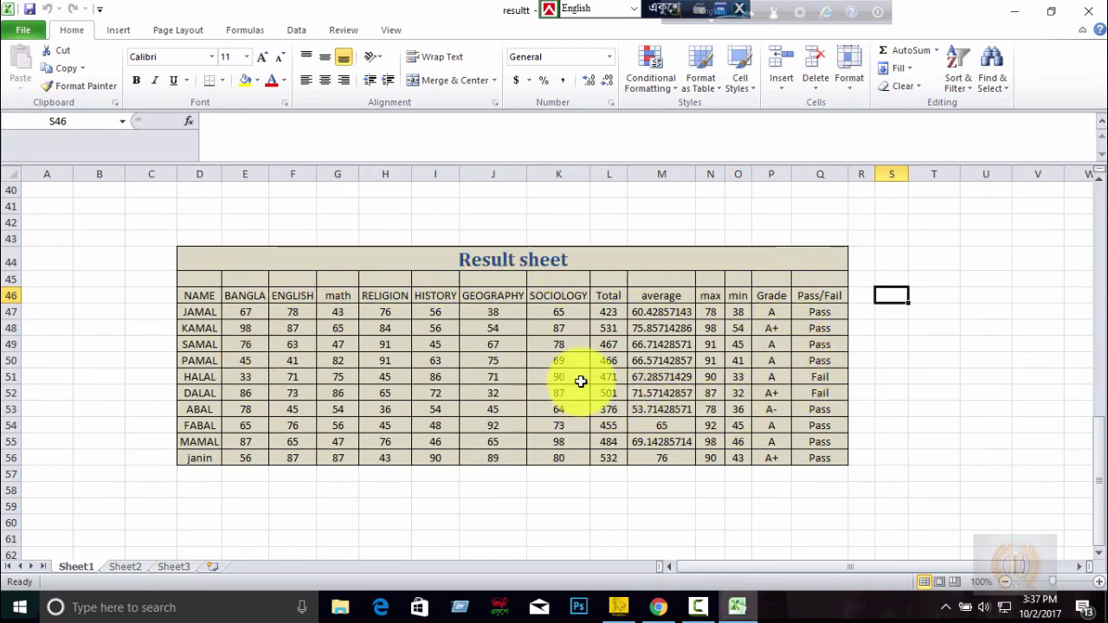
{"action": "left_click", "coordinate": [703, 328]}
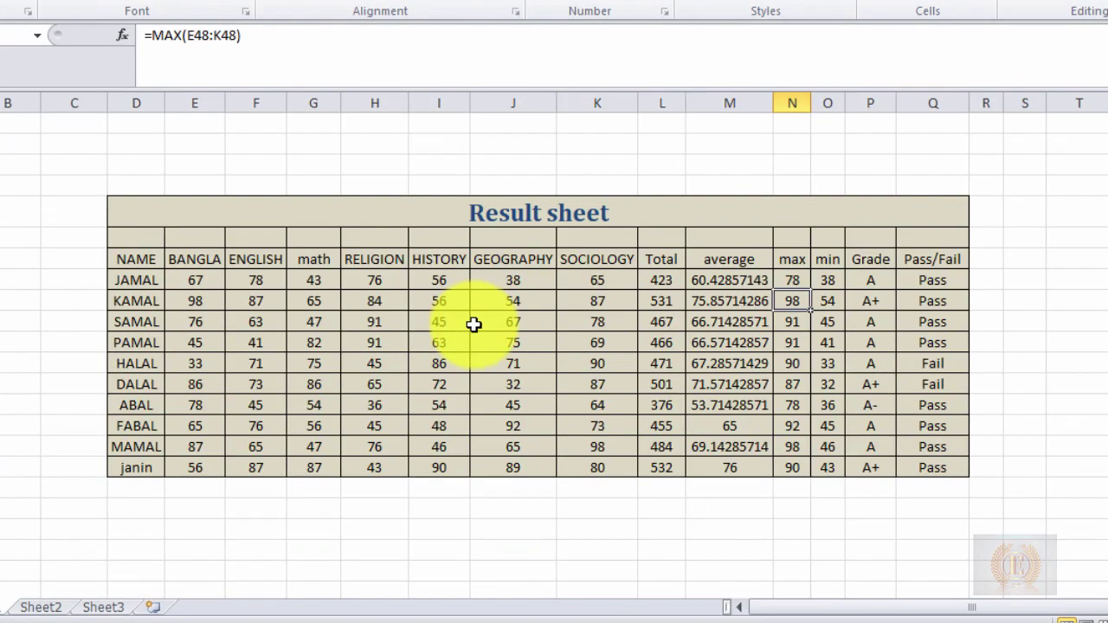
{"action": "scroll", "coordinate": [506, 327], "scroll_direction": "down", "scroll_amount": 3}
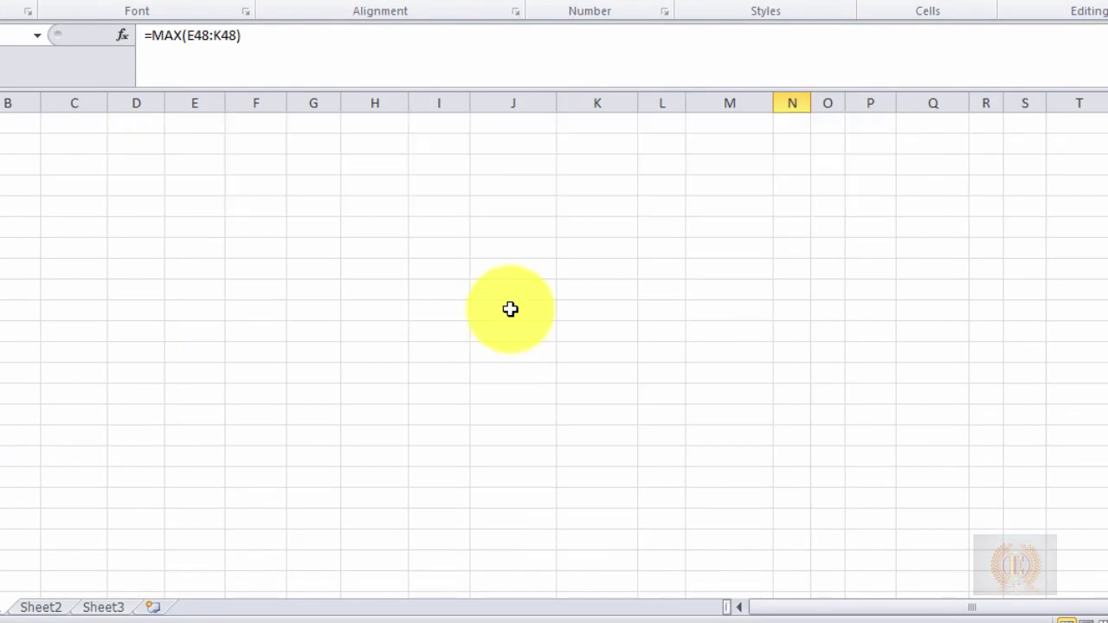
{"action": "scroll", "coordinate": [510, 309], "scroll_direction": "up", "scroll_amount": 3}
{"action": "scroll", "coordinate": [510, 309], "scroll_direction": "up", "scroll_amount": 6}
{"action": "scroll", "coordinate": [509, 297], "scroll_direction": "up", "scroll_amount": 5}
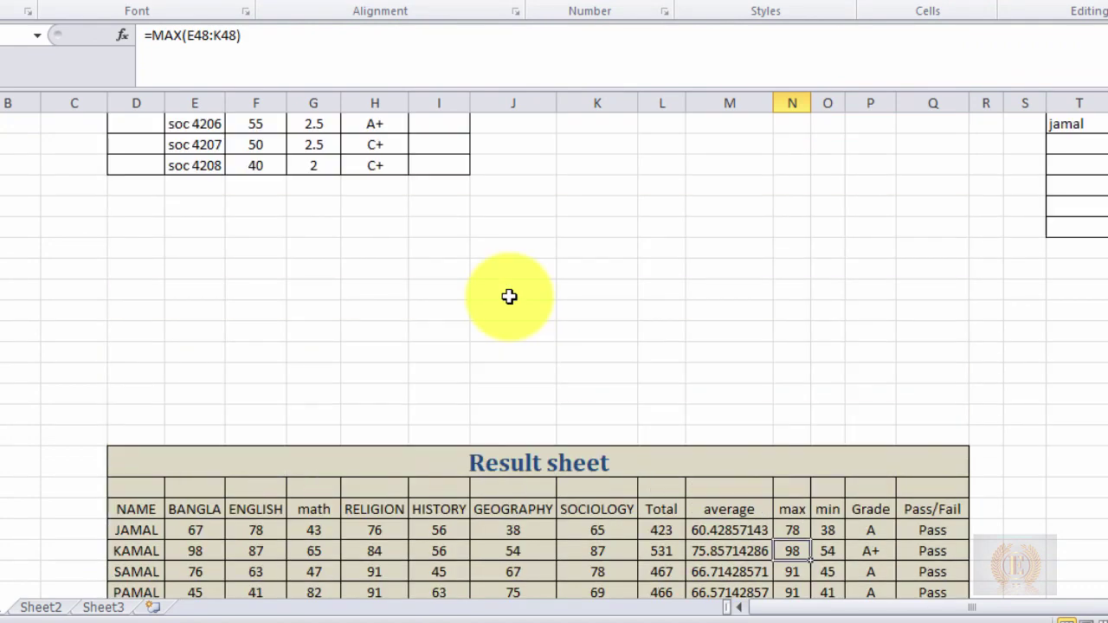
{"action": "scroll", "coordinate": [509, 297], "scroll_direction": "up", "scroll_amount": 3}
{"action": "scroll", "coordinate": [502, 295], "scroll_direction": "up", "scroll_amount": 1}
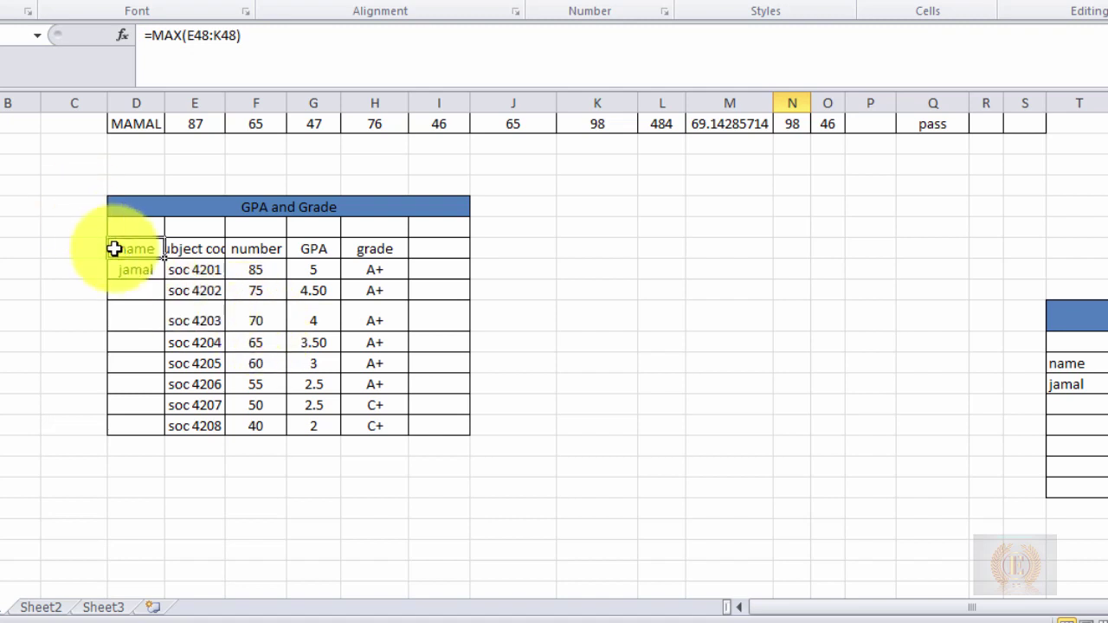
Copy the name, subject code and number columns and paste them at F68 below the Result sheet
{"action": "mouse_move", "coordinate": [115, 249]}
{"action": "left_mouse_down"}
{"action": "mouse_move", "coordinate": [235, 343]}
{"action": "mouse_move", "coordinate": [239, 428]}
{"action": "left_mouse_up"}
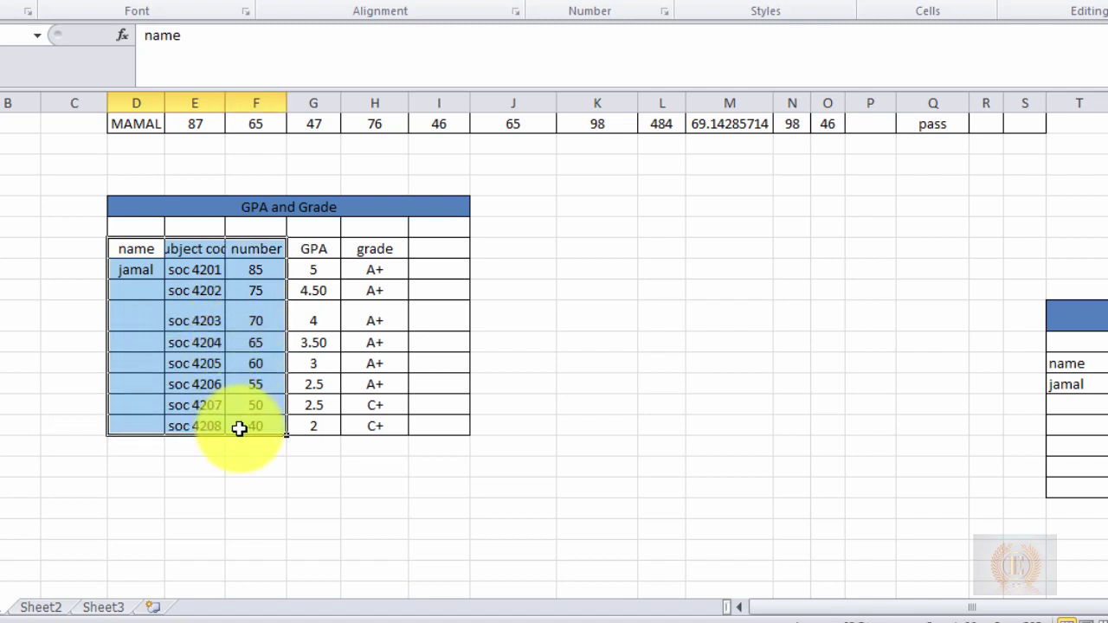
{"action": "key", "text": "ctrl+c"}
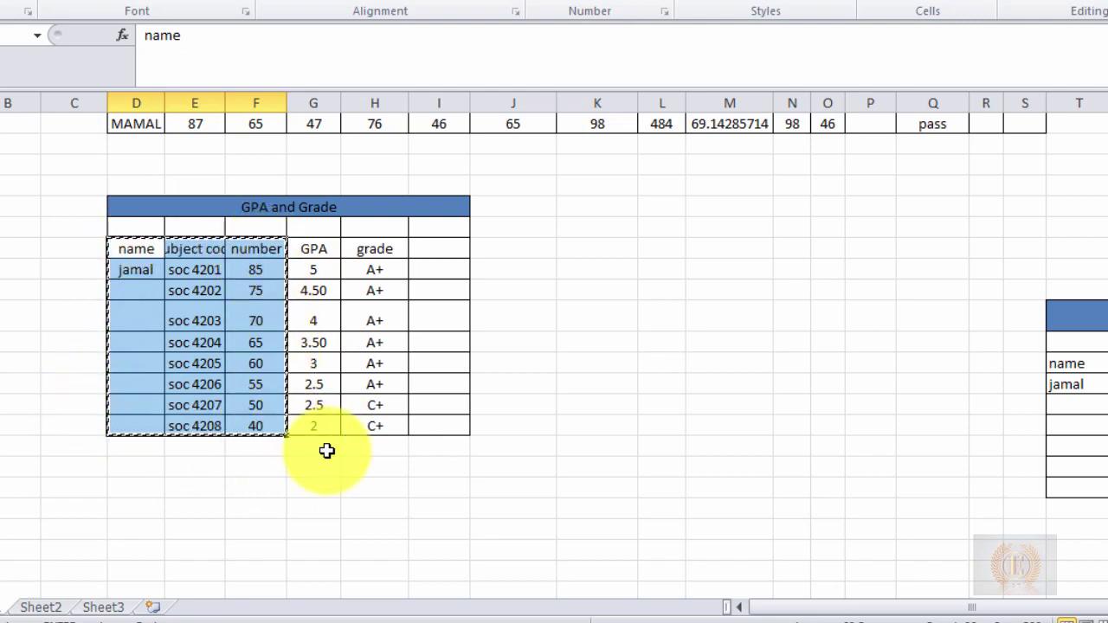
{"action": "scroll", "coordinate": [337, 462], "scroll_direction": "down", "scroll_amount": 2}
{"action": "scroll", "coordinate": [338, 462], "scroll_direction": "down", "scroll_amount": 2}
{"action": "scroll", "coordinate": [347, 388], "scroll_direction": "down", "scroll_amount": 3}
{"action": "scroll", "coordinate": [352, 455], "scroll_direction": "down", "scroll_amount": 2}
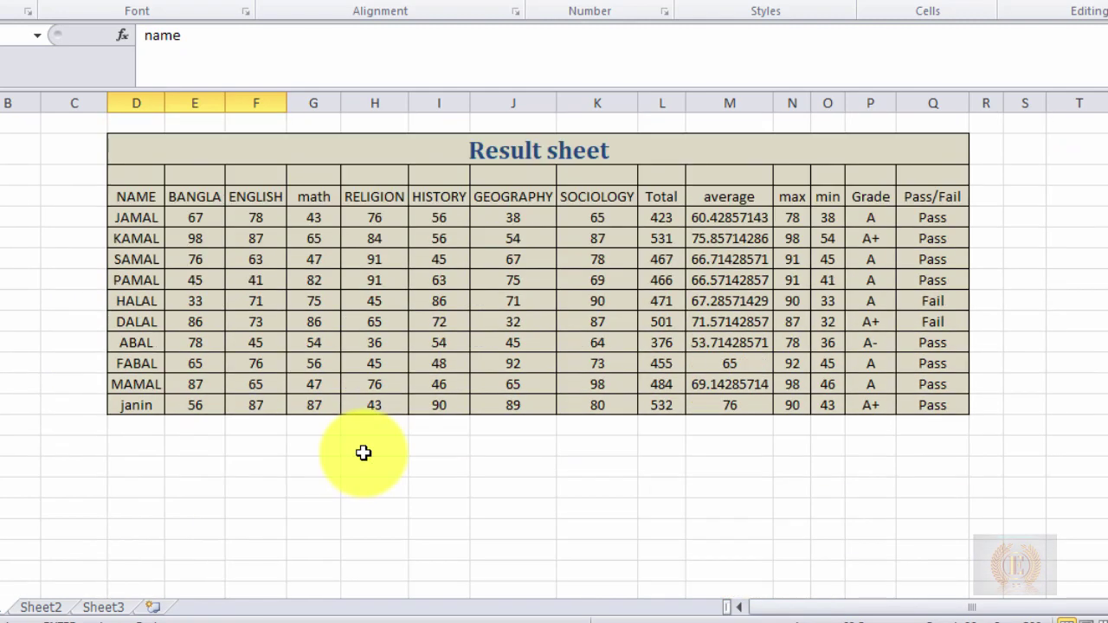
{"action": "scroll", "coordinate": [364, 453], "scroll_direction": "down", "scroll_amount": 3}
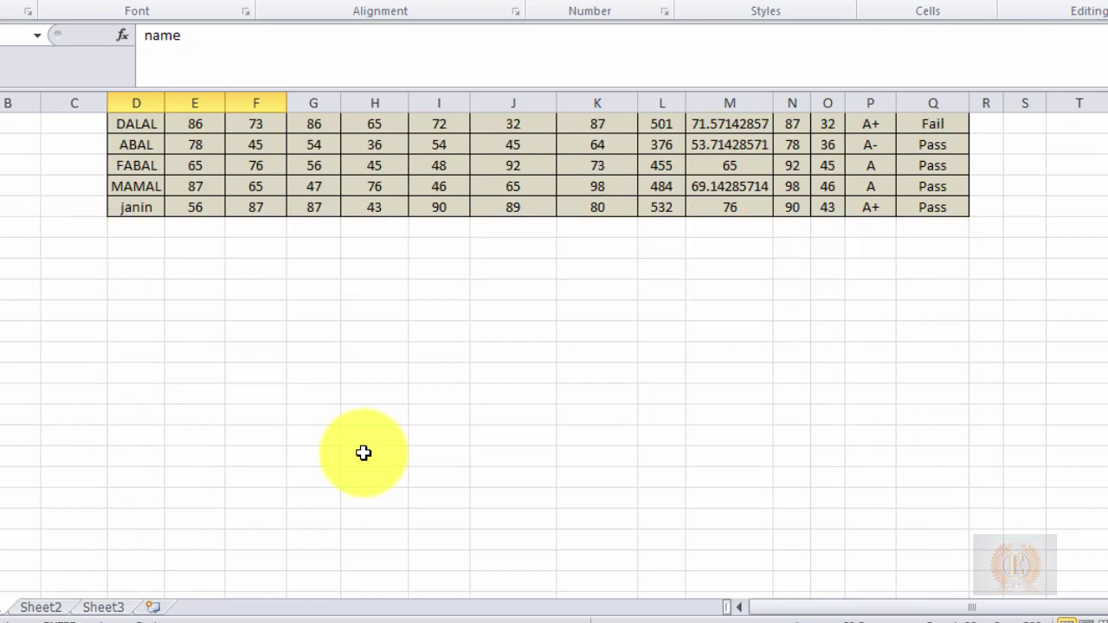
{"action": "left_click", "coordinate": [256, 457]}
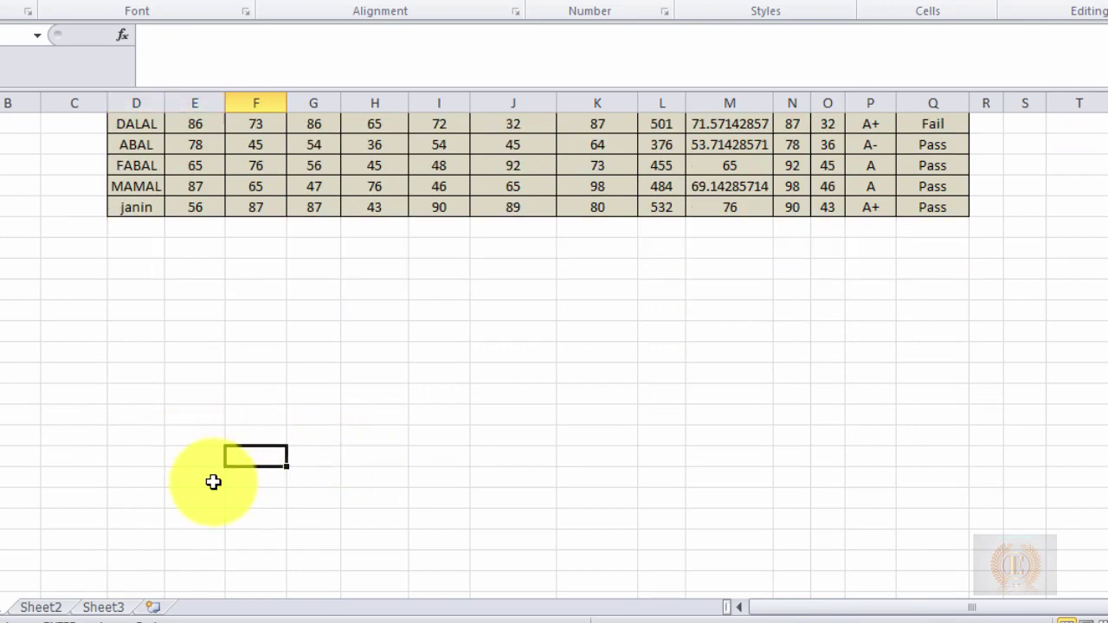
{"action": "key", "text": "ctrl+v"}
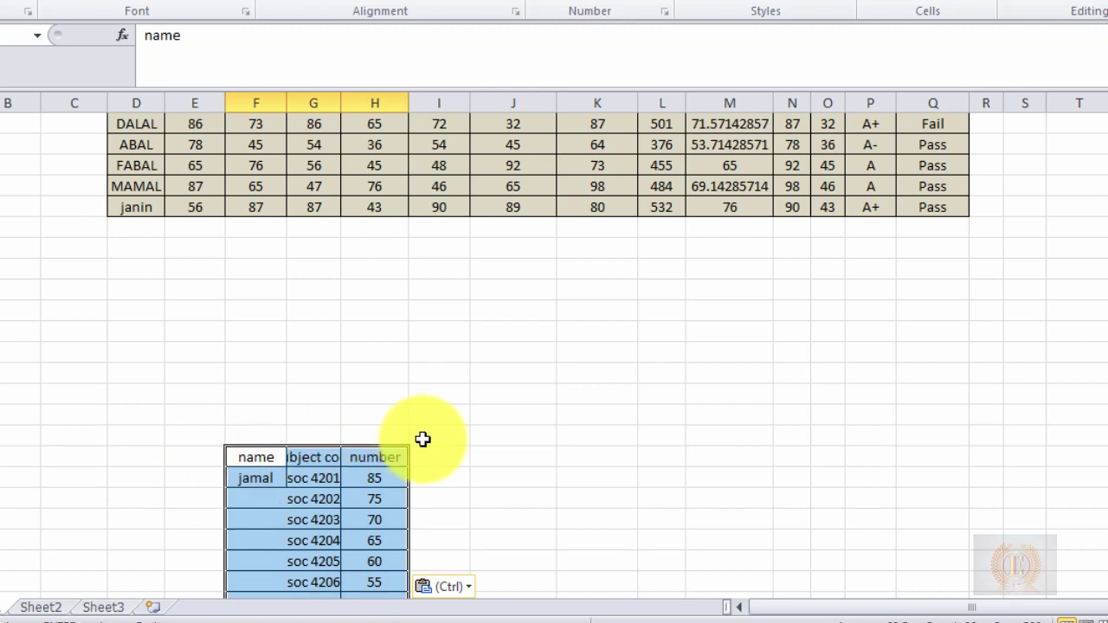
Select the whole pasted table F68:H76
{"action": "scroll", "coordinate": [443, 455], "scroll_direction": "down", "scroll_amount": 2}
{"action": "left_click", "coordinate": [372, 397]}
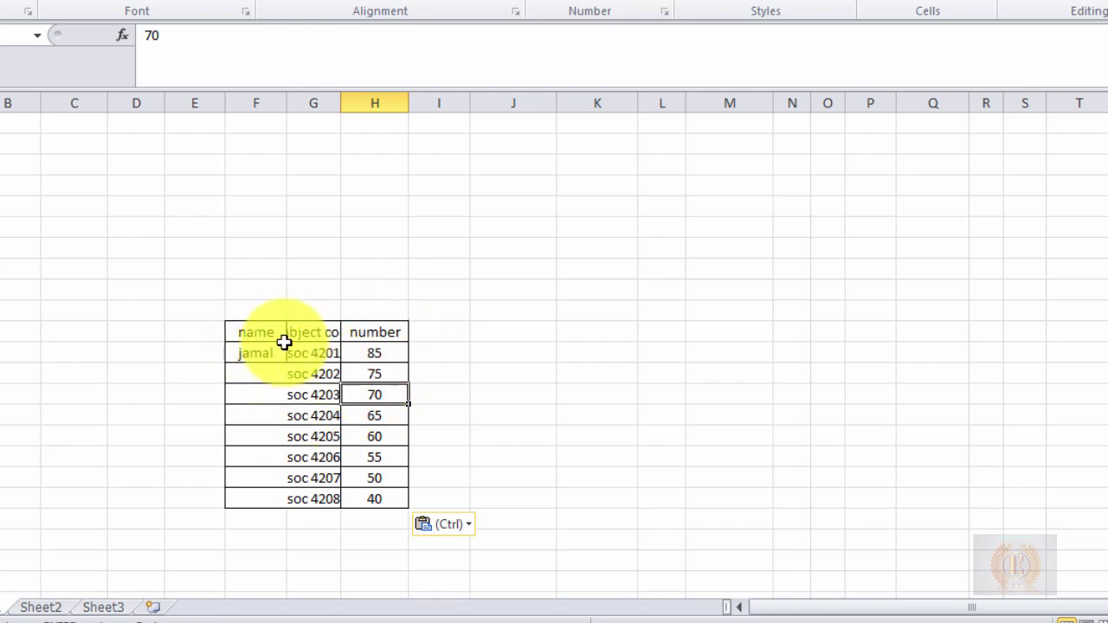
{"action": "left_click_drag", "start_coordinate": [247, 330], "coordinate": [378, 497]}
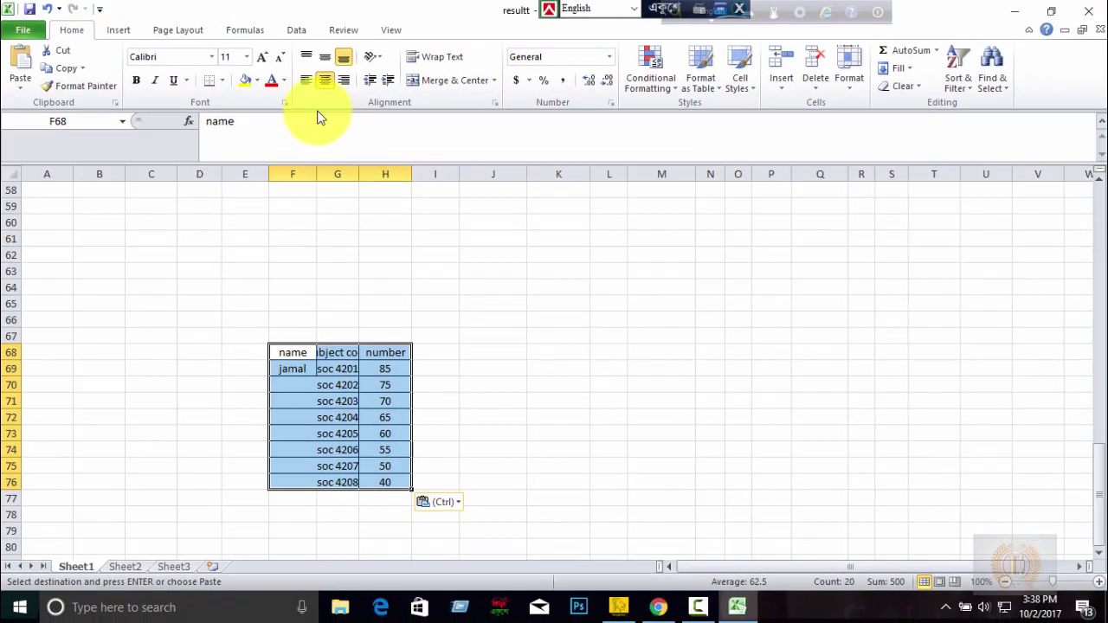
Apply No Border to the pasted table F68:H76, then select I68
{"action": "left_click", "coordinate": [225, 80]}
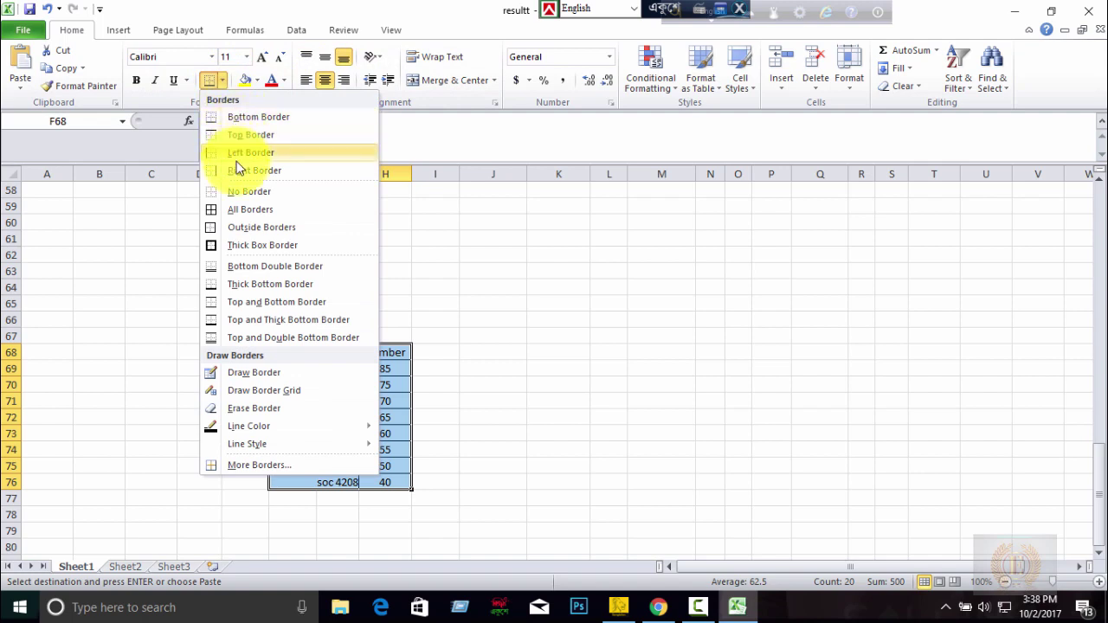
{"action": "left_click", "coordinate": [243, 193]}
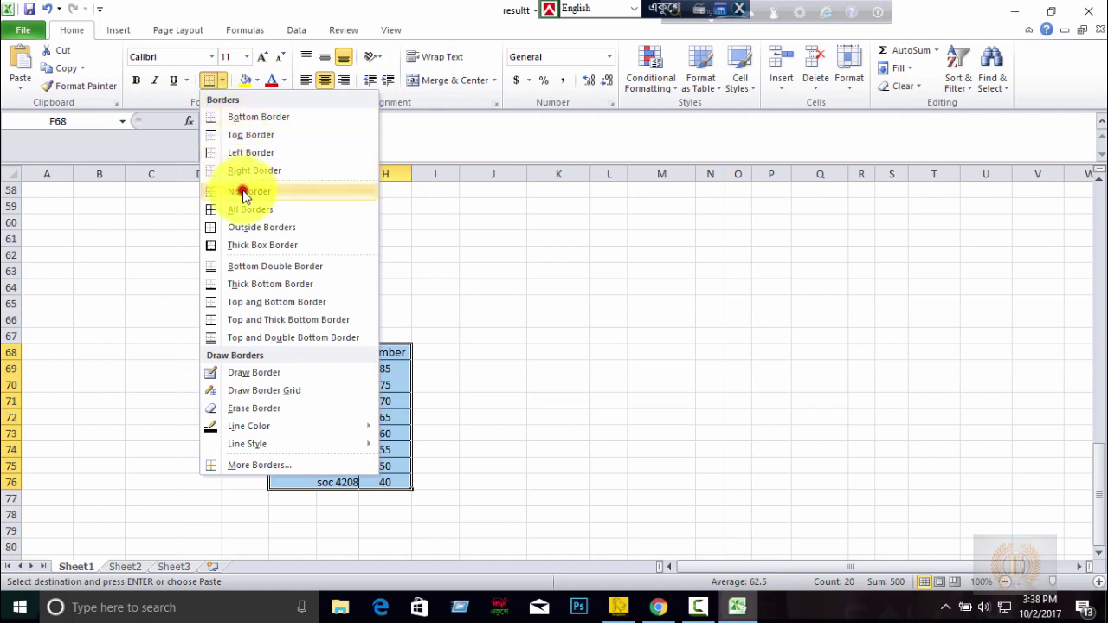
{"action": "left_click", "coordinate": [428, 385]}
{"action": "left_click", "coordinate": [427, 353]}
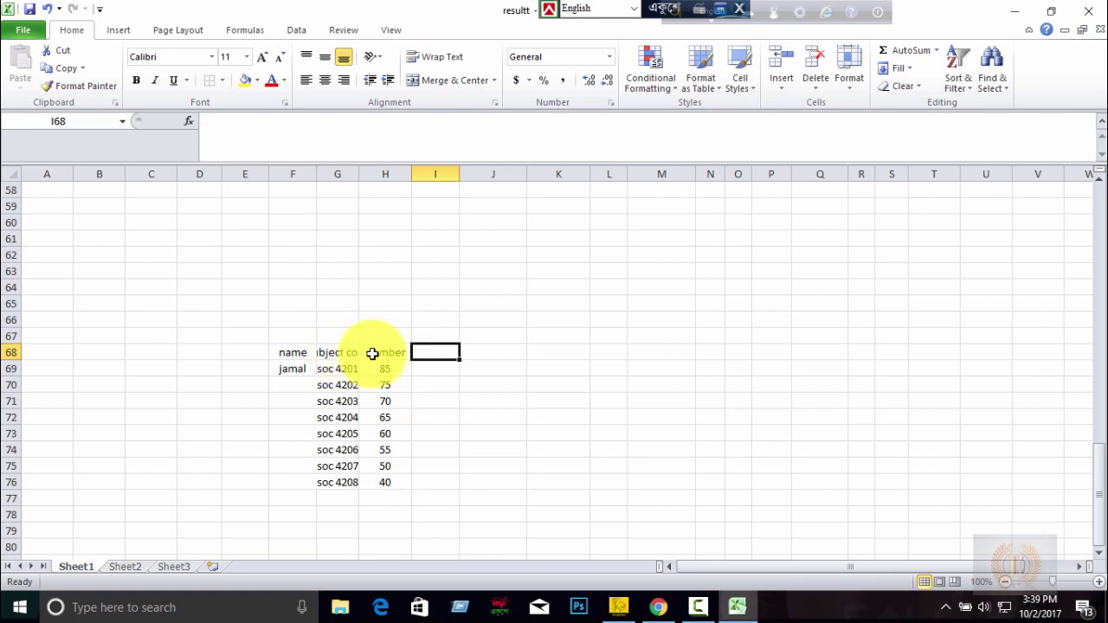
Enter the heading GPA in I68 and GRADE in J68
{"action": "scroll", "coordinate": [419, 354], "scroll_direction": "up", "scroll_amount": 1}
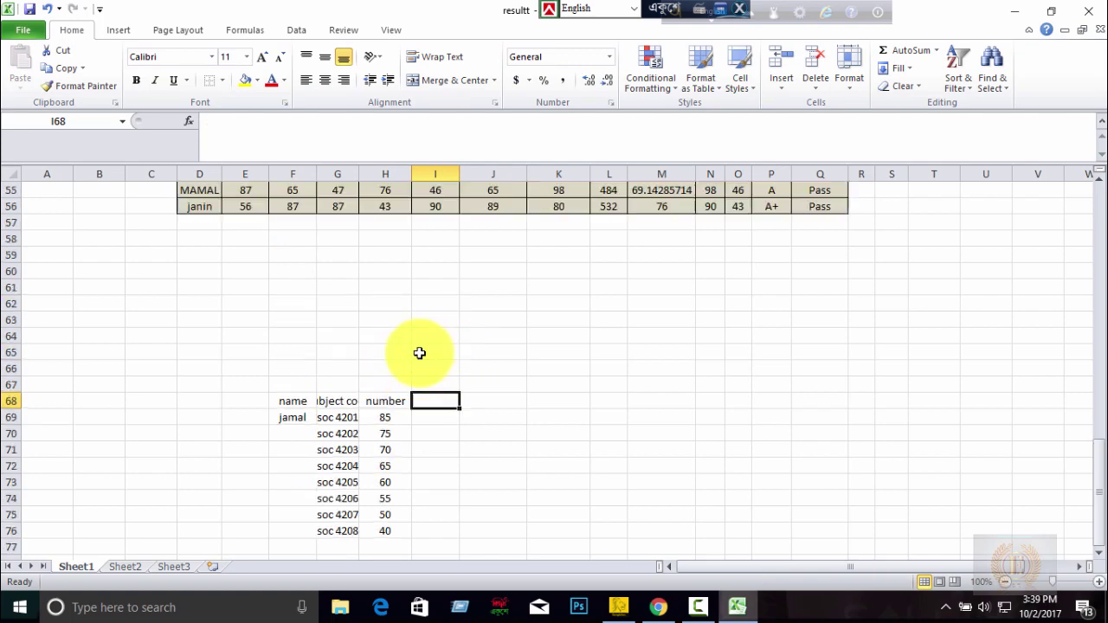
{"action": "scroll", "coordinate": [419, 353], "scroll_direction": "up", "scroll_amount": 4}
{"action": "scroll", "coordinate": [410, 338], "scroll_direction": "up", "scroll_amount": 2}
{"action": "scroll", "coordinate": [411, 338], "scroll_direction": "up", "scroll_amount": 5}
{"action": "scroll", "coordinate": [410, 338], "scroll_direction": "up", "scroll_amount": 1}
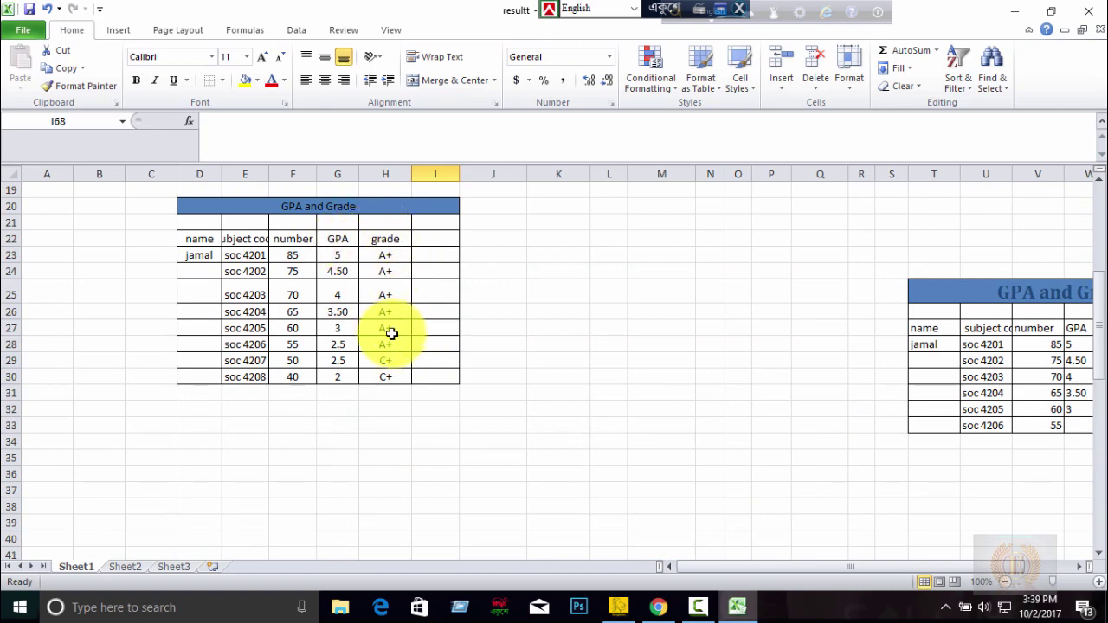
{"action": "scroll", "coordinate": [392, 333], "scroll_direction": "down", "scroll_amount": 5}
{"action": "scroll", "coordinate": [398, 356], "scroll_direction": "down", "scroll_amount": 4}
{"action": "scroll", "coordinate": [418, 378], "scroll_direction": "down", "scroll_amount": 3}
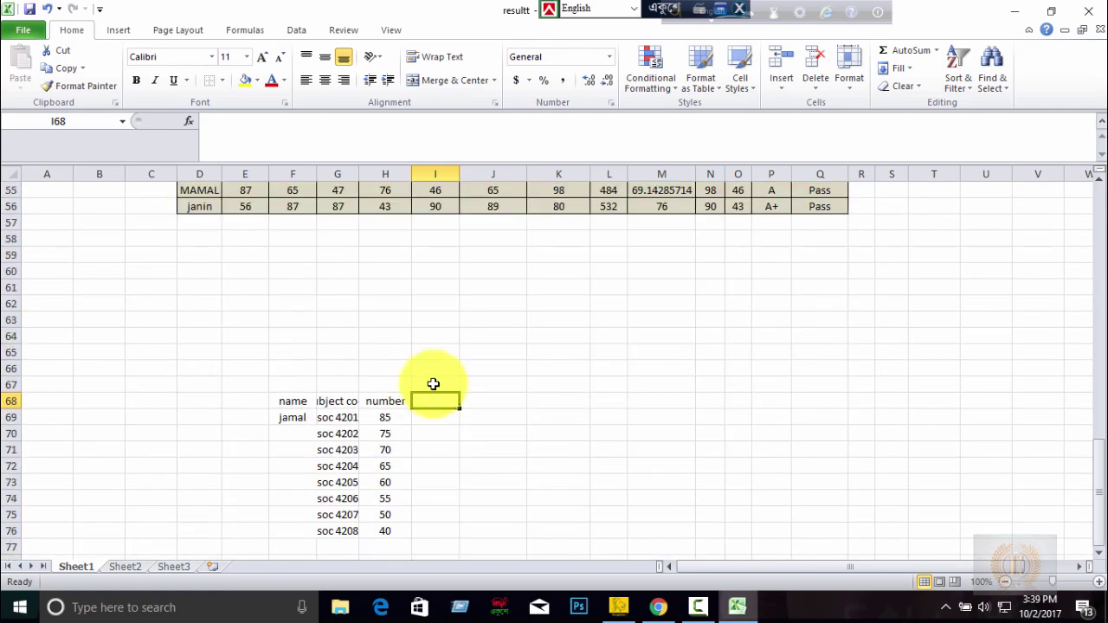
{"action": "type", "text": "GPA"}
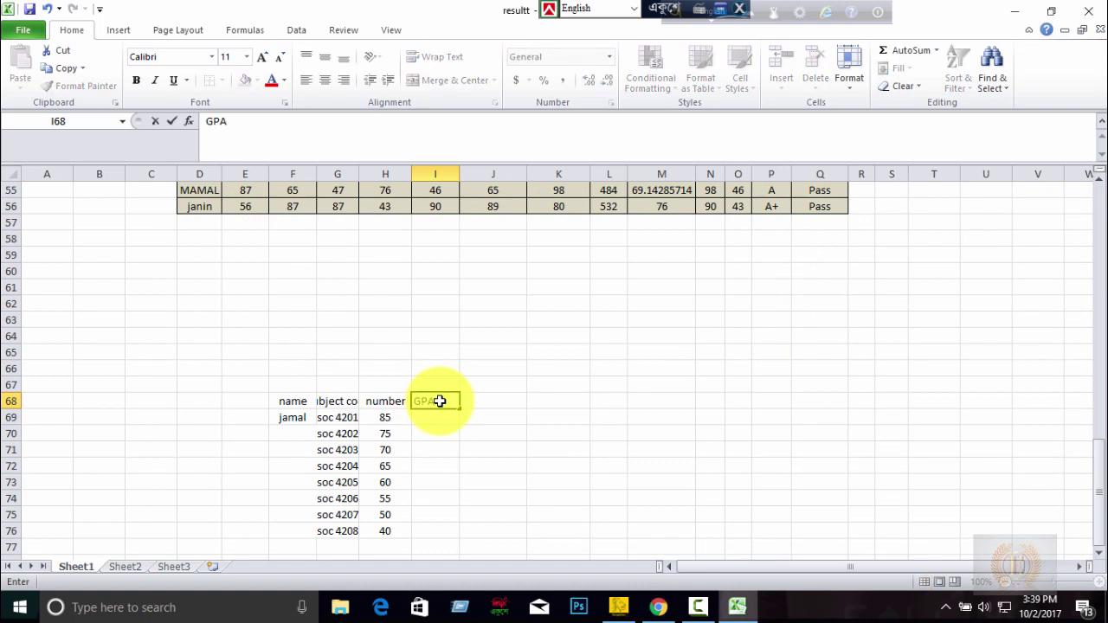
{"action": "left_click", "coordinate": [482, 401]}
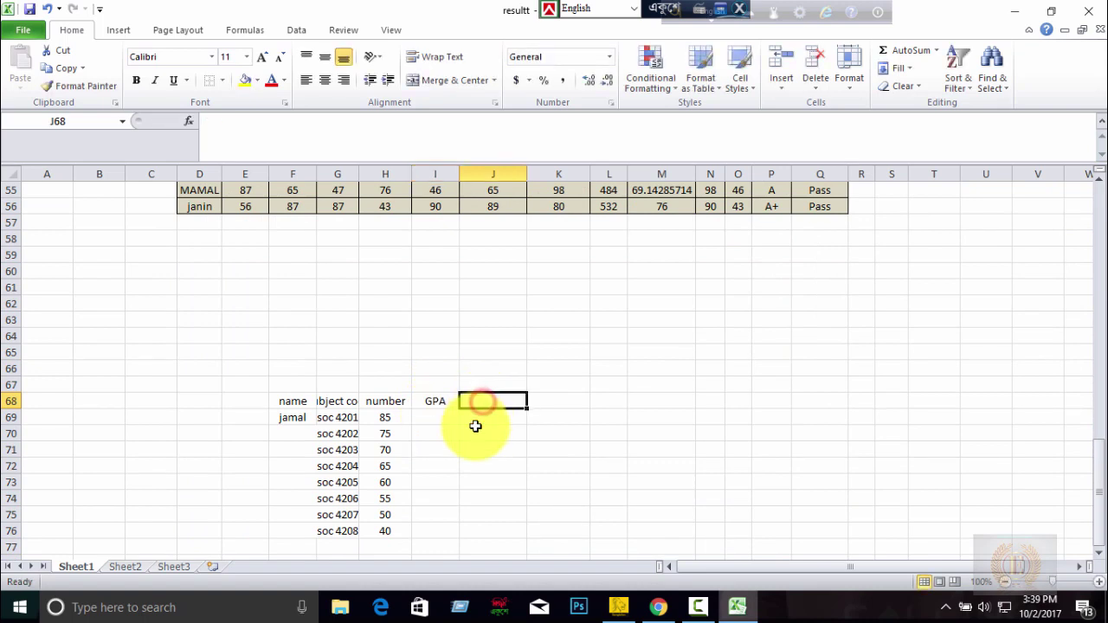
{"action": "type", "text": "GRADE"}
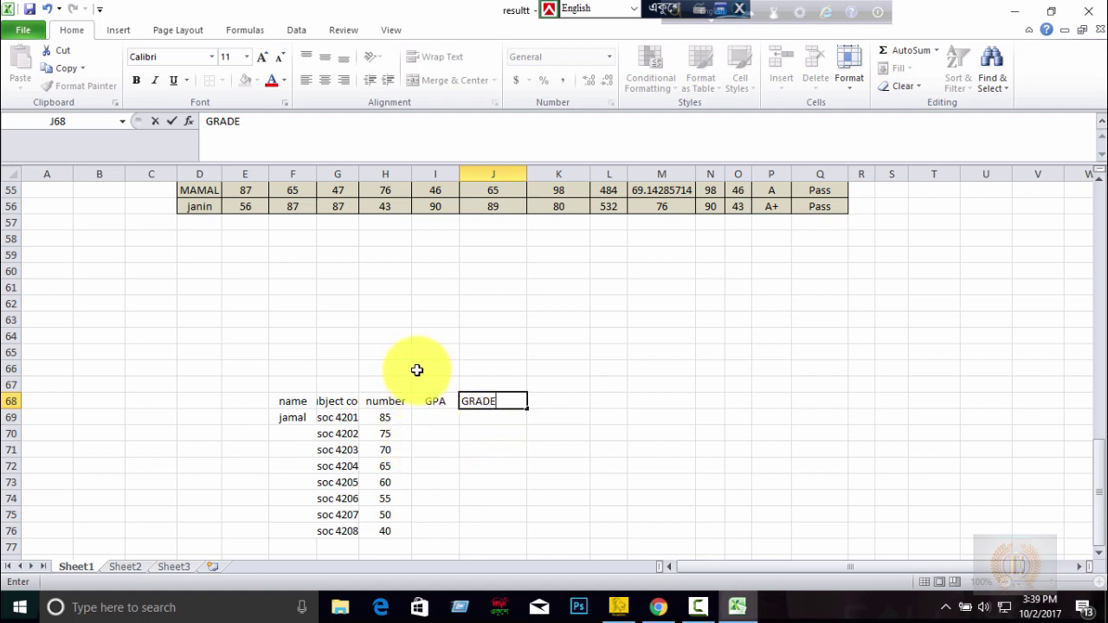
{"action": "left_click", "coordinate": [390, 366]}
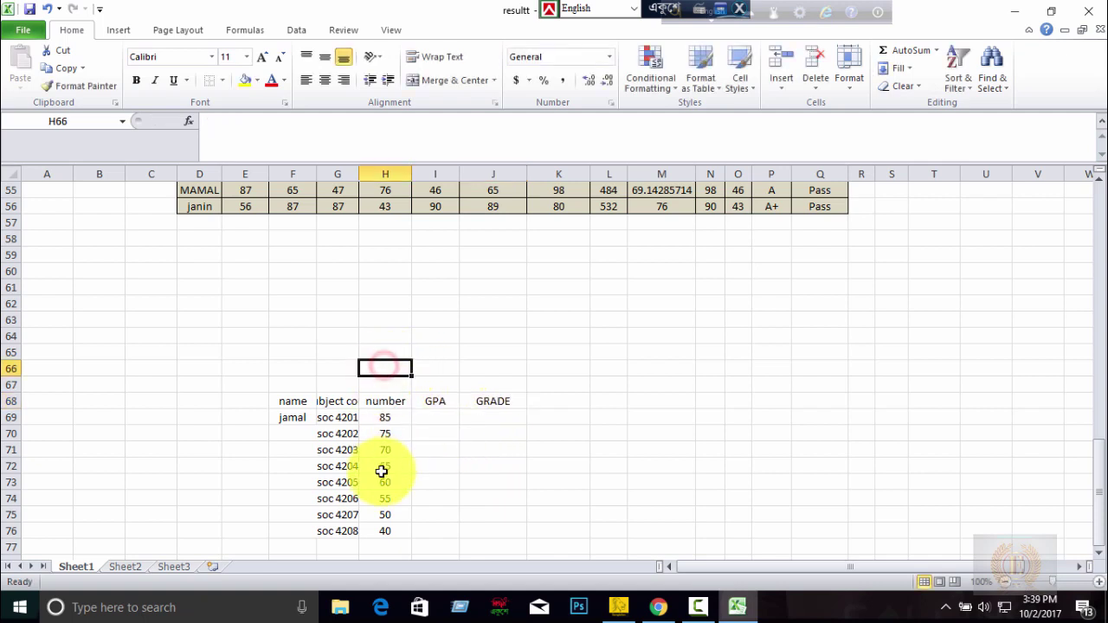
Type 'GPA and GRADE sheet' in H66, merge and centre it across F66:J66, and fill it light blue
{"action": "type", "text": "GPA and GRADE sheet"}
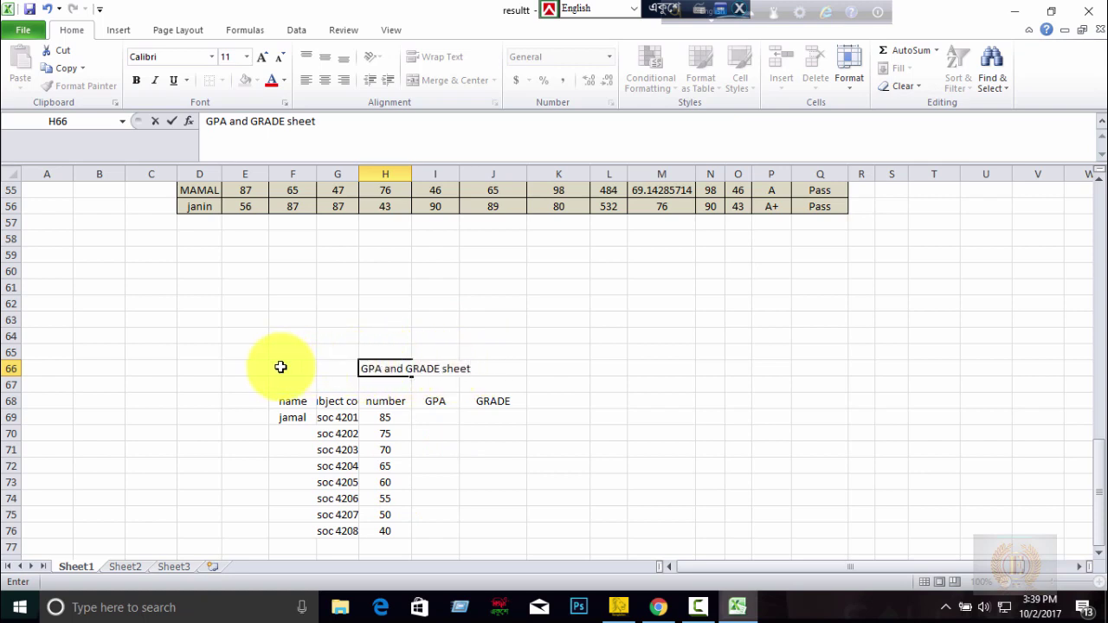
{"action": "left_click_drag", "start_coordinate": [281, 367], "coordinate": [524, 366]}
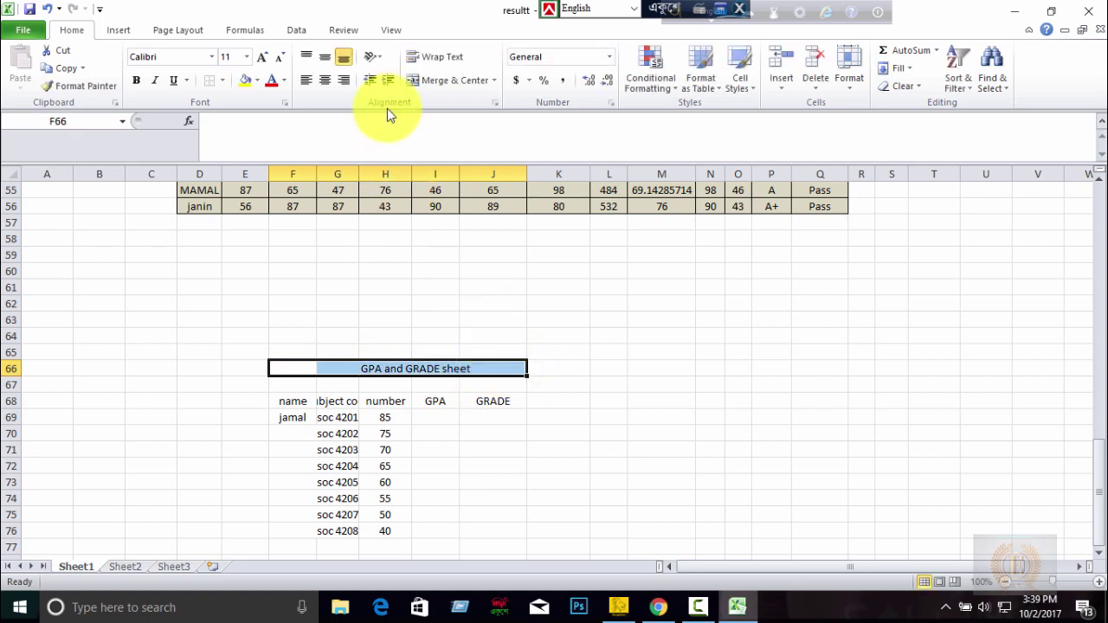
{"action": "left_click", "coordinate": [449, 84]}
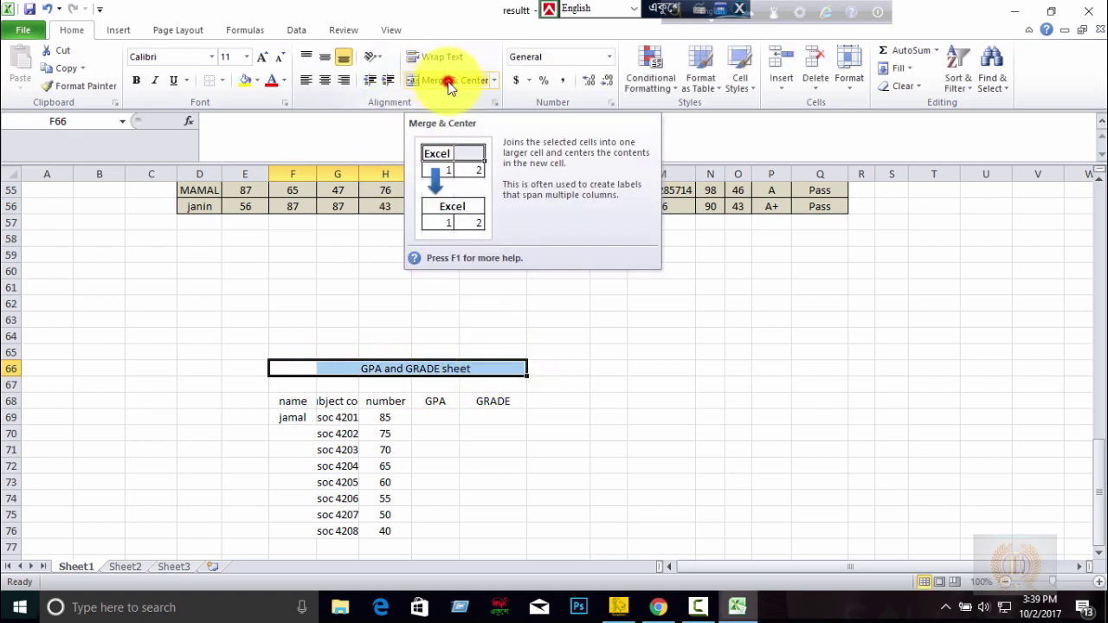
{"action": "left_click", "coordinate": [450, 87]}
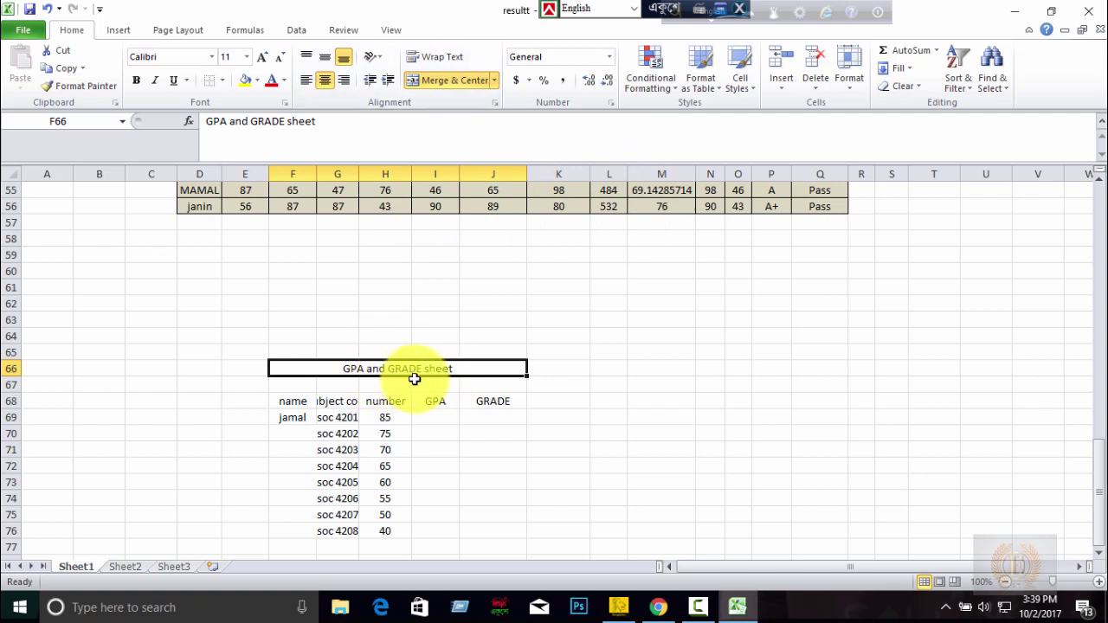
{"action": "left_click", "coordinate": [258, 83]}
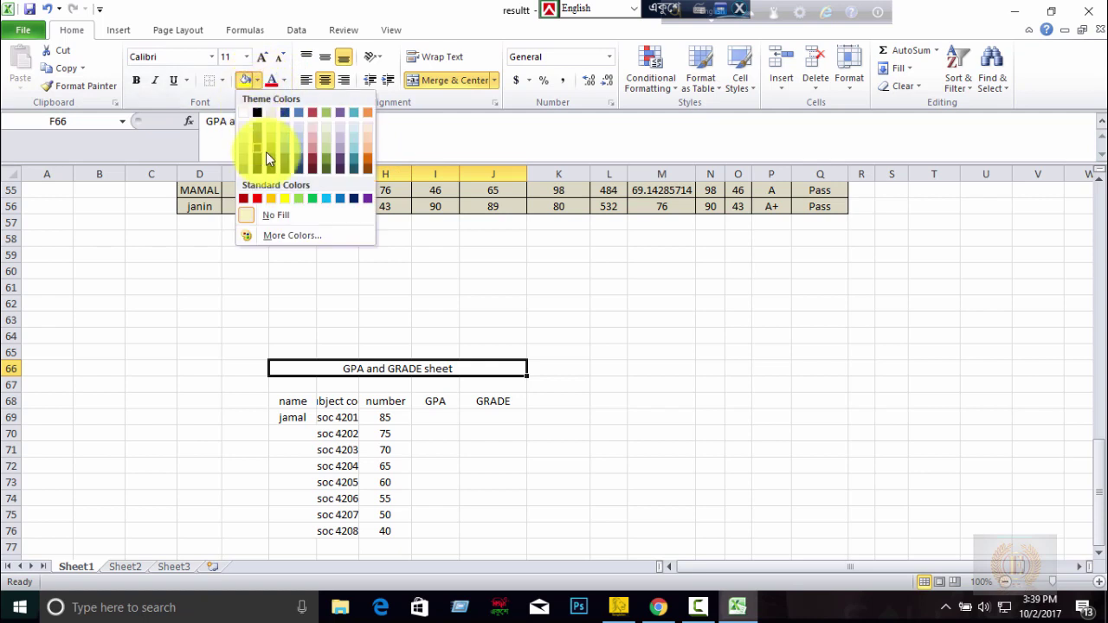
{"action": "left_click", "coordinate": [326, 199]}
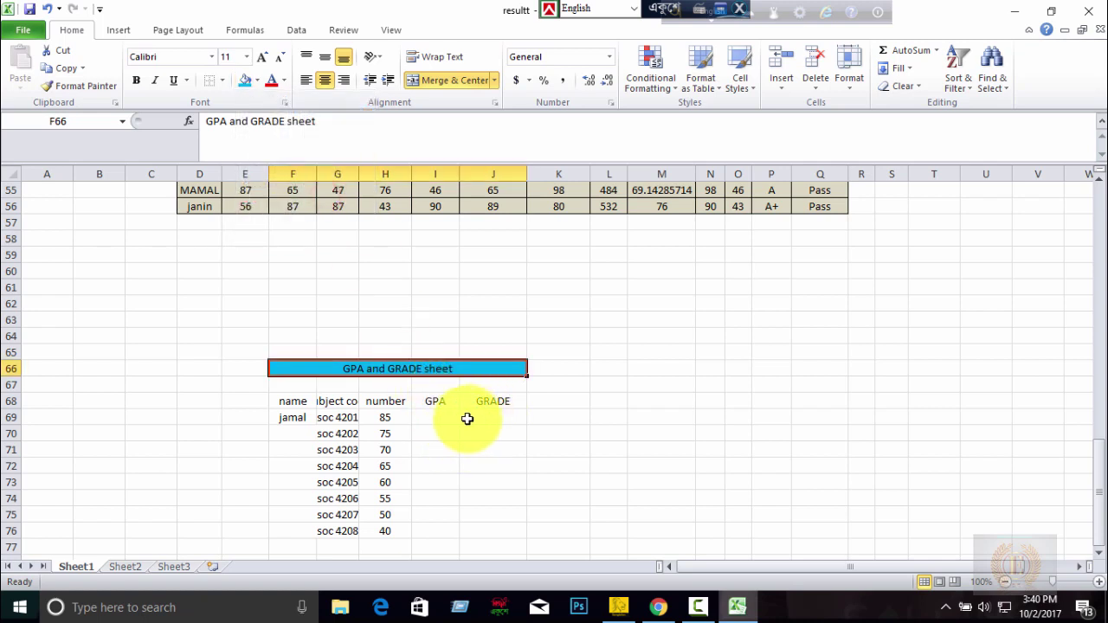
{"action": "left_click", "coordinate": [430, 415]}
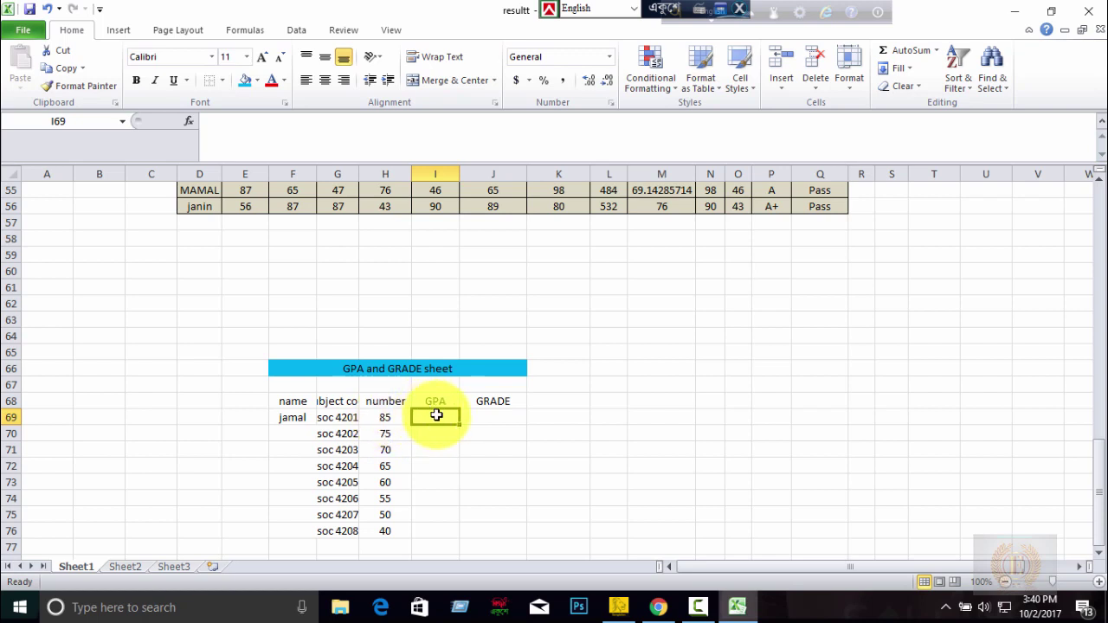
Review the first condition of the existing GPA IF formula in G23
{"action": "left_click", "coordinate": [427, 417]}
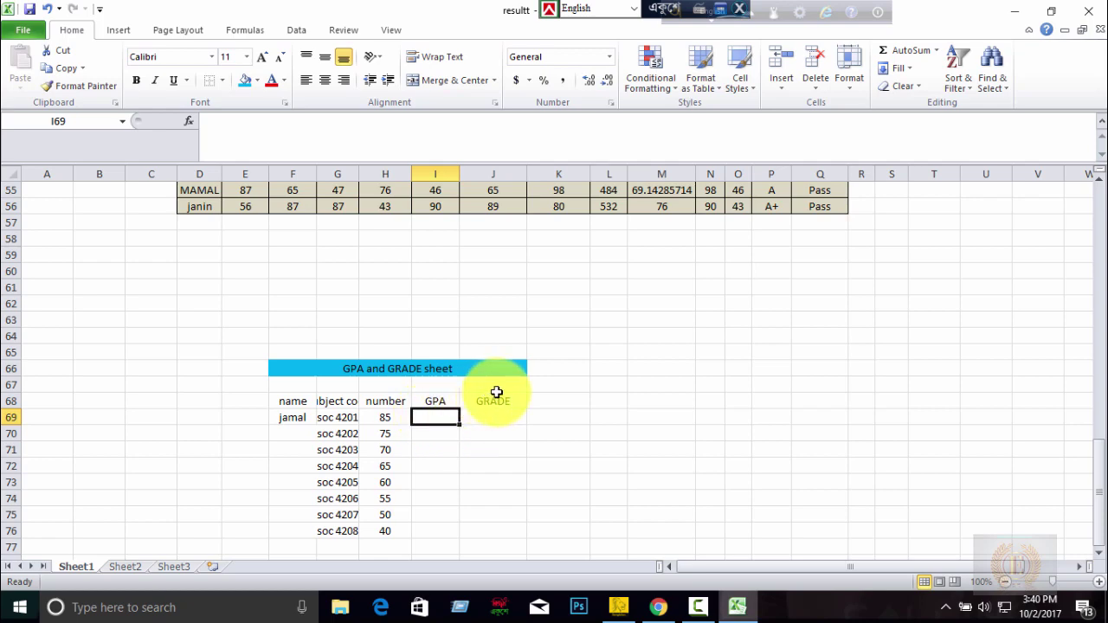
{"action": "scroll", "coordinate": [550, 346], "scroll_direction": "up", "scroll_amount": 2}
{"action": "scroll", "coordinate": [551, 346], "scroll_direction": "up", "scroll_amount": 2}
{"action": "scroll", "coordinate": [549, 342], "scroll_direction": "up", "scroll_amount": 7}
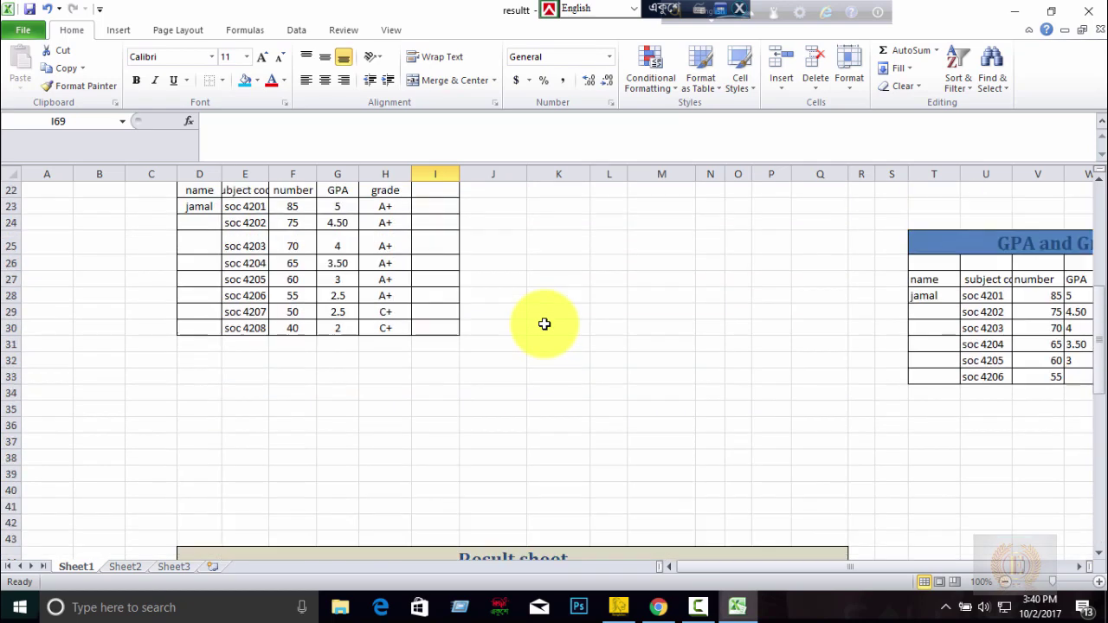
{"action": "scroll", "coordinate": [547, 336], "scroll_direction": "up", "scroll_amount": 3}
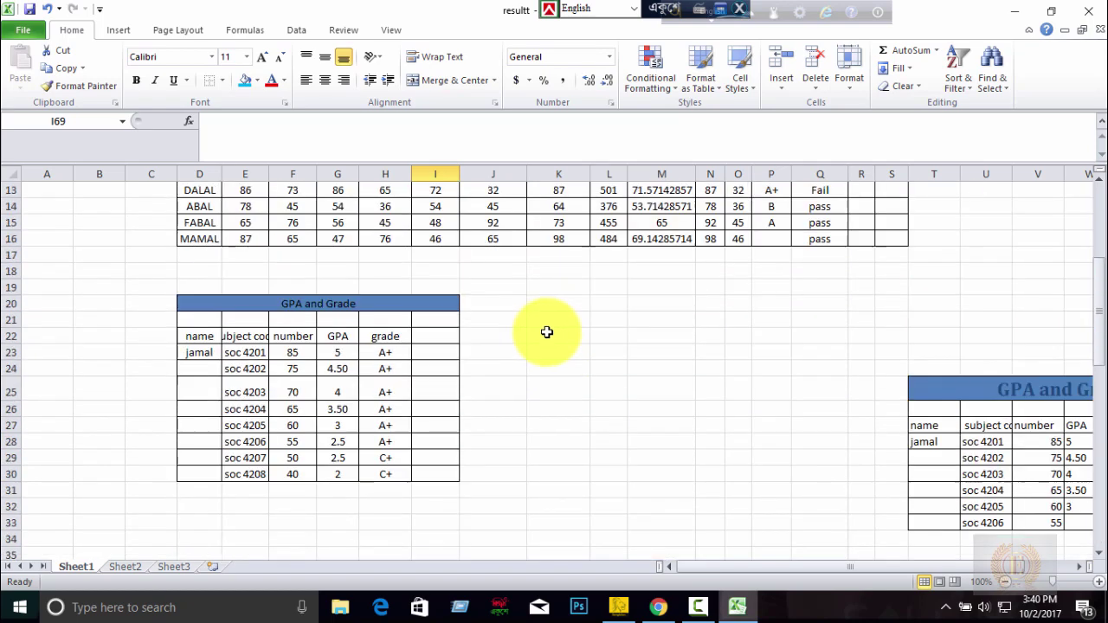
{"action": "left_click", "coordinate": [334, 351]}
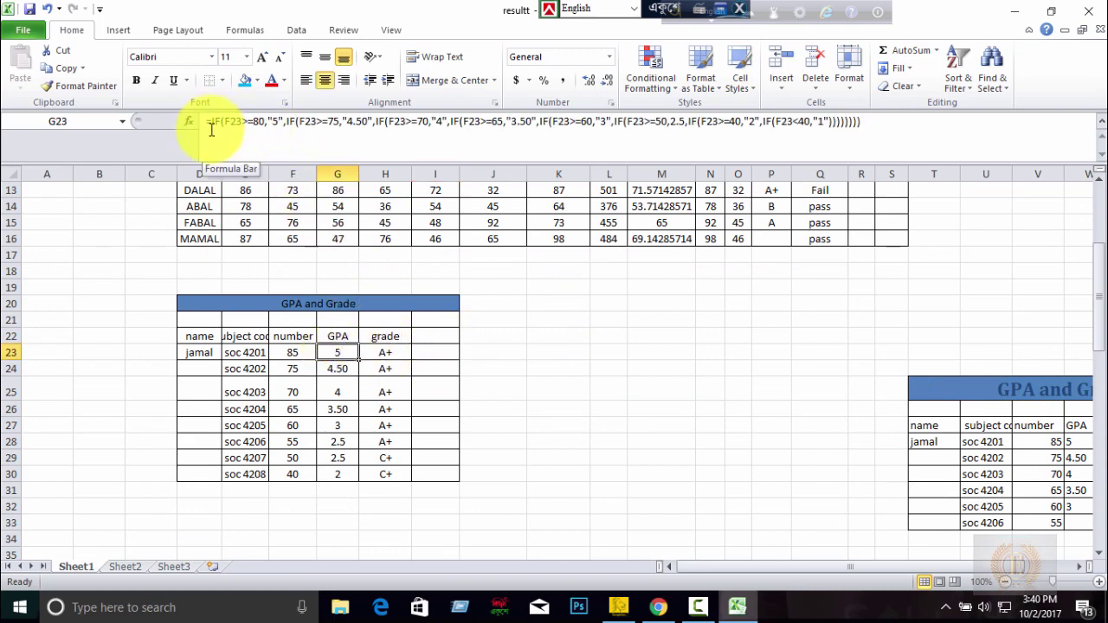
{"action": "left_click_drag", "start_coordinate": [223, 122], "coordinate": [277, 122]}
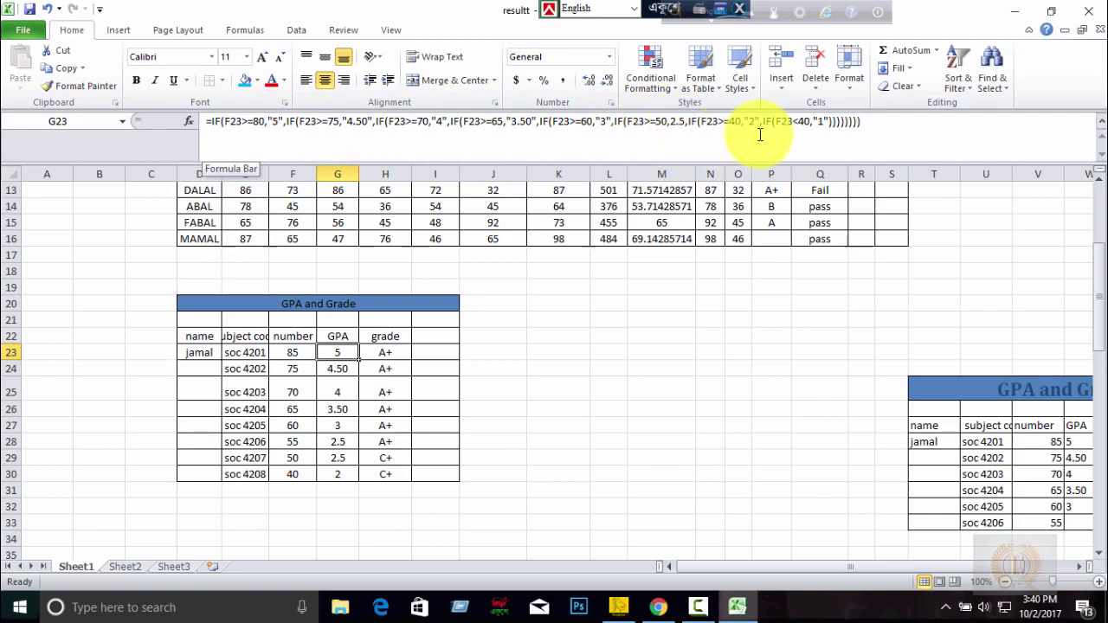
Start the formula =if( in I69 for the first student's GPA
{"action": "scroll", "coordinate": [502, 289], "scroll_direction": "down", "scroll_amount": 2}
{"action": "scroll", "coordinate": [502, 289], "scroll_direction": "down", "scroll_amount": 2}
{"action": "scroll", "coordinate": [502, 290], "scroll_direction": "down", "scroll_amount": 5}
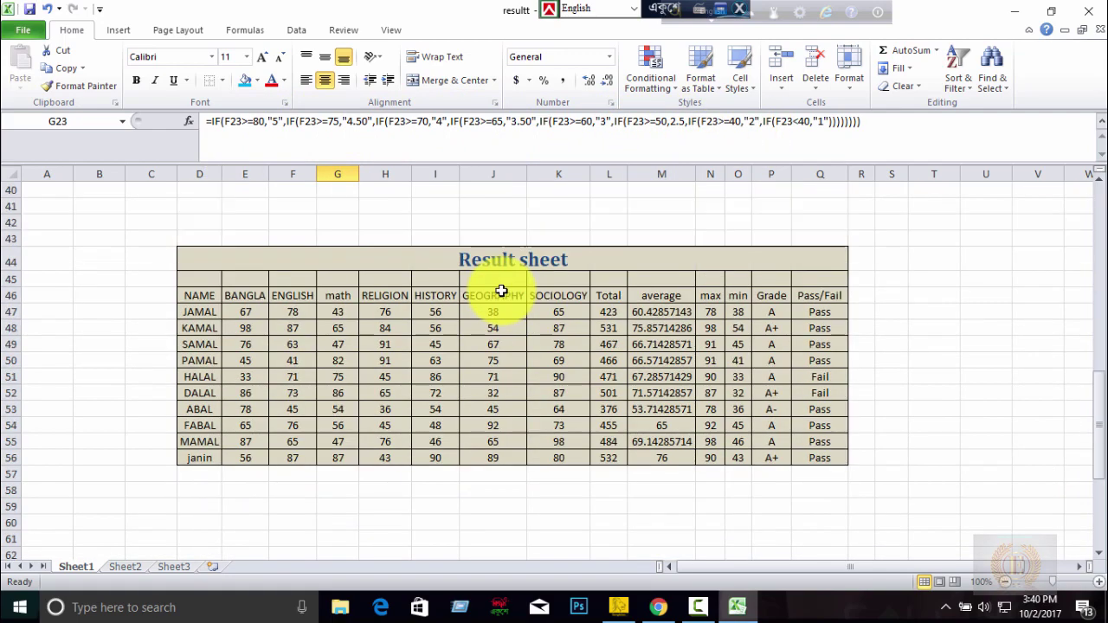
{"action": "scroll", "coordinate": [499, 288], "scroll_direction": "down", "scroll_amount": 4}
{"action": "scroll", "coordinate": [500, 288], "scroll_direction": "down", "scroll_amount": 1}
{"action": "left_click", "coordinate": [436, 417]}
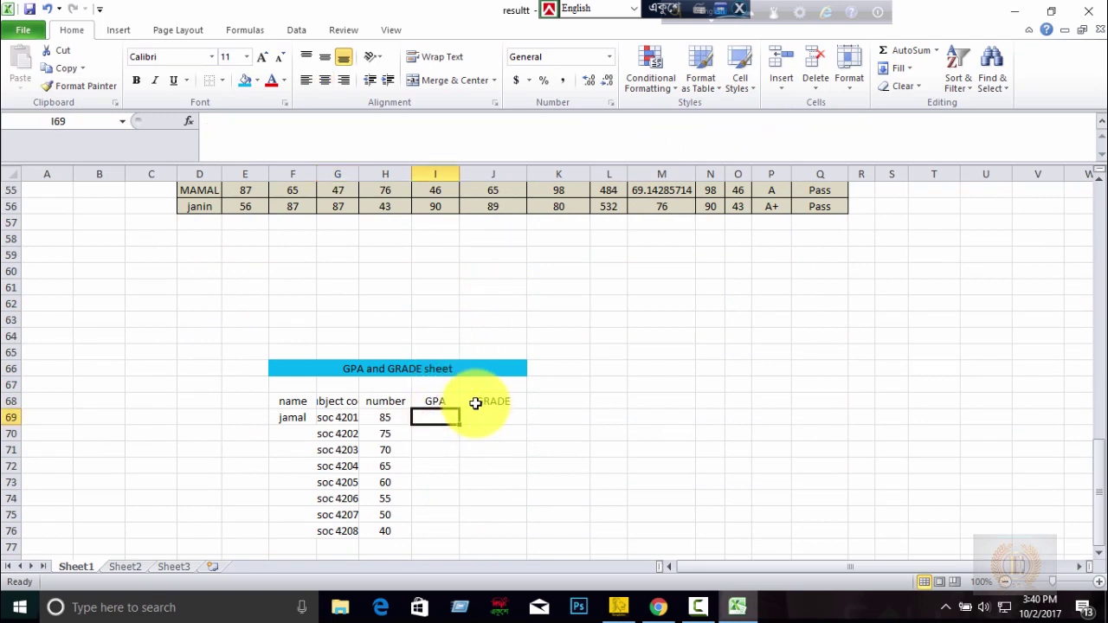
{"action": "type", "text": "=i"}
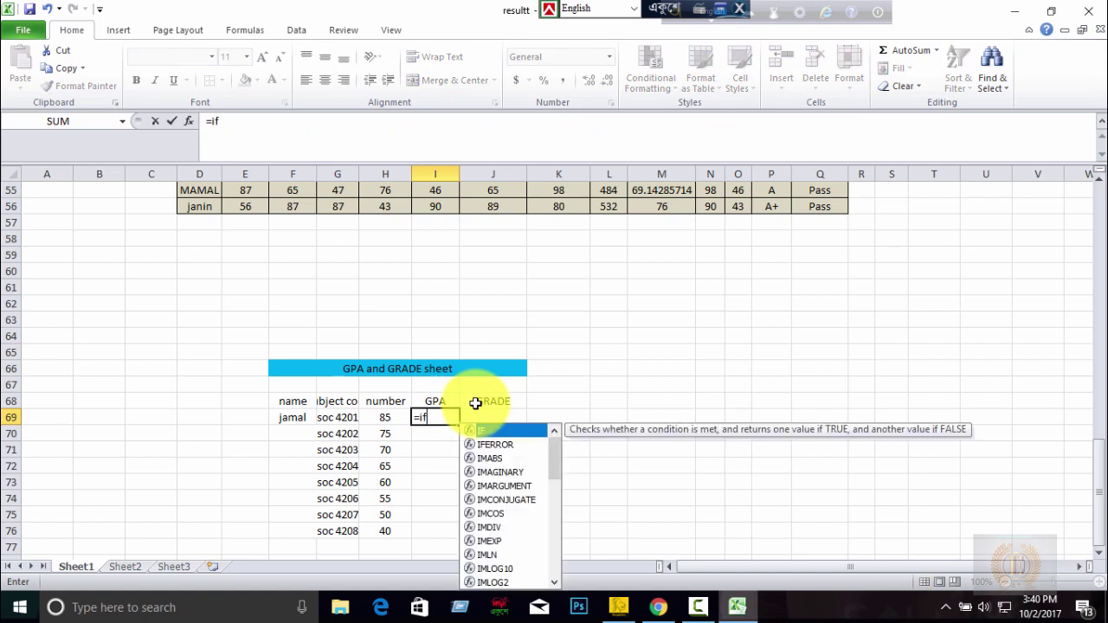
{"action": "type", "text": "f"}
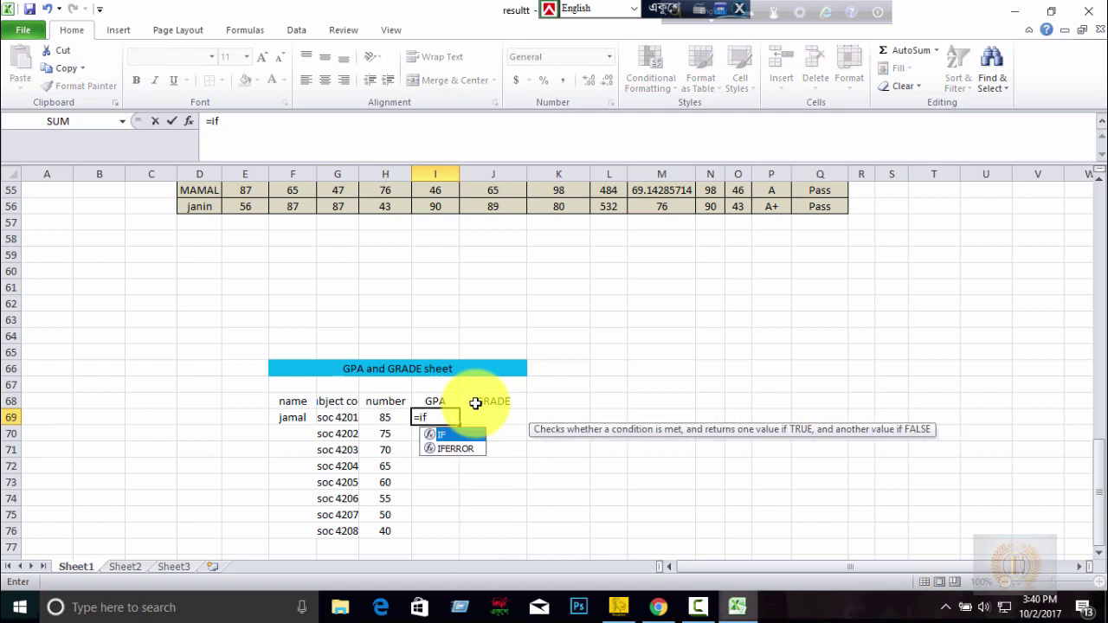
{"action": "type", "text": "("}
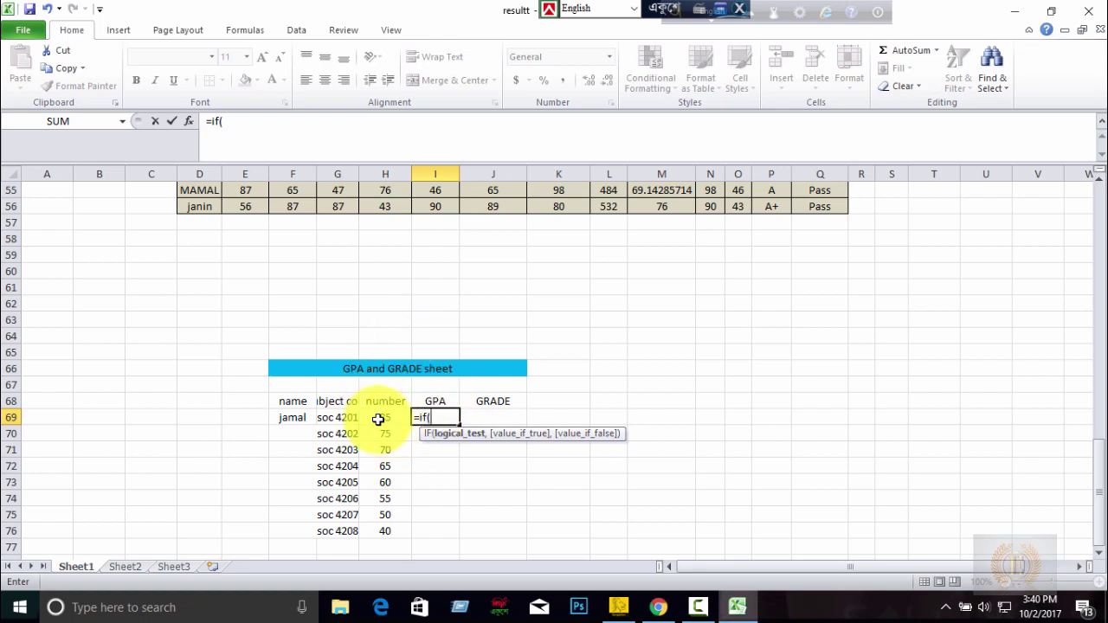
Enter the first test H69>=80 returning "5" and begin the next nested IF
{"action": "left_click", "coordinate": [385, 419]}
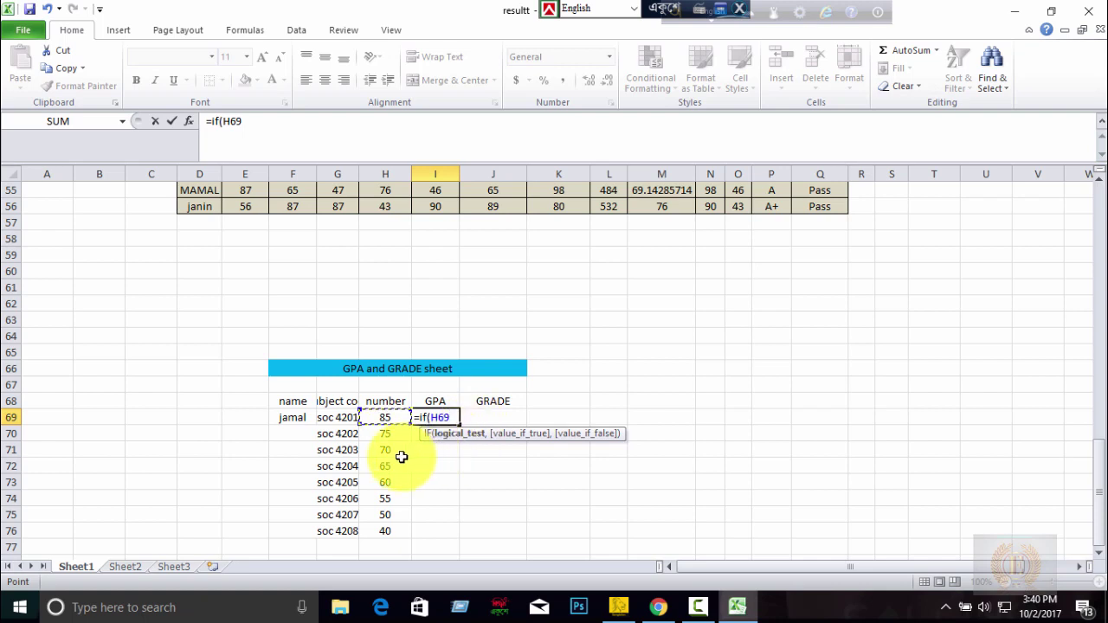
{"action": "type", "text": ">="}
{"action": "type", "text": "80"}
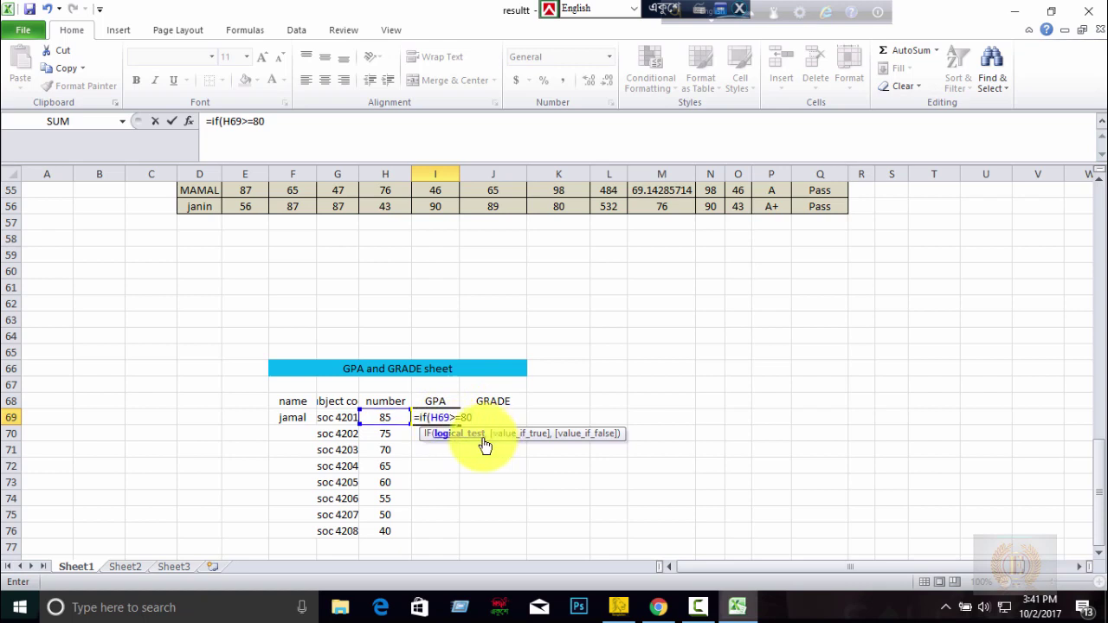
{"action": "type", "text": ","}
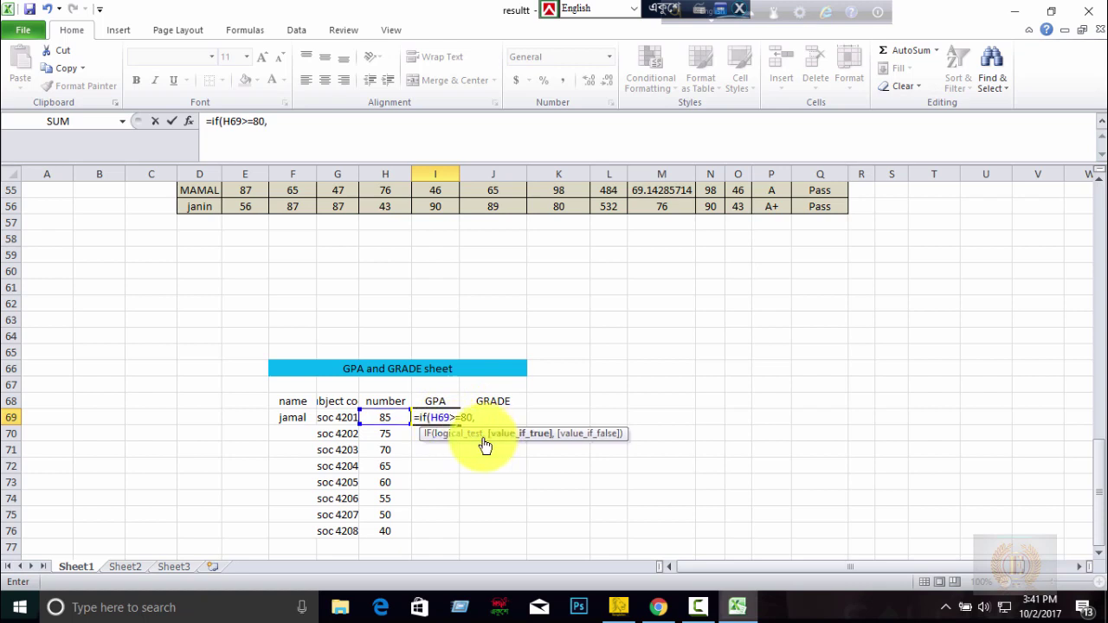
{"action": "type", "text": "\"5"}
{"action": "type", "text": "\""}
{"action": "type", "text": ","}
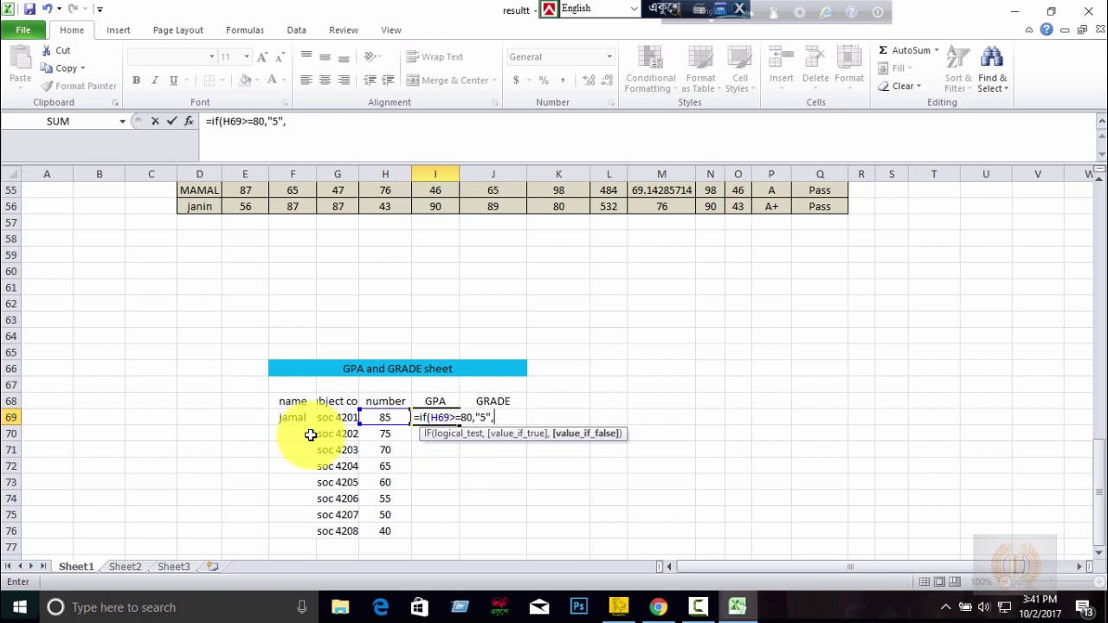
{"action": "type", "text": "if"}
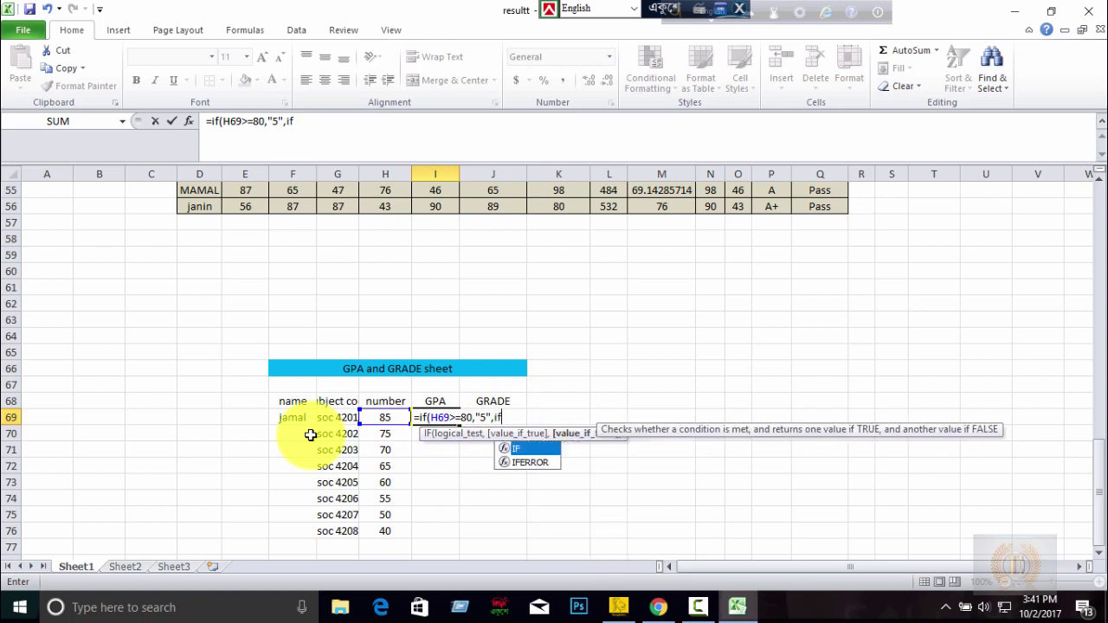
{"action": "type", "text": "("}
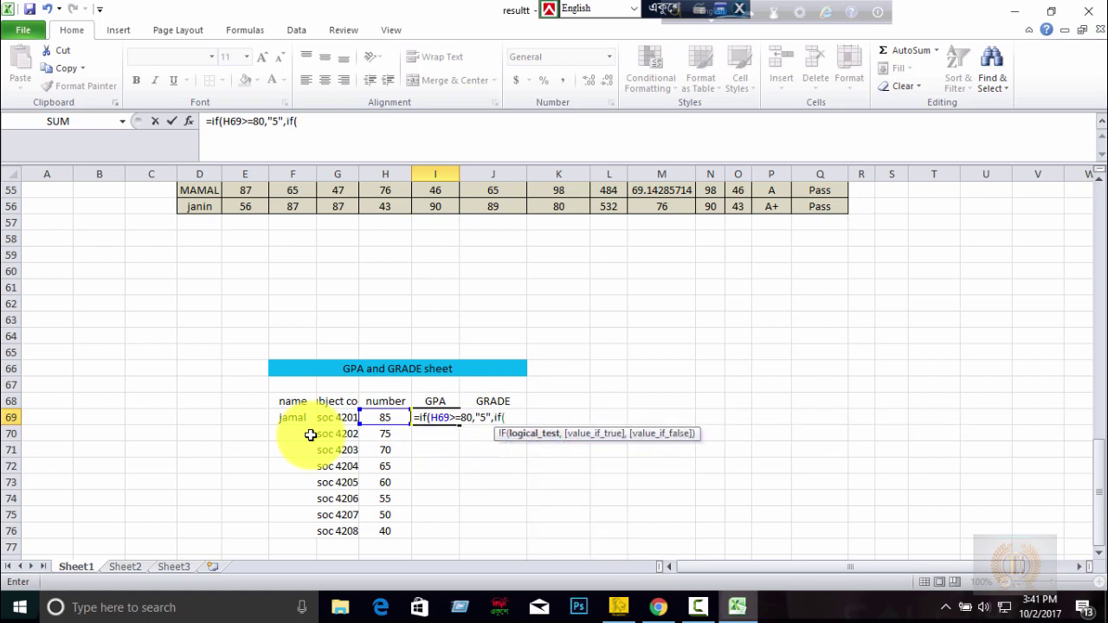
Add nested tiers H69>=75 returning "4.50" and H69>=70 returning "4"
{"action": "left_click", "coordinate": [388, 419]}
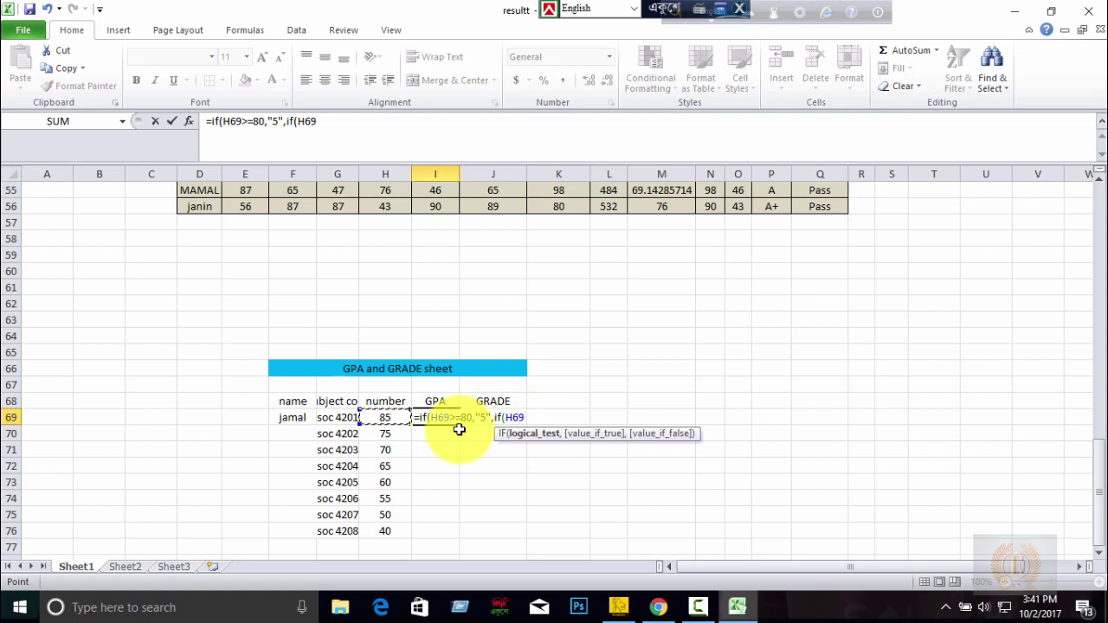
{"action": "type", "text": ">="}
{"action": "key", "text": "BackSpace"}
{"action": "type", "text": "="}
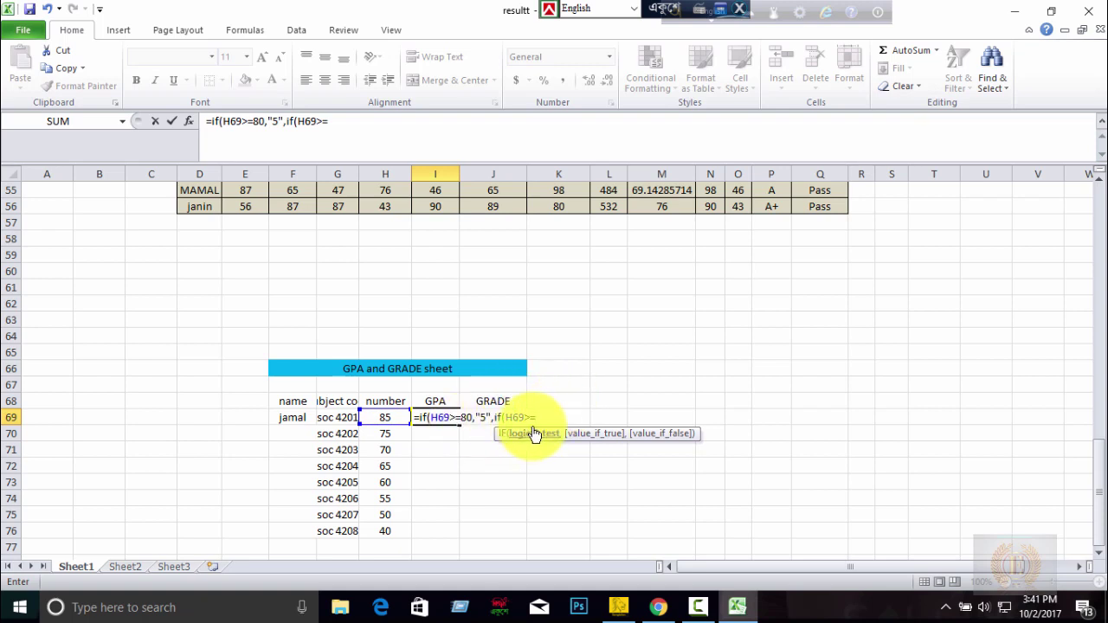
{"action": "type", "text": "75"}
{"action": "type", "text": ","}
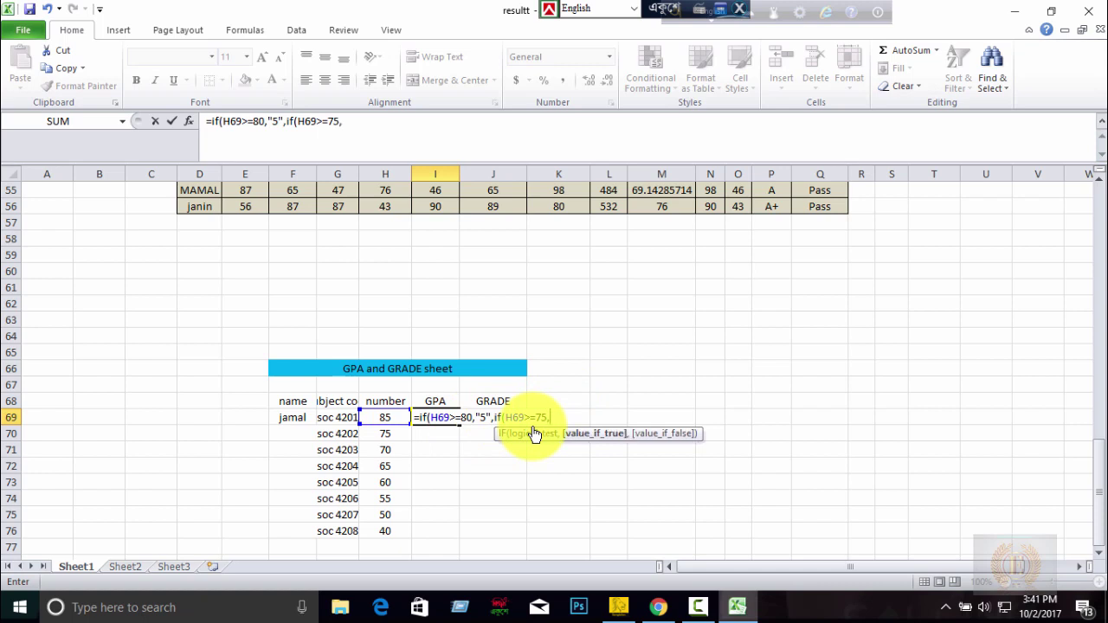
{"action": "type", "text": "\""}
{"action": "type", "text": "4"}
{"action": "type", "text": ".5"}
{"action": "type", "text": "0\""}
{"action": "type", "text": ","}
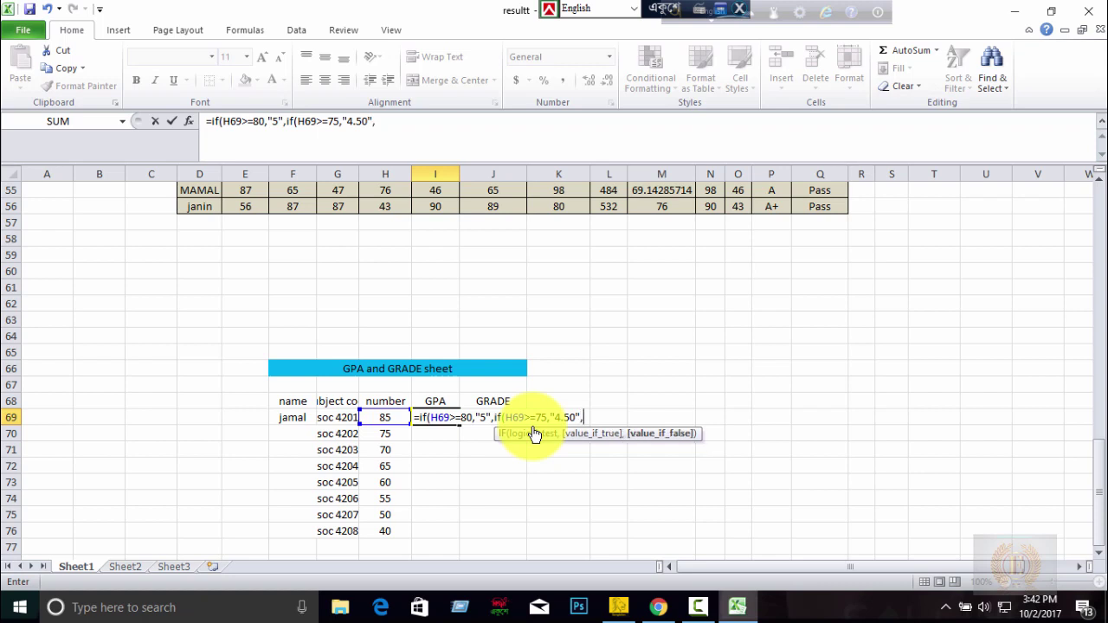
{"action": "type", "text": "i"}
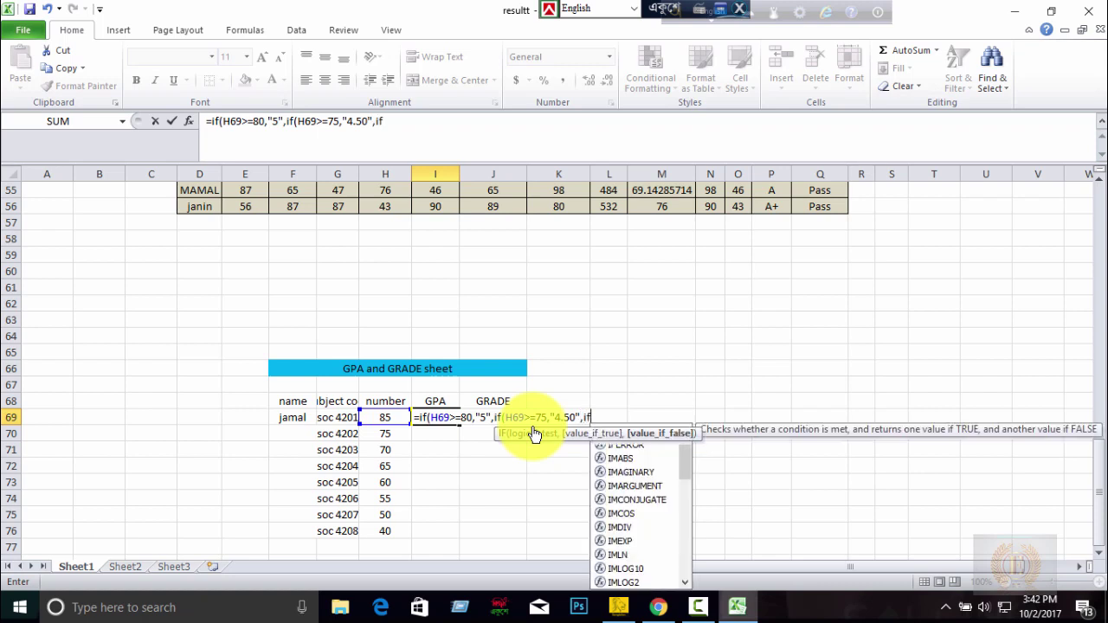
{"action": "type", "text": "f("}
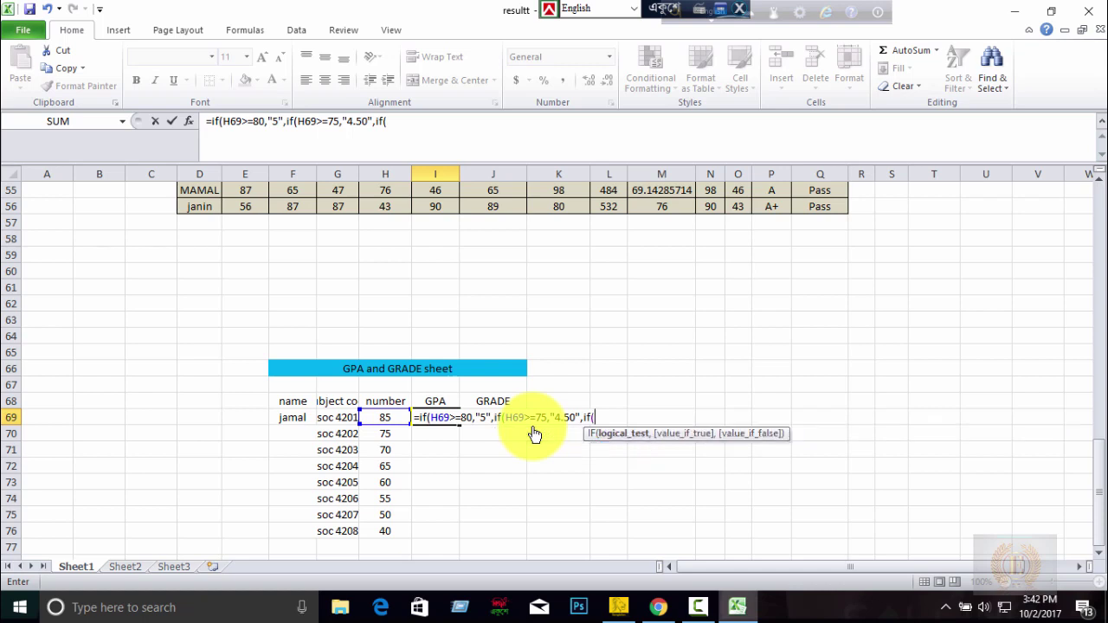
{"action": "left_click", "coordinate": [390, 418]}
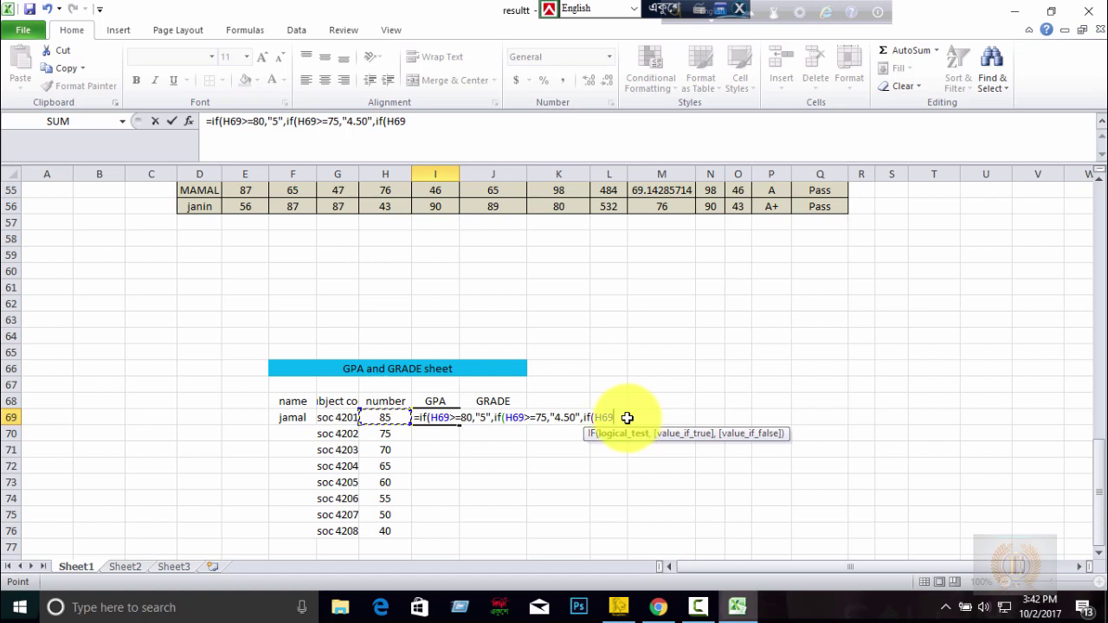
{"action": "type", "text": ">=70"}
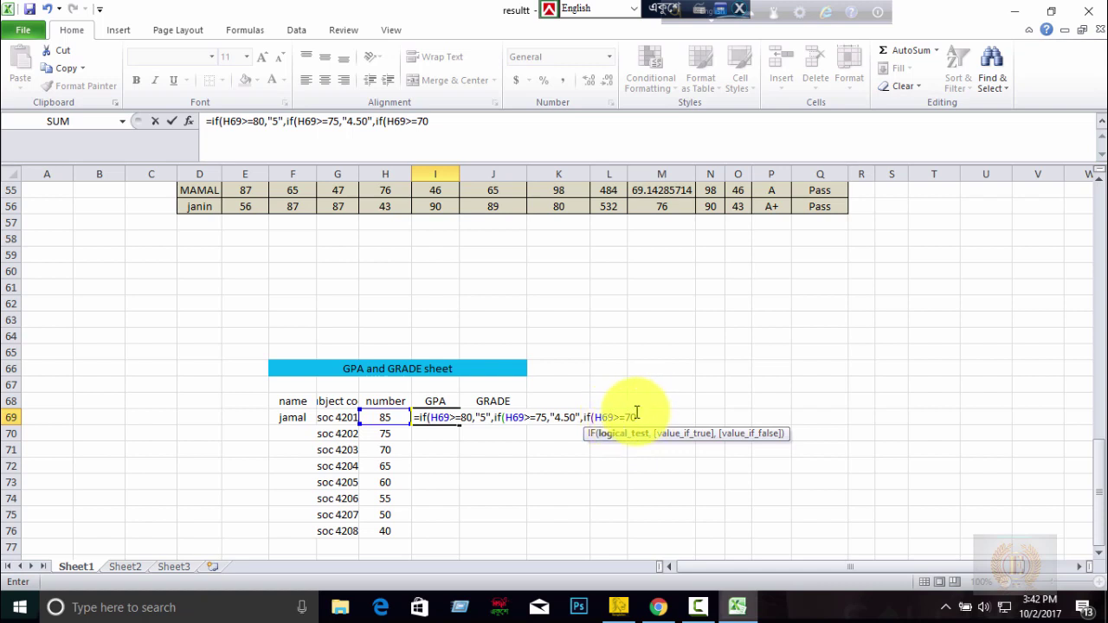
{"action": "type", "text": ",\""}
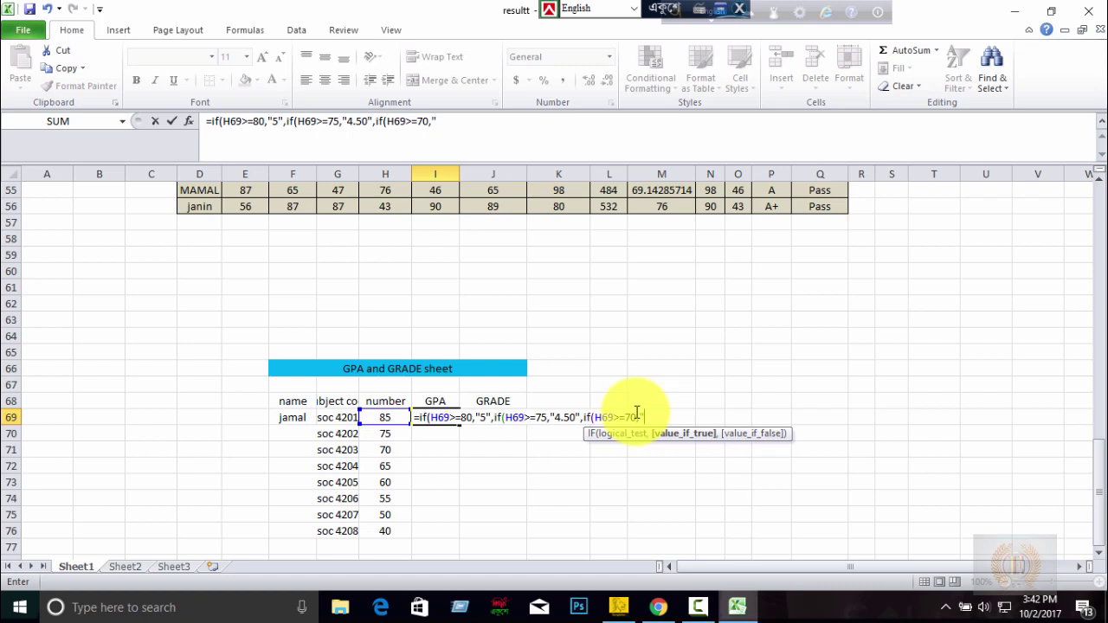
{"action": "type", "text": "4"}
{"action": "type", "text": "\","}
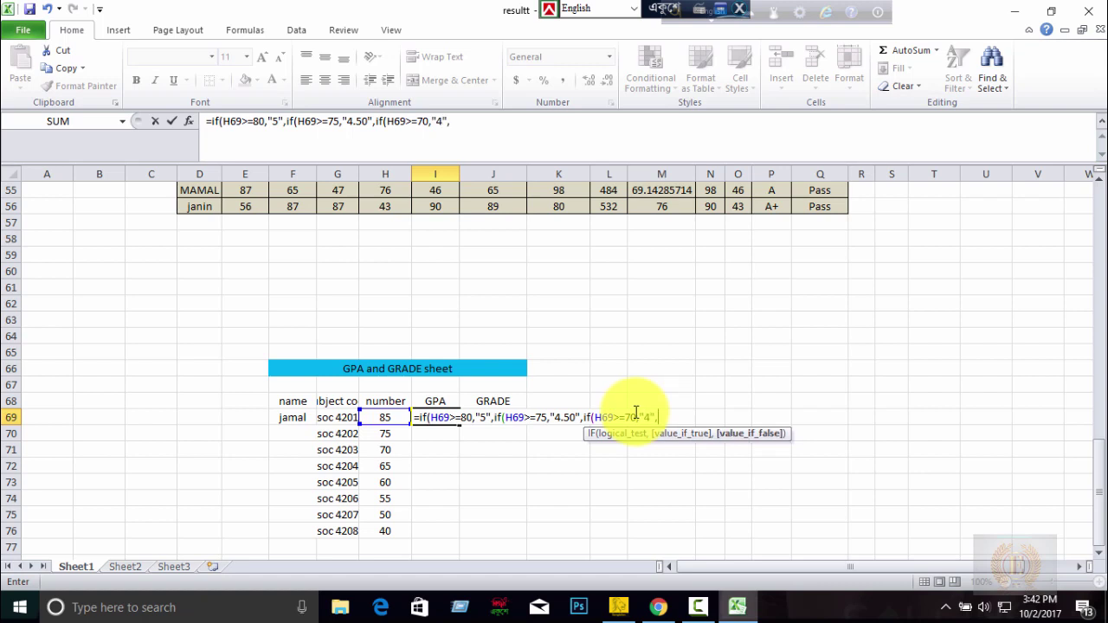
{"action": "type", "text": "I"}
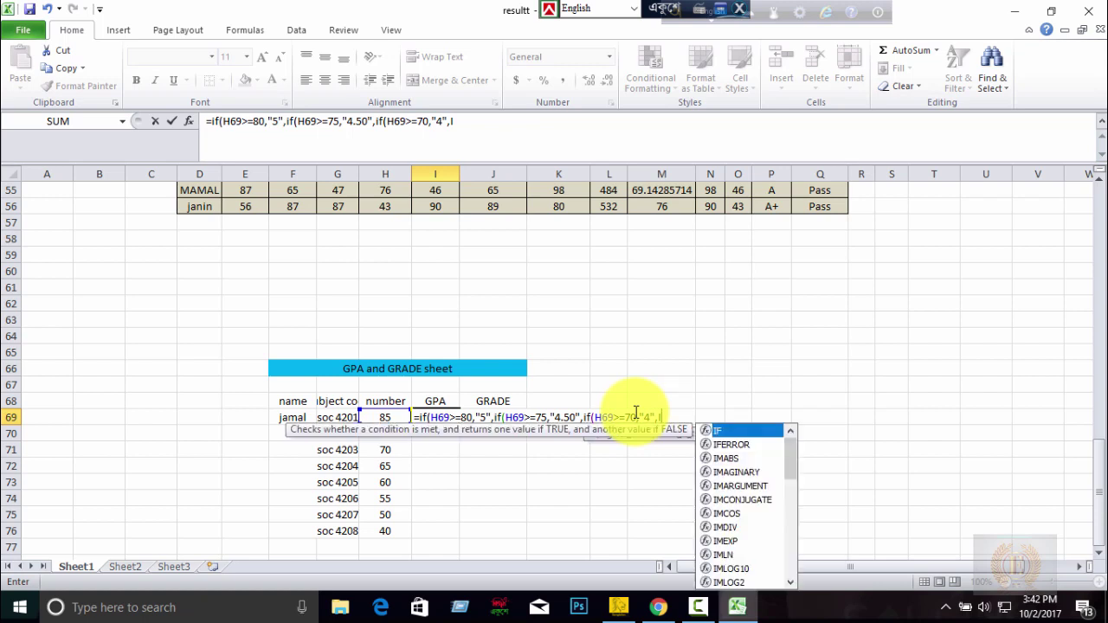
{"action": "type", "text": "f"}
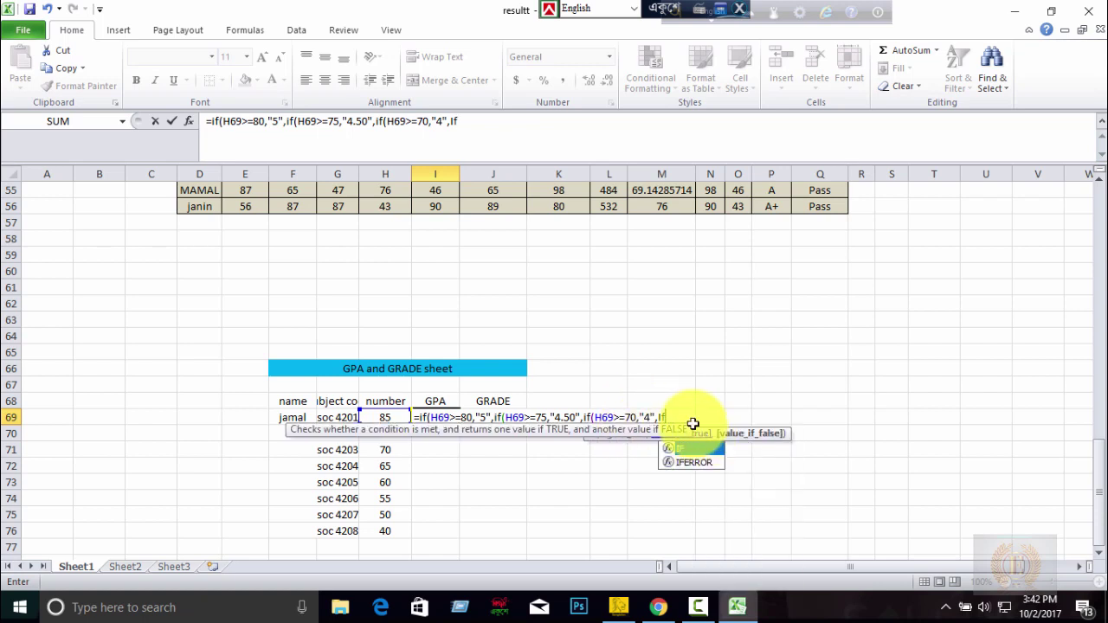
{"action": "type", "text": "("}
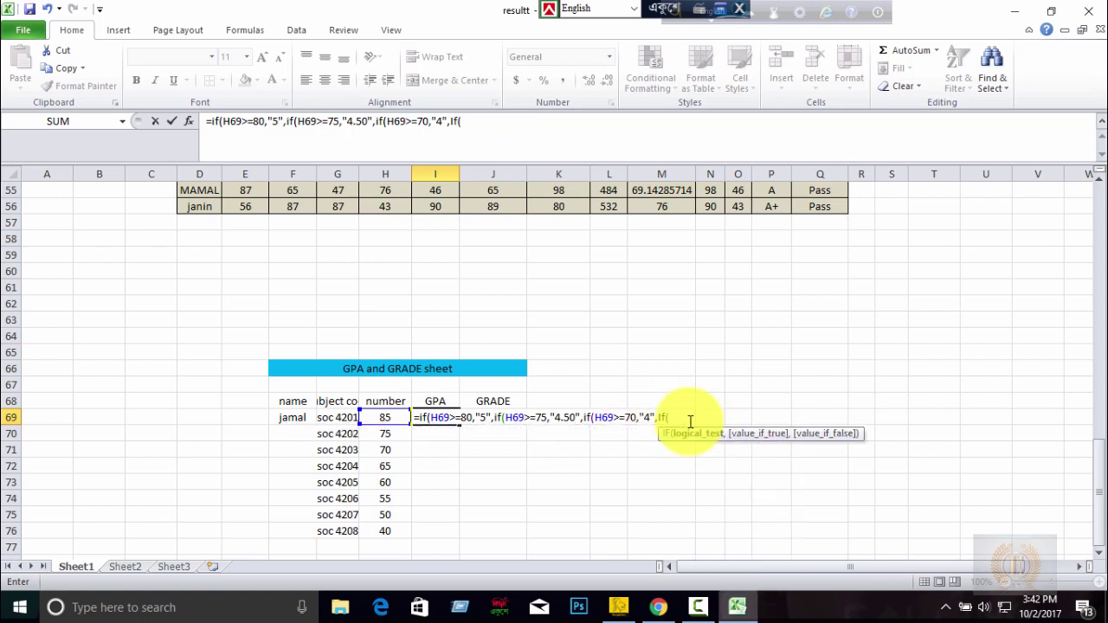
Add nested tiers H69>=65 returning "3.50" and H69>=60 returning "3"
{"action": "left_click", "coordinate": [385, 417]}
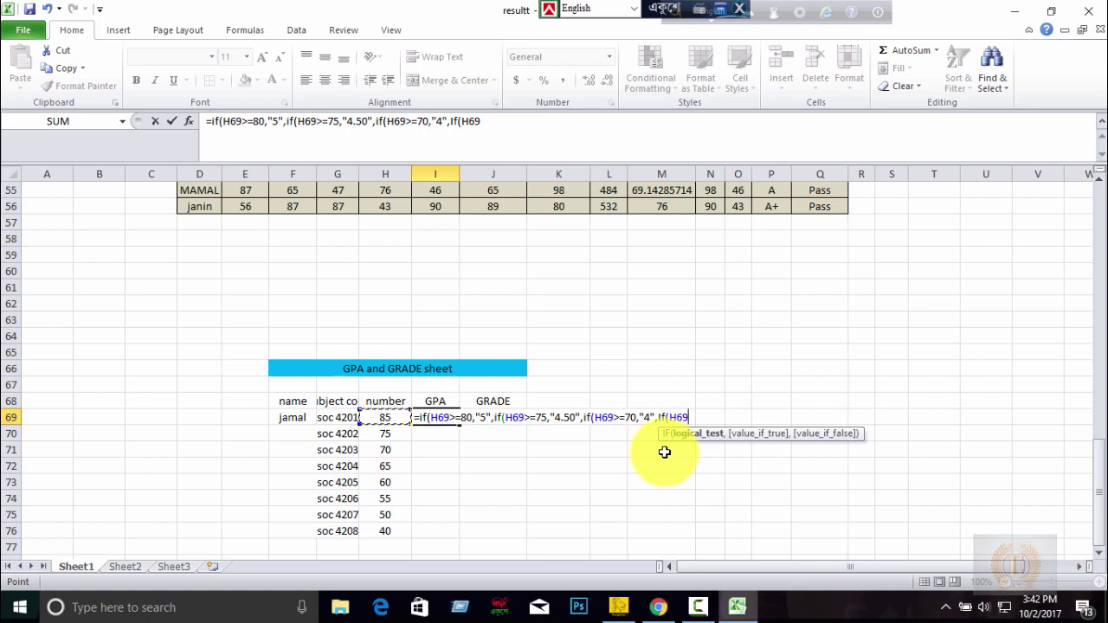
{"action": "type", "text": ">"}
{"action": "type", "text": "="}
{"action": "type", "text": "65"}
{"action": "type", "text": ","}
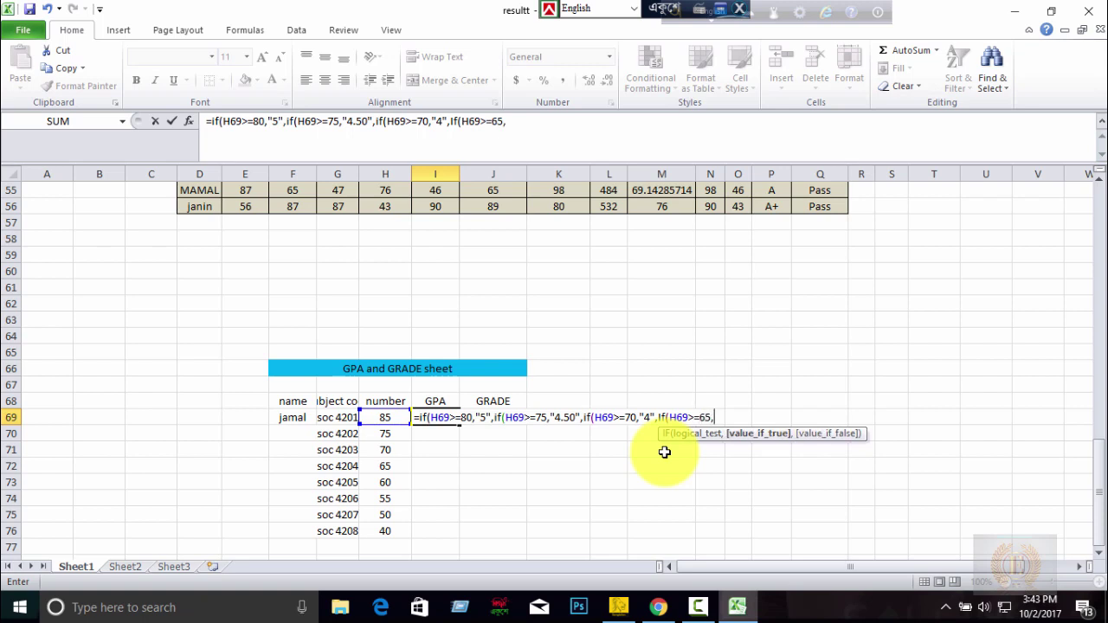
{"action": "type", "text": "\""}
{"action": "type", "text": "3."}
{"action": "type", "text": "5"}
{"action": "type", "text": "0"}
{"action": "type", "text": "\""}
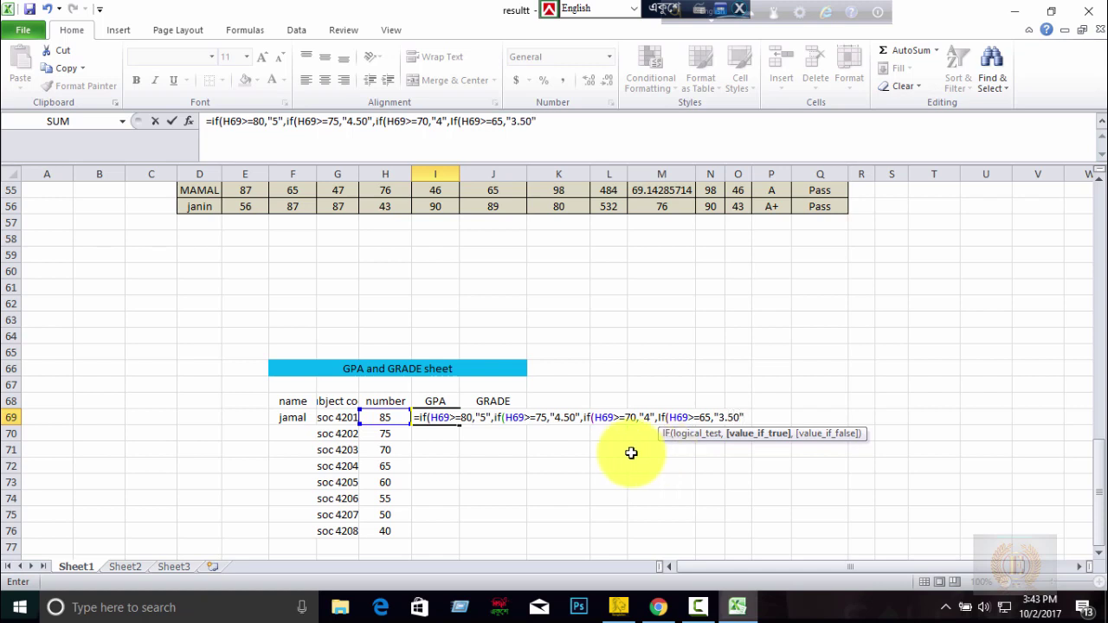
{"action": "type", "text": ","}
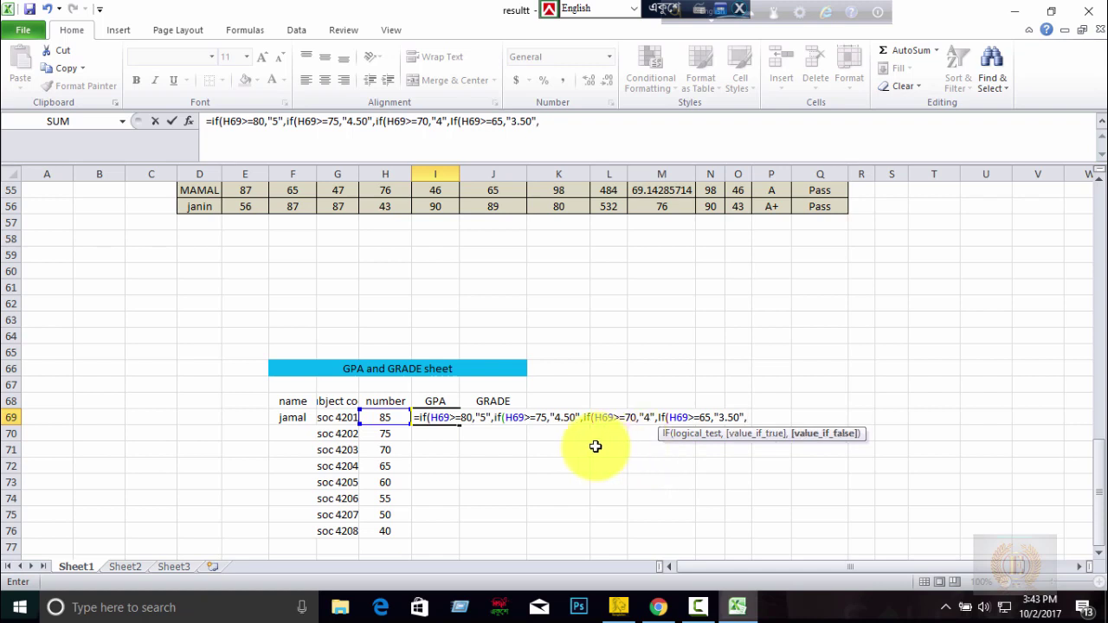
{"action": "type", "text": "if"}
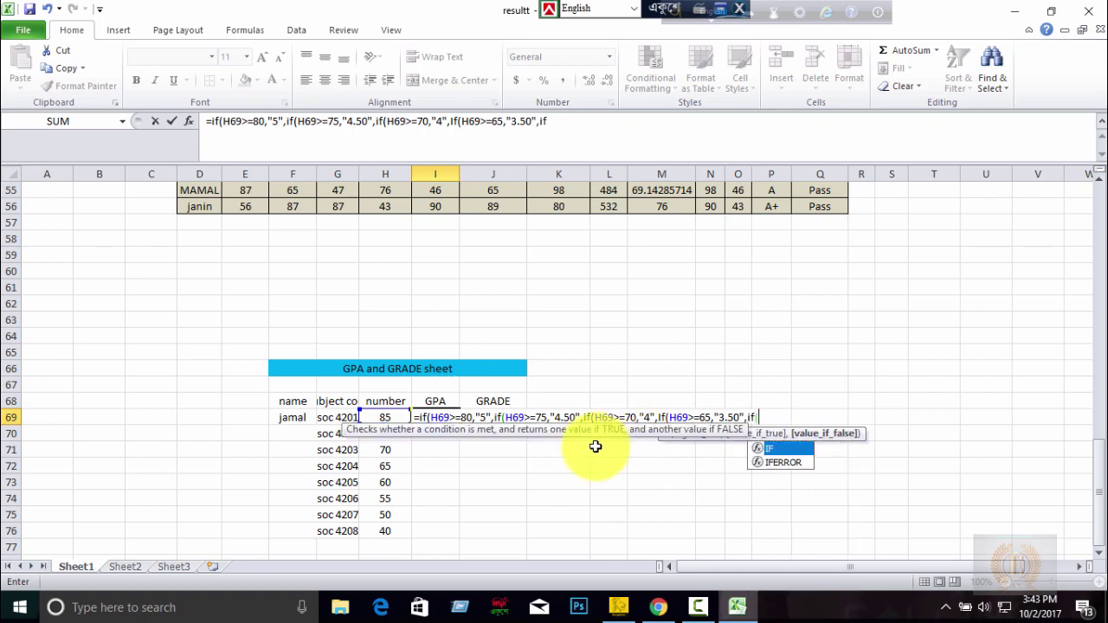
{"action": "type", "text": "("}
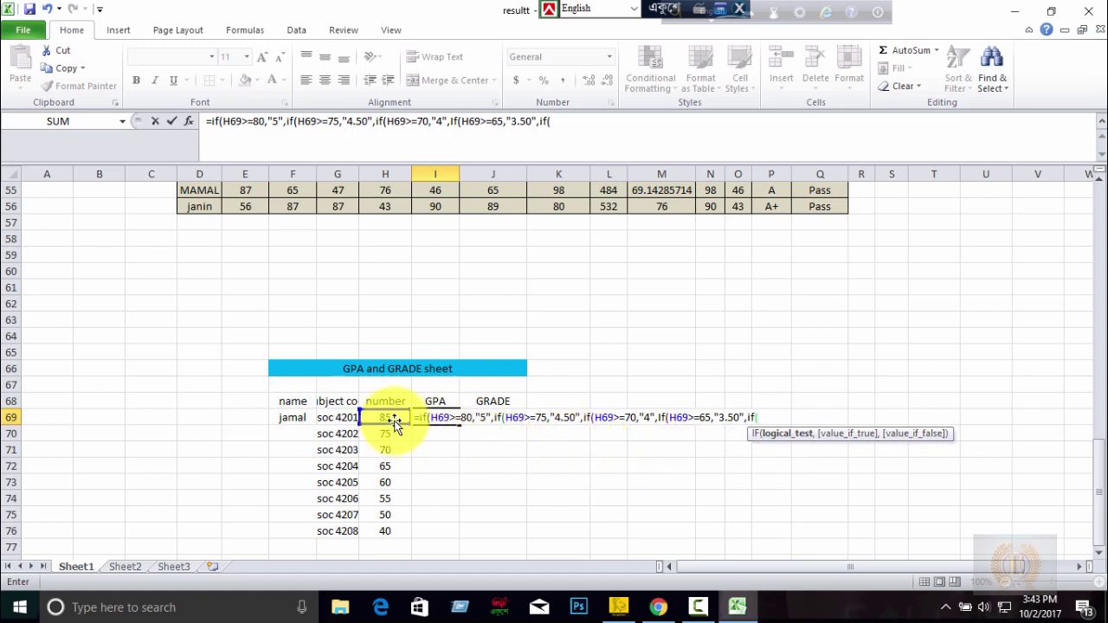
{"action": "left_click", "coordinate": [387, 418]}
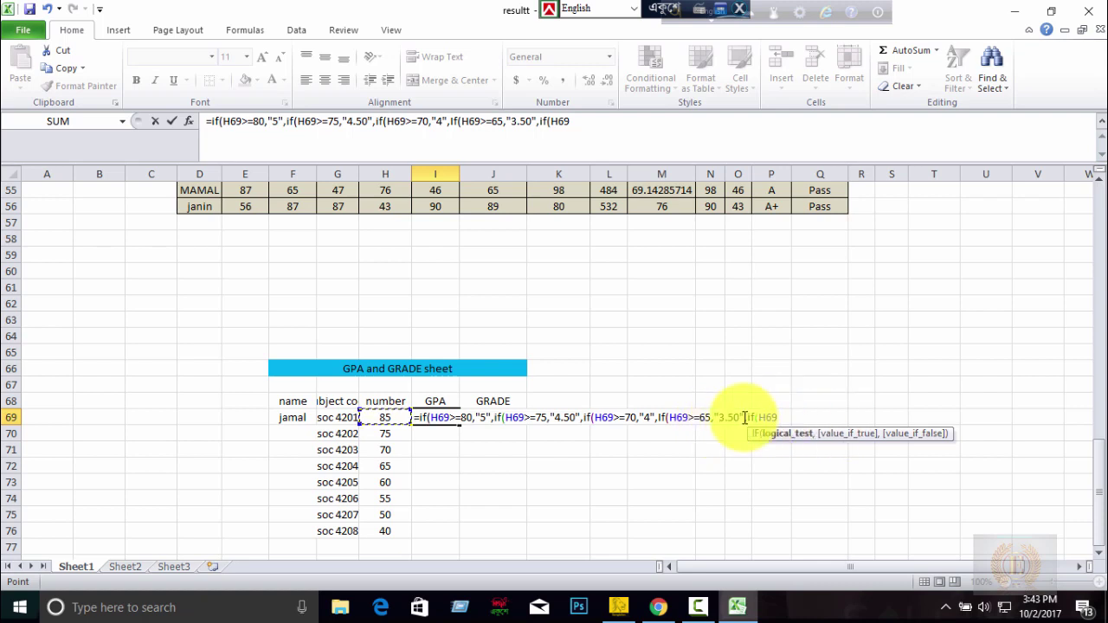
{"action": "type", "text": ">"}
{"action": "type", "text": "="}
{"action": "type", "text": "60"}
{"action": "type", "text": ","}
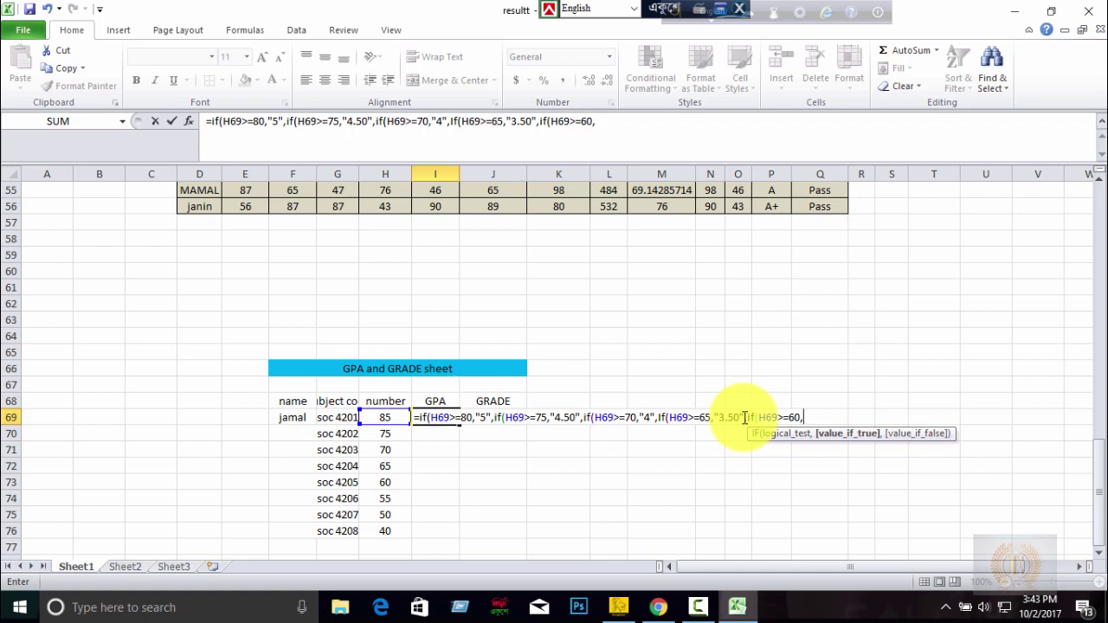
{"action": "type", "text": "\""}
{"action": "type", "text": "3\""}
{"action": "type", "text": ","}
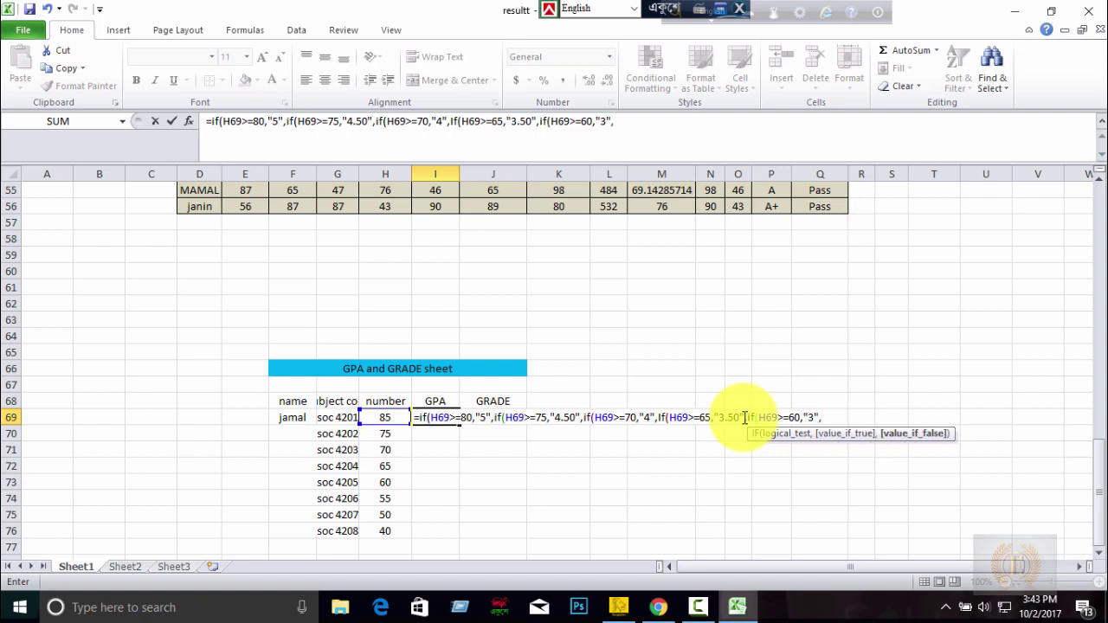
{"action": "type", "text": "if"}
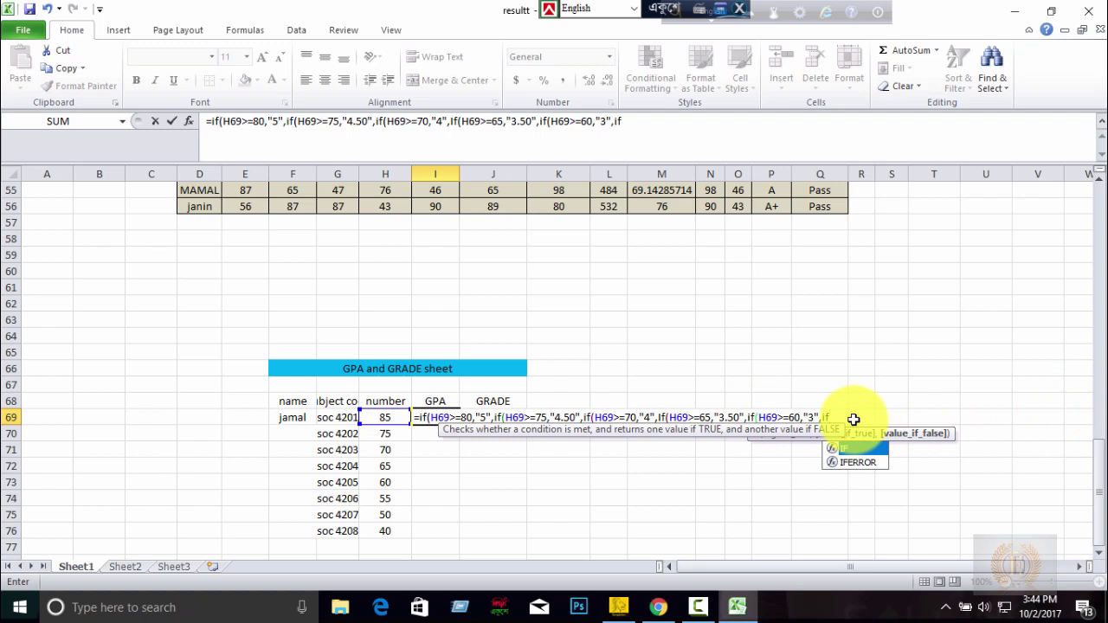
{"action": "type", "text": "("}
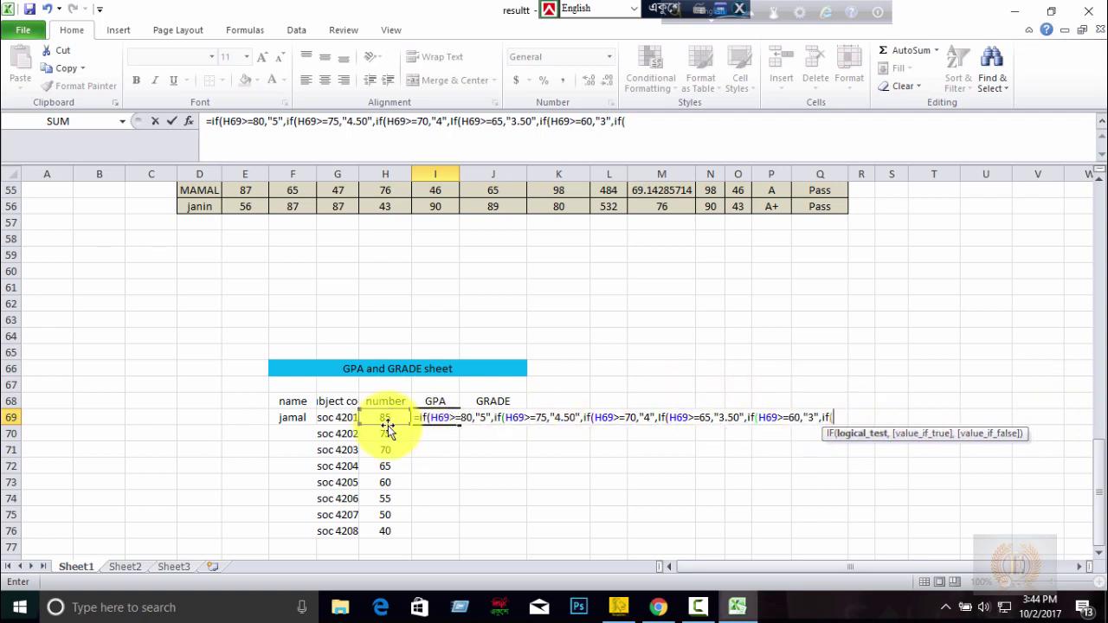
Add nested tiers H69>=55 returning "2.50" and H69>=50 returning "2"
{"action": "left_click", "coordinate": [385, 417]}
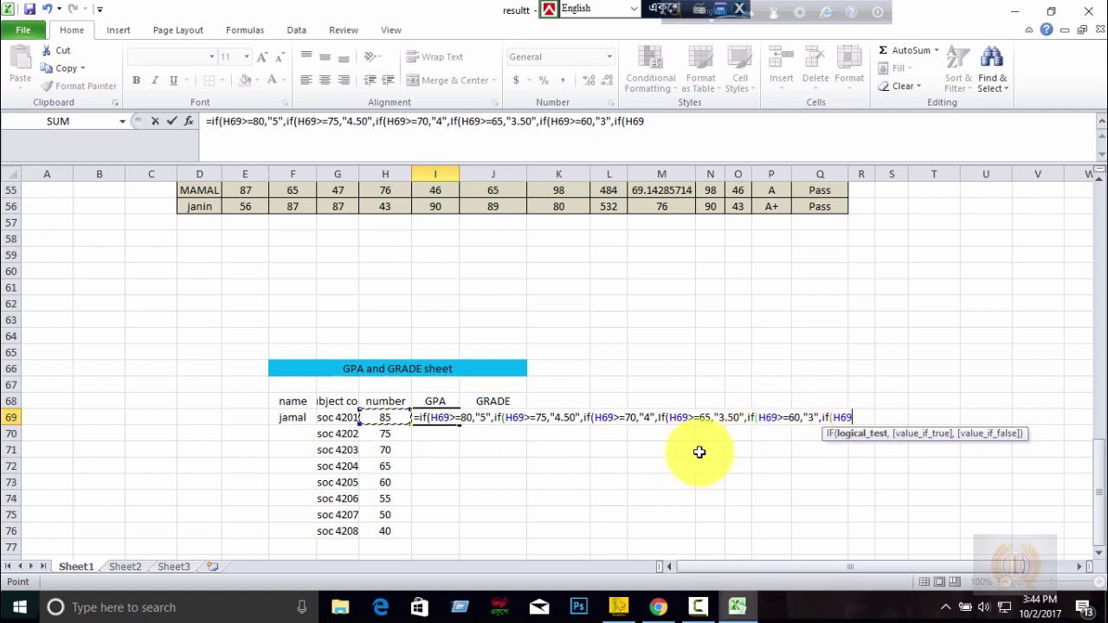
{"action": "type", "text": ">"}
{"action": "type", "text": "="}
{"action": "type", "text": "55"}
{"action": "type", "text": ","}
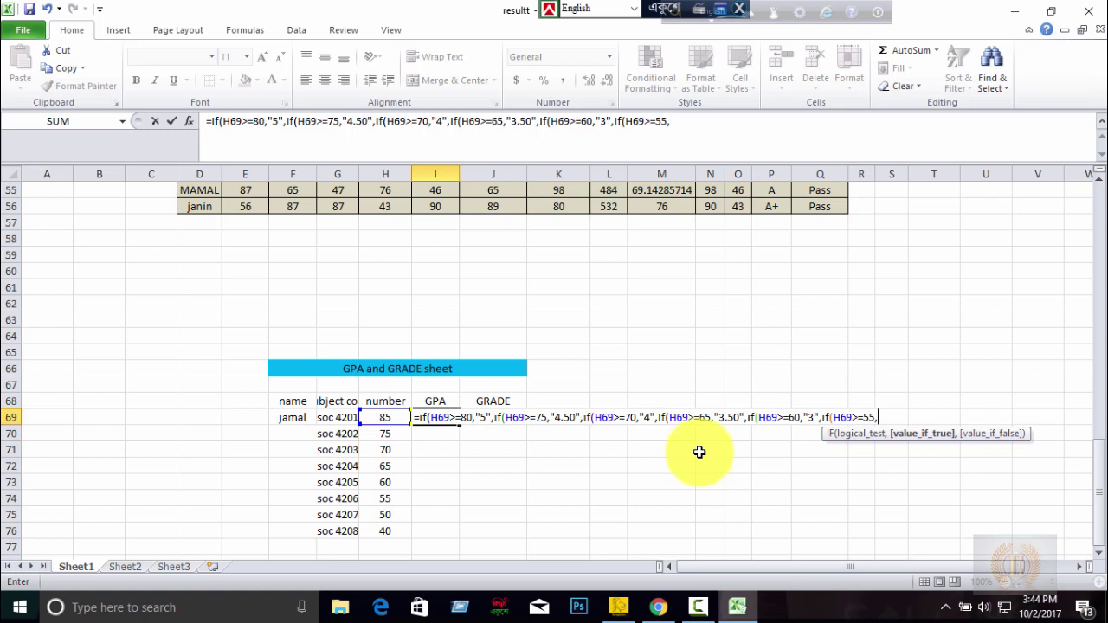
{"action": "type", "text": "\""}
{"action": "type", "text": "2."}
{"action": "type", "text": "50\""}
{"action": "type", "text": ","}
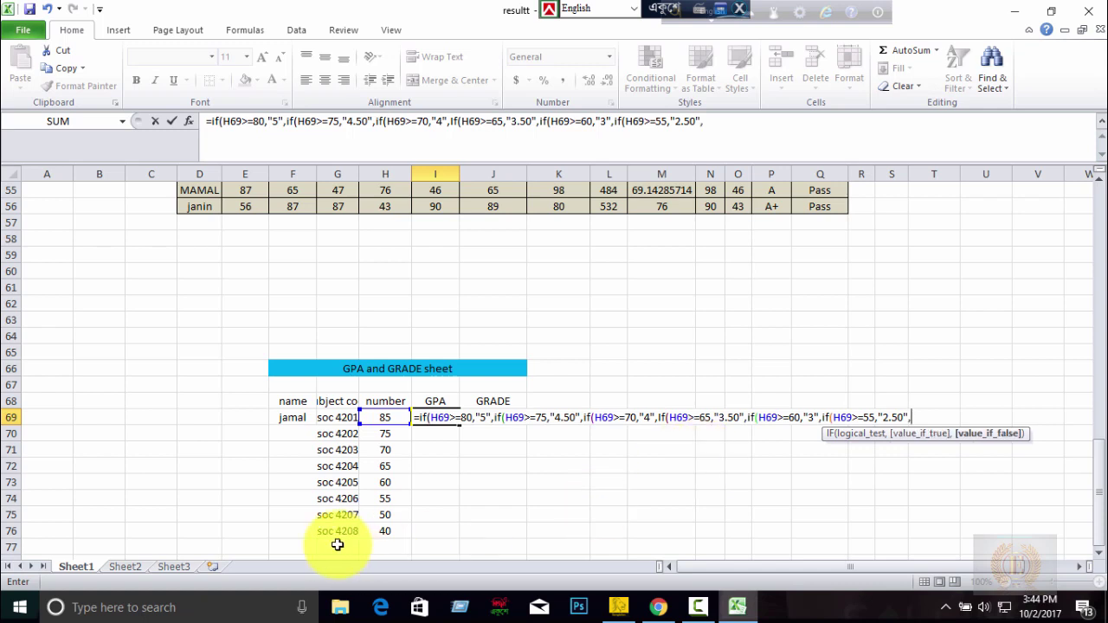
{"action": "type", "text": "if"}
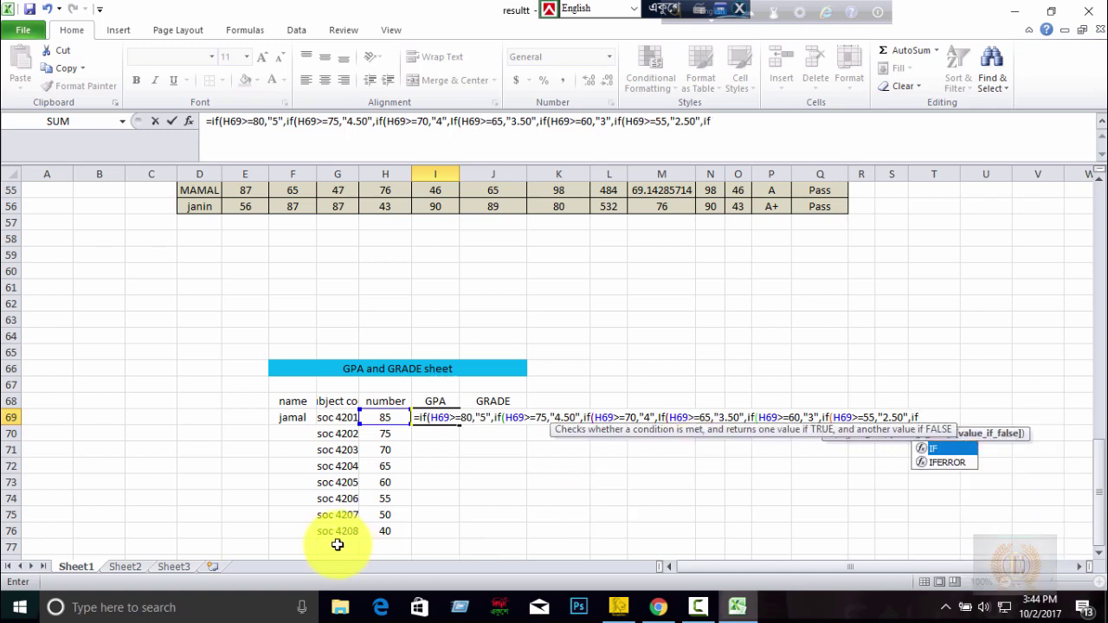
{"action": "type", "text": "("}
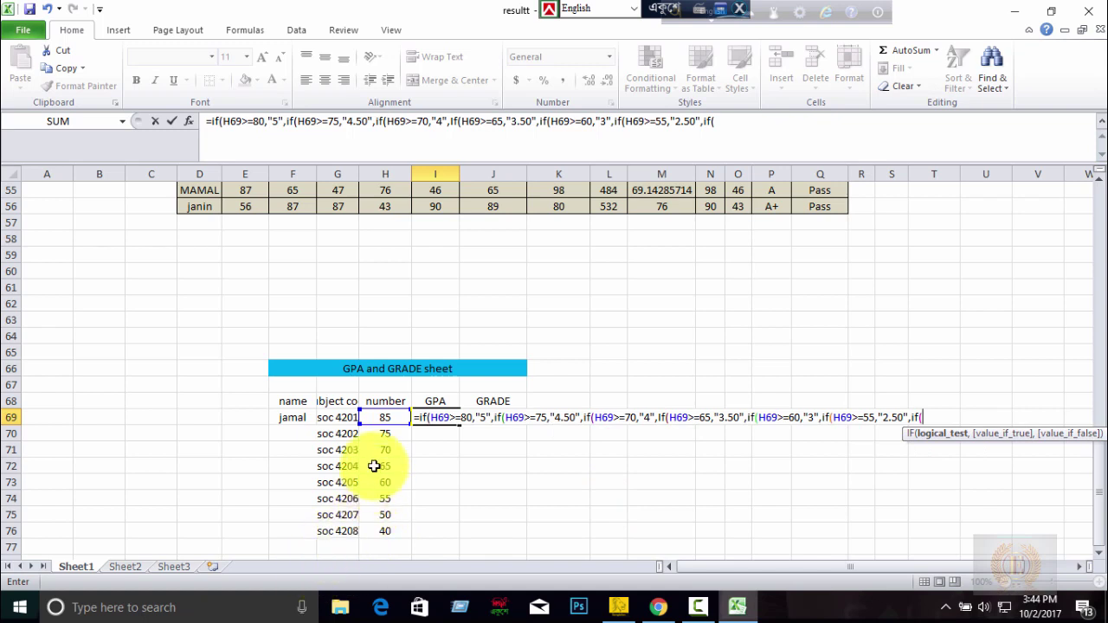
{"action": "left_click", "coordinate": [391, 418]}
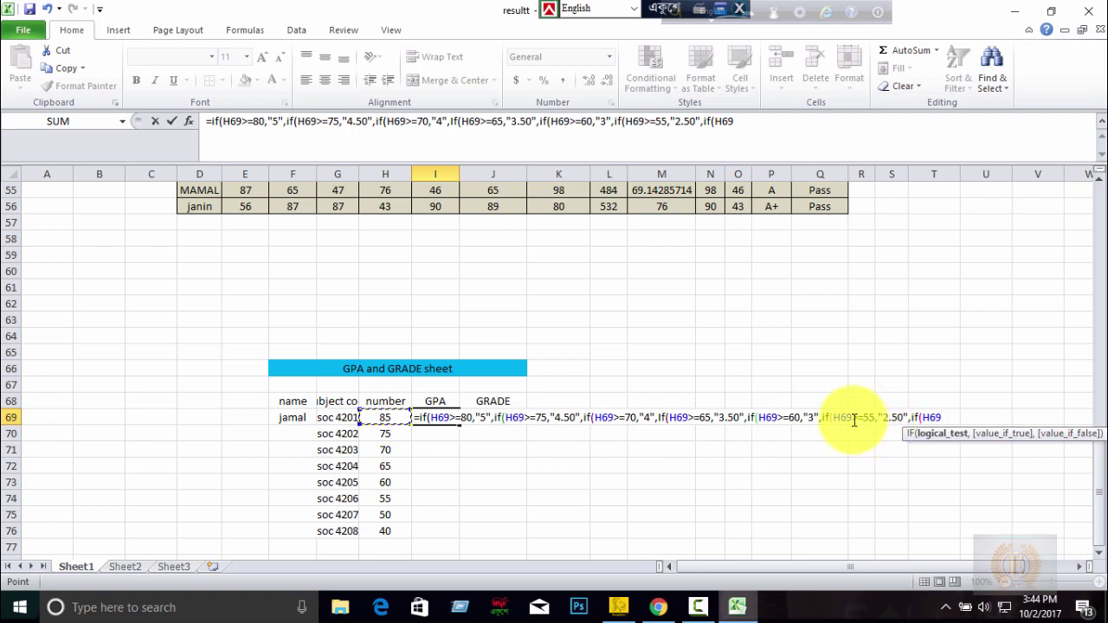
{"action": "type", "text": ">"}
{"action": "key", "text": "BackSpace"}
{"action": "type", "text": "="}
{"action": "type", "text": "5"}
{"action": "type", "text": "0,"}
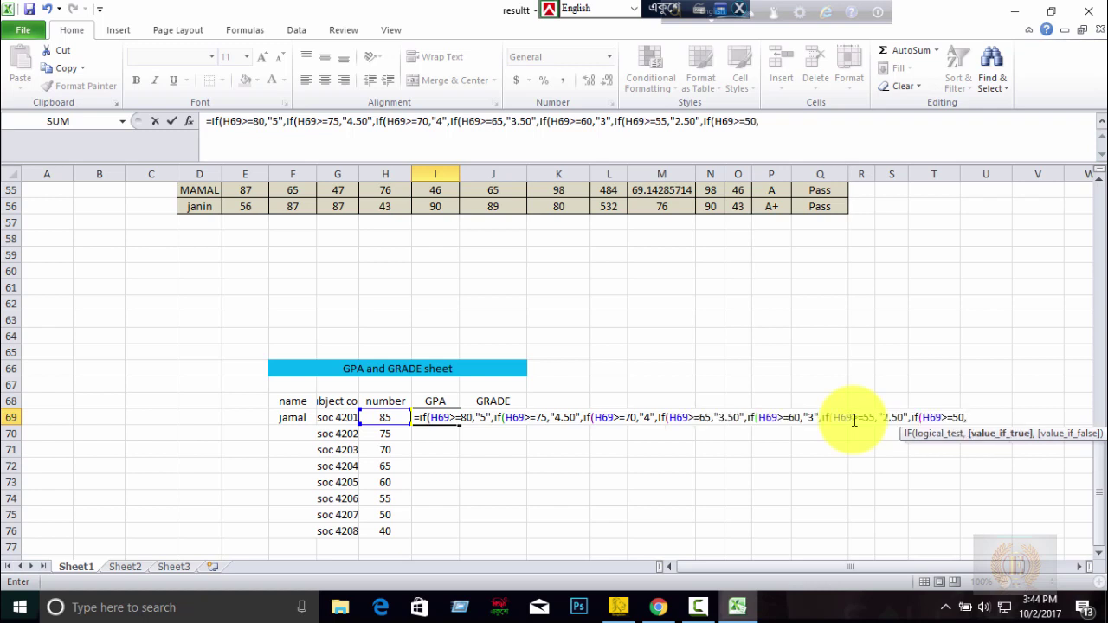
{"action": "type", "text": "\""}
{"action": "type", "text": "2"}
{"action": "type", "text": "\""}
{"action": "type", "text": ","}
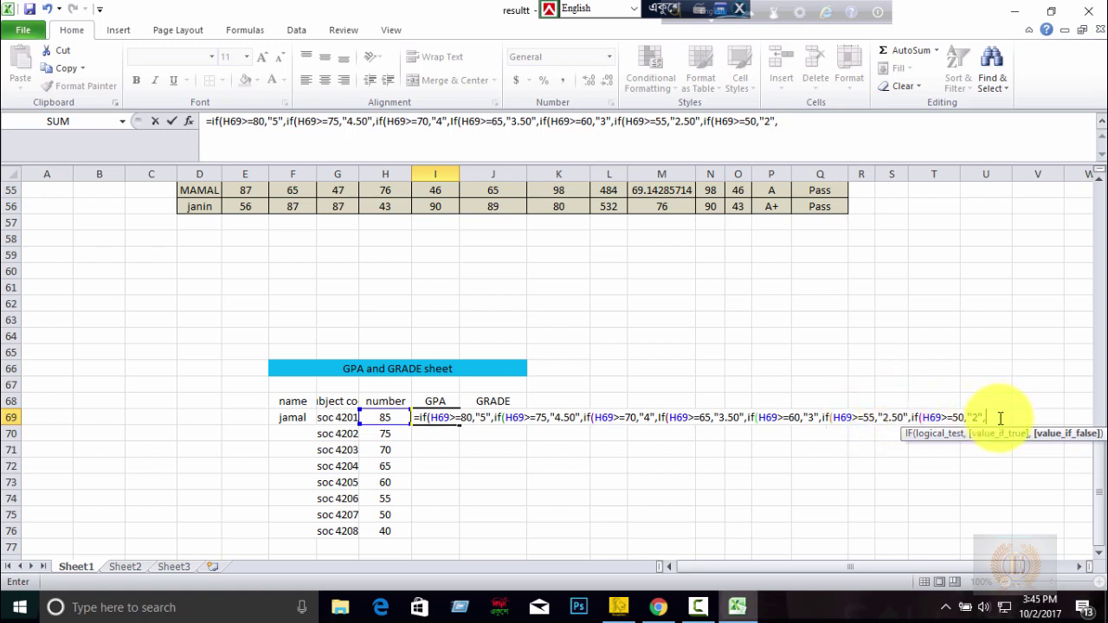
{"action": "type", "text": "if"}
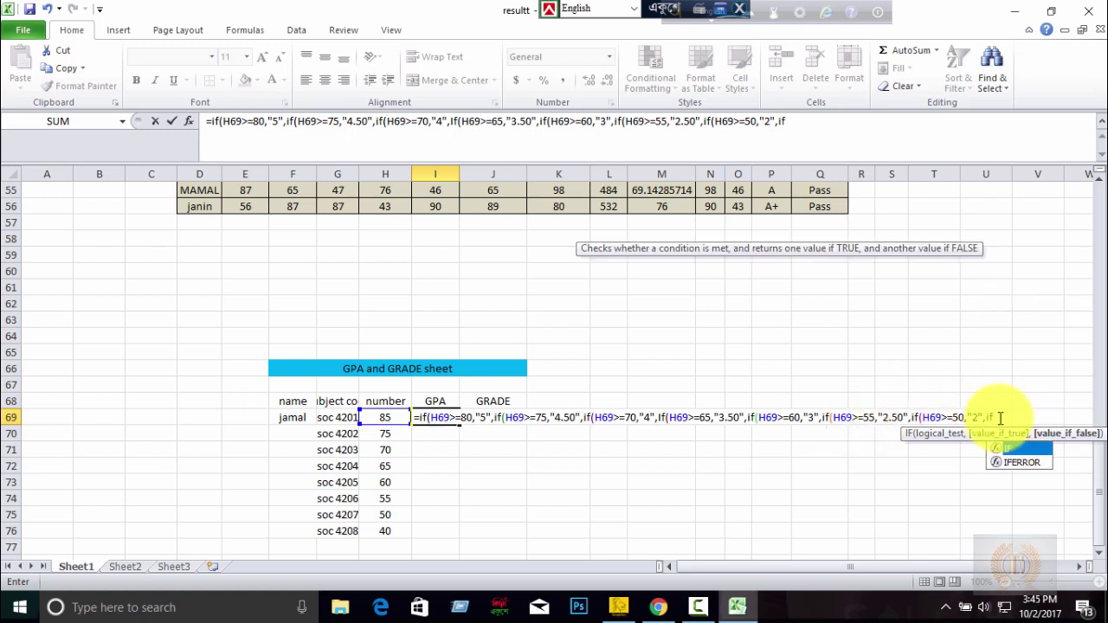
{"action": "type", "text": "("}
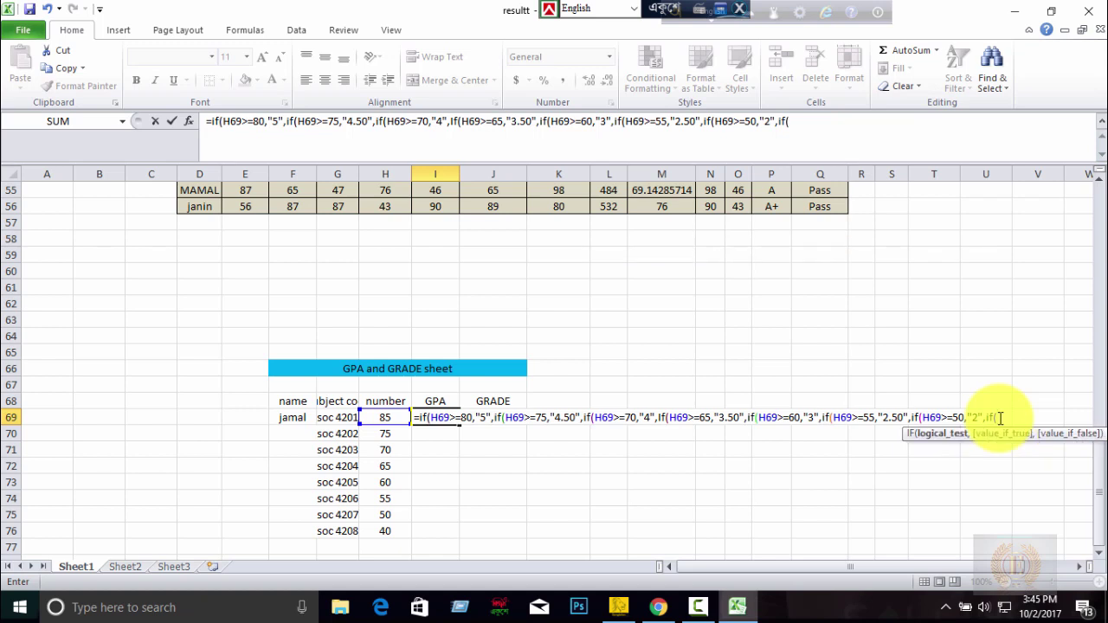
Complete I69's GPA formula with H69<50 returning "1" and close all the nested IFs
{"action": "left_click", "coordinate": [405, 421]}
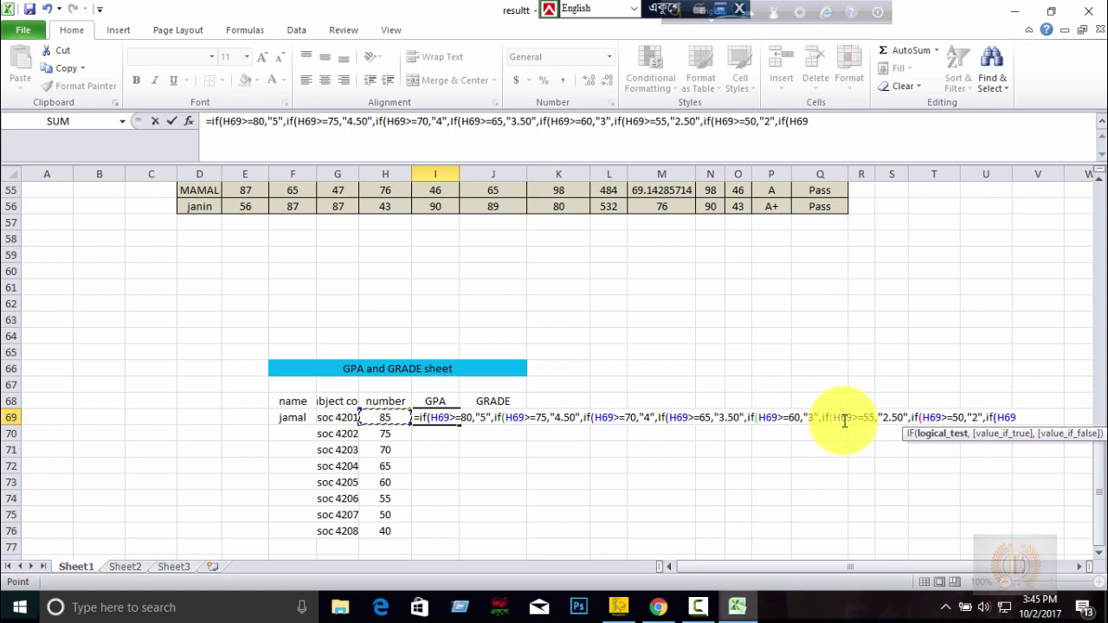
{"action": "type", "text": "<"}
{"action": "type", "text": "5"}
{"action": "type", "text": "0"}
{"action": "type", "text": ","}
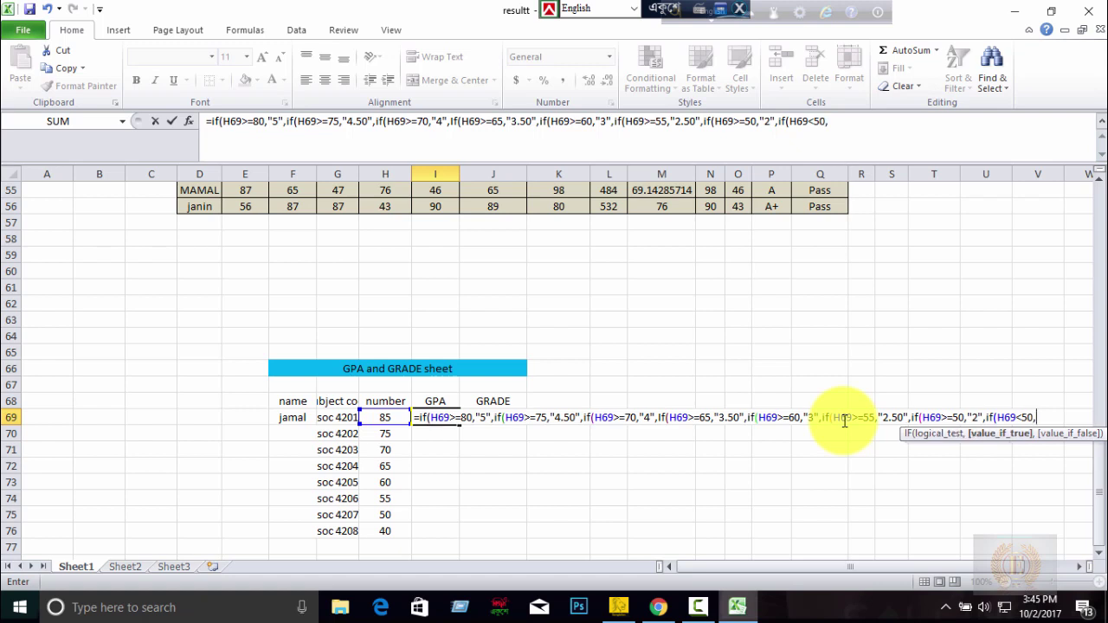
{"action": "type", "text": "\""}
{"action": "type", "text": "1"}
{"action": "type", "text": "\""}
{"action": "type", "text": ")"}
{"action": "type", "text": "))"}
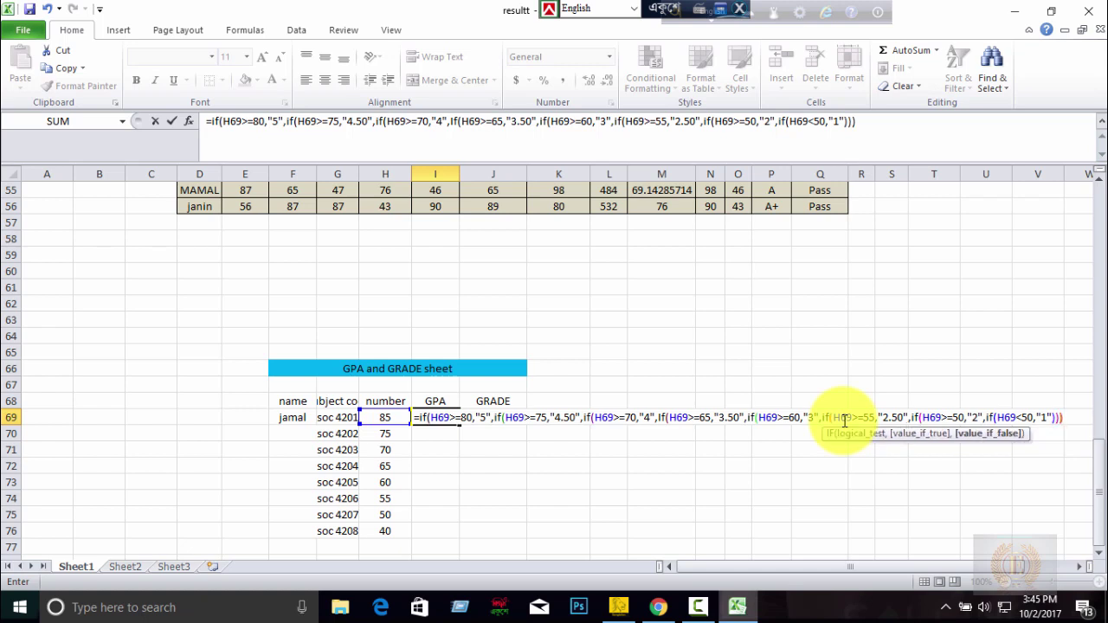
{"action": "type", "text": ")))"}
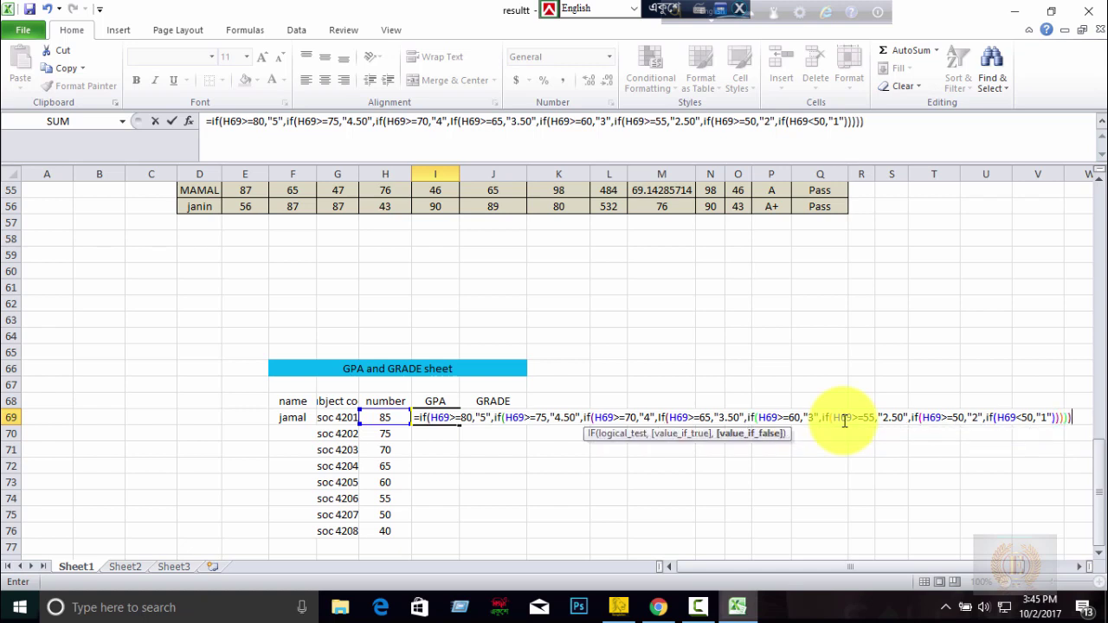
{"action": "type", "text": "))"}
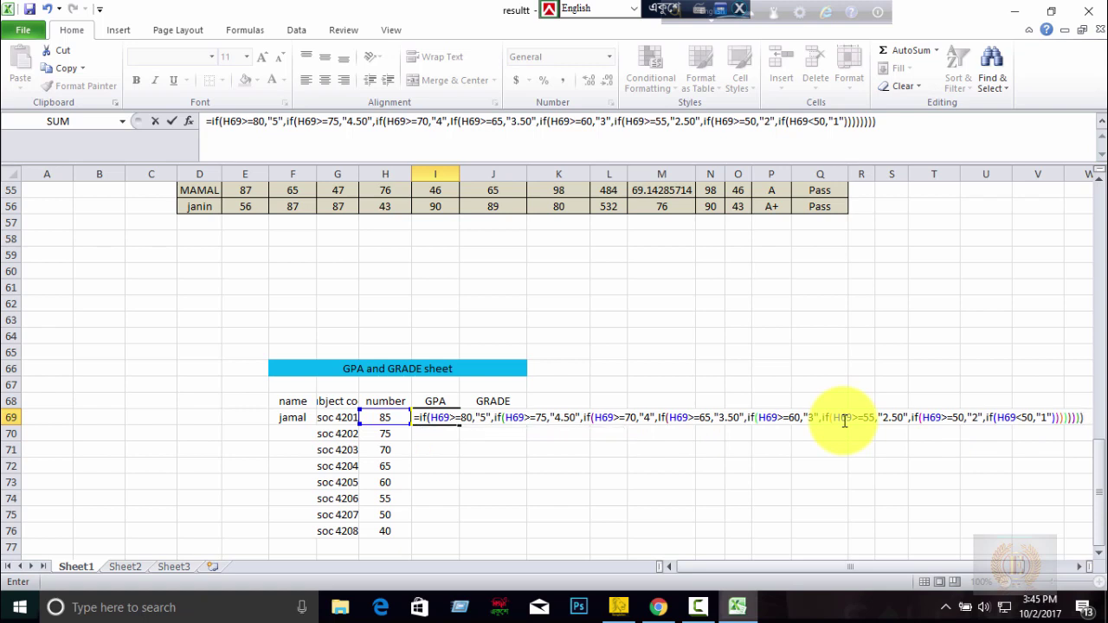
Enter the nested GPA formula so I69 shows 5 for the score of 85, then review it
{"action": "key", "text": "Return"}
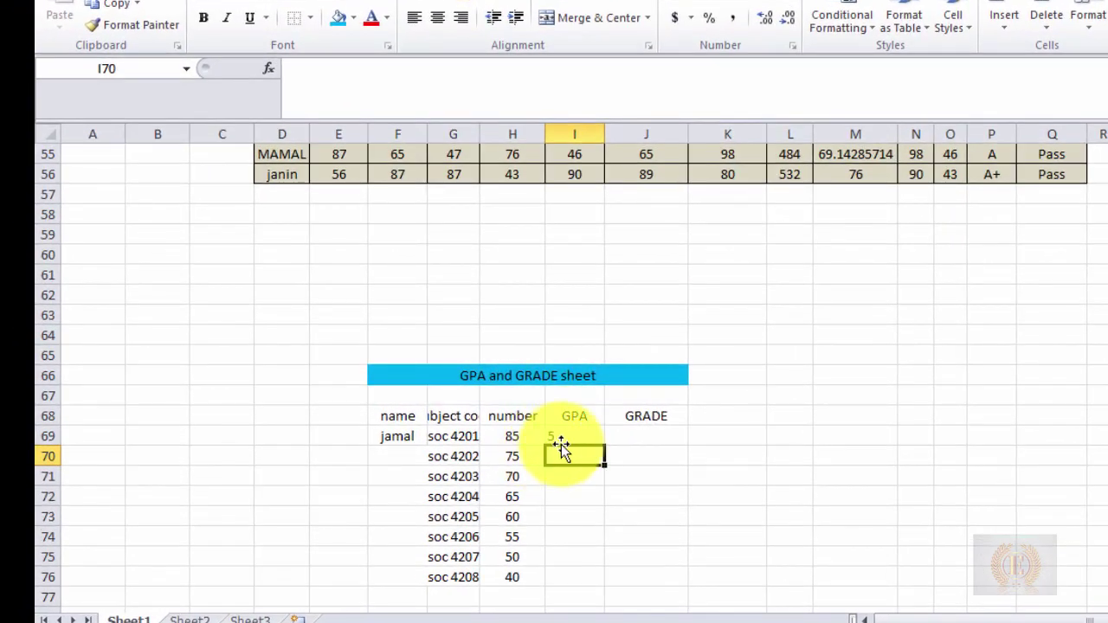
{"action": "left_click", "coordinate": [563, 435]}
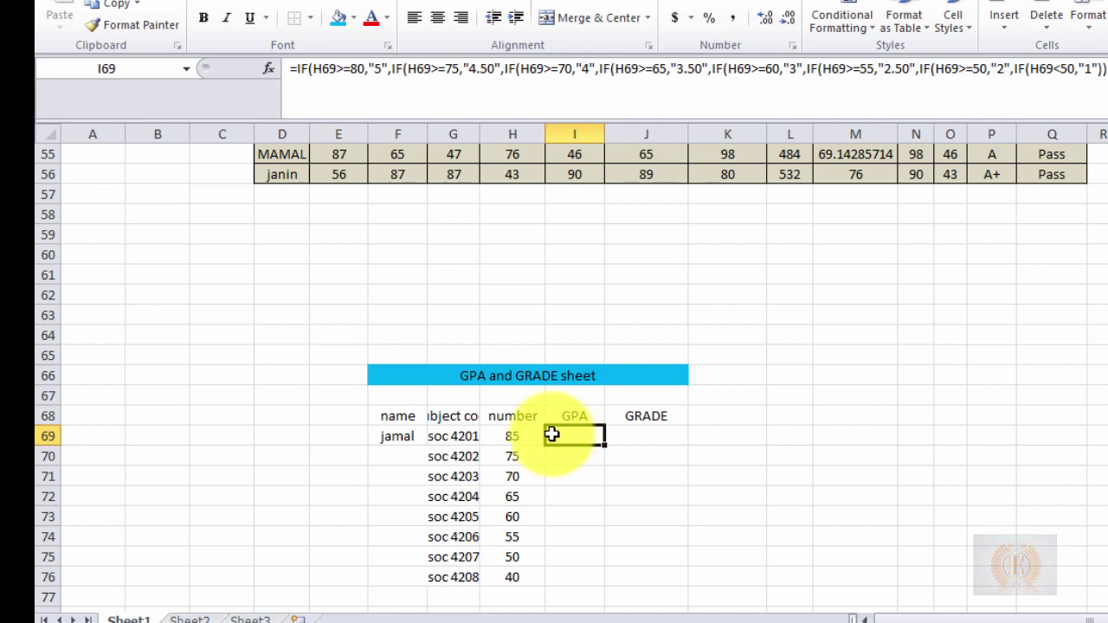
{"action": "left_click", "coordinate": [634, 436]}
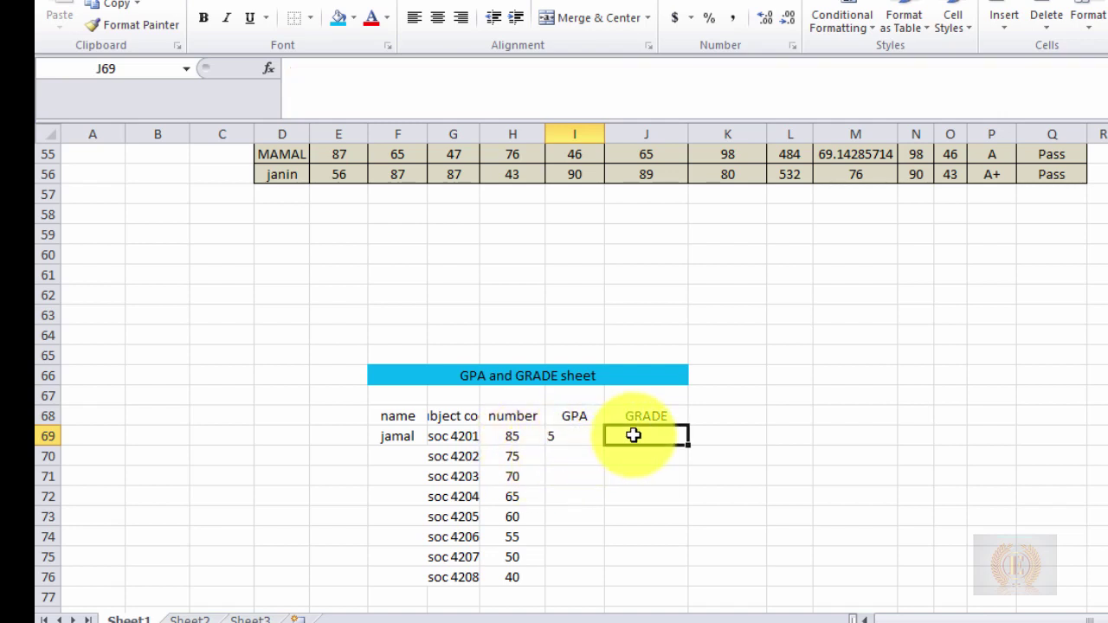
{"action": "left_click", "coordinate": [571, 436]}
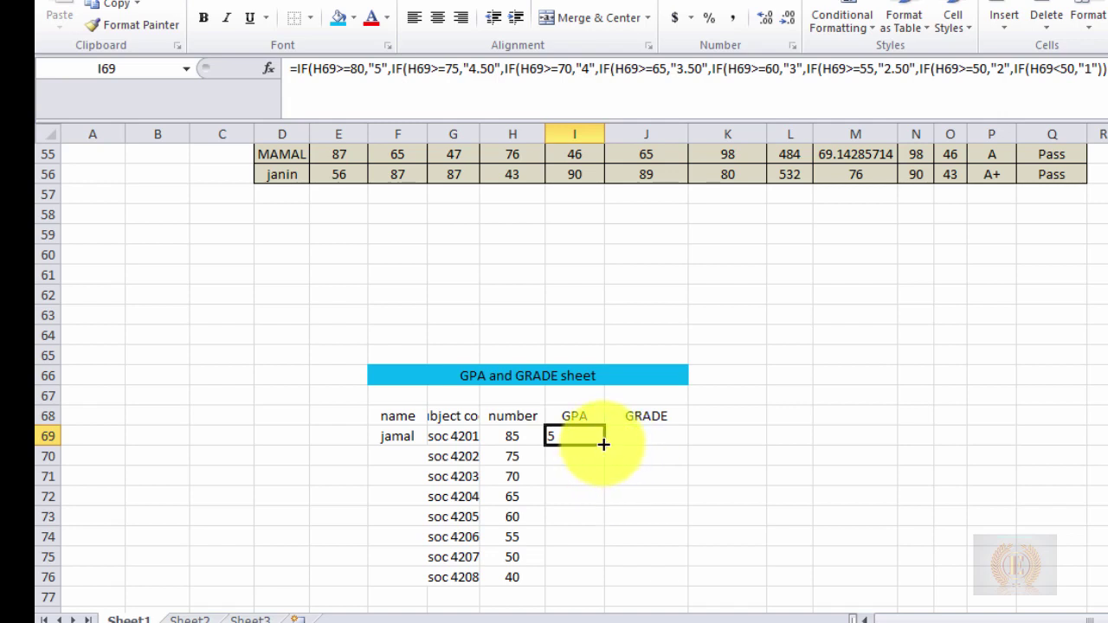
Fill I69's GPA formula down through I76 for all eight subjects
{"action": "left_click_drag", "start_coordinate": [603, 444], "coordinate": [587, 577]}
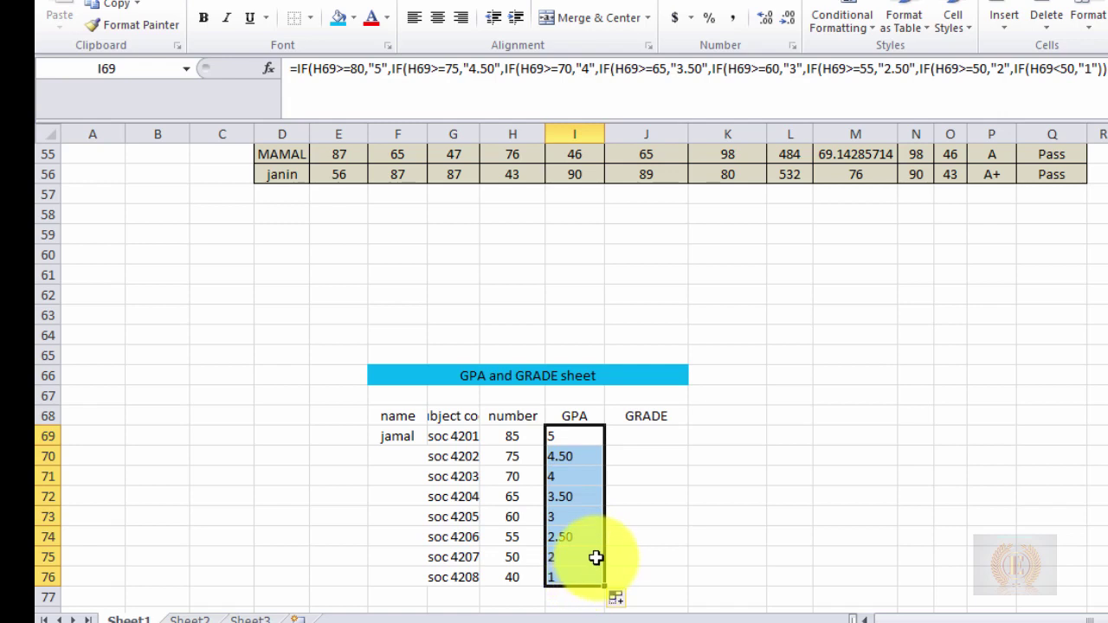
{"action": "scroll", "coordinate": [575, 499], "scroll_direction": "down", "scroll_amount": 1}
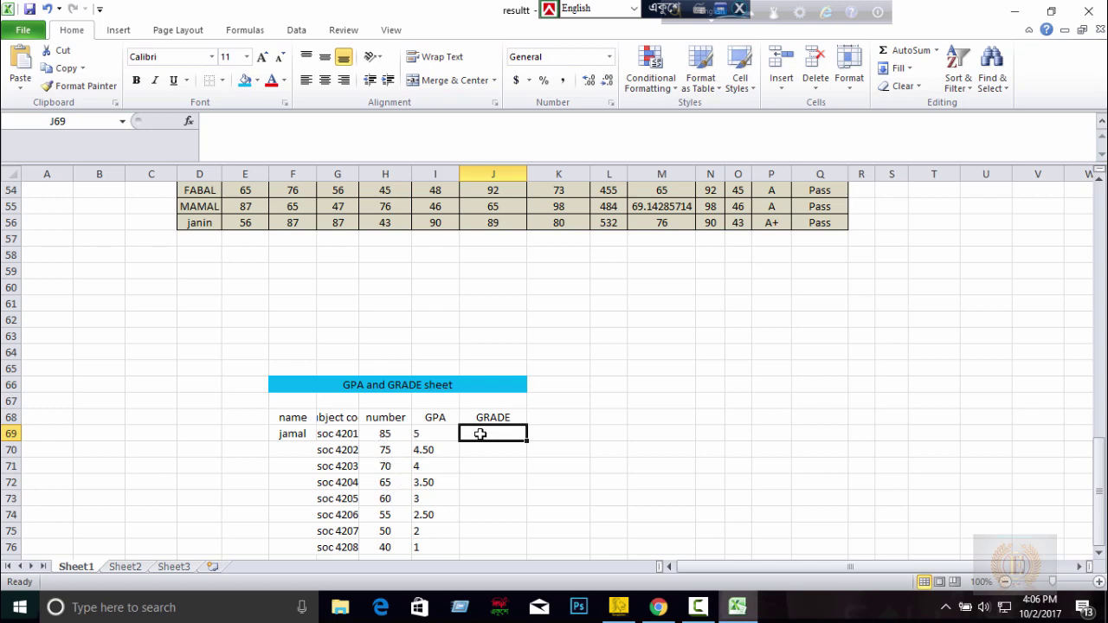
Begin J69's grade formula as =IF(H69>=80,"A+",IF(H69>=75
{"action": "type", "text": "="}
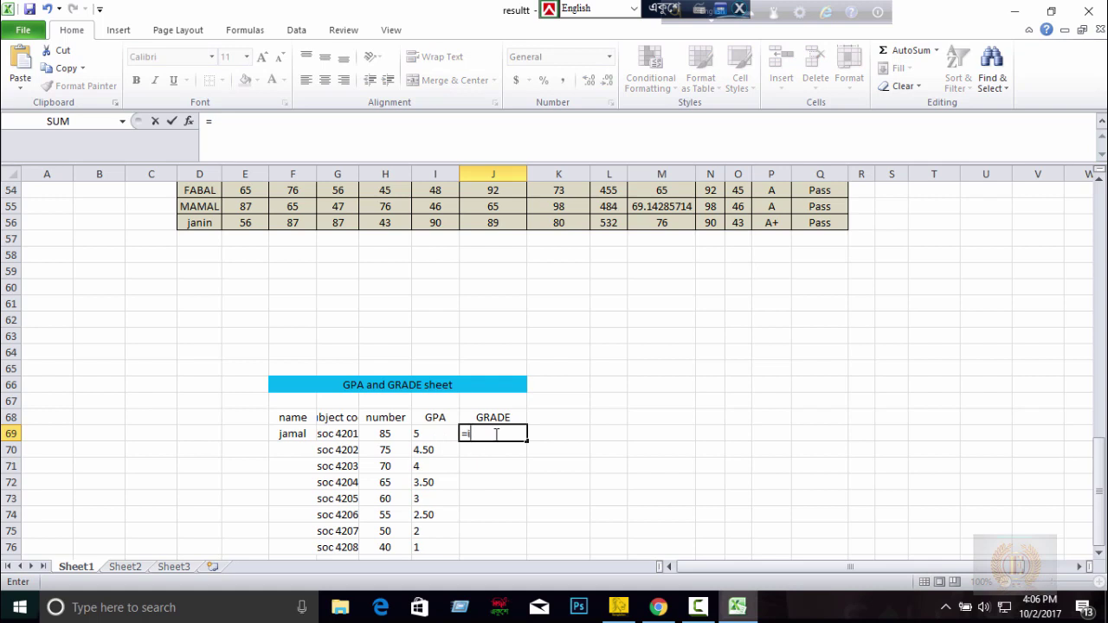
{"action": "type", "text": "if"}
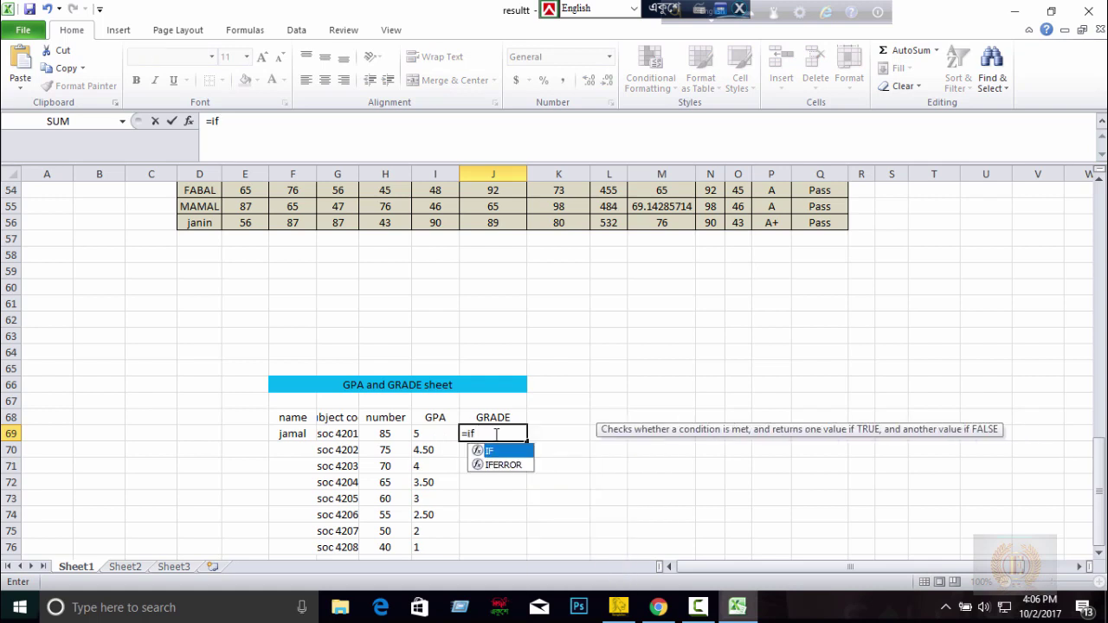
{"action": "type", "text": "("}
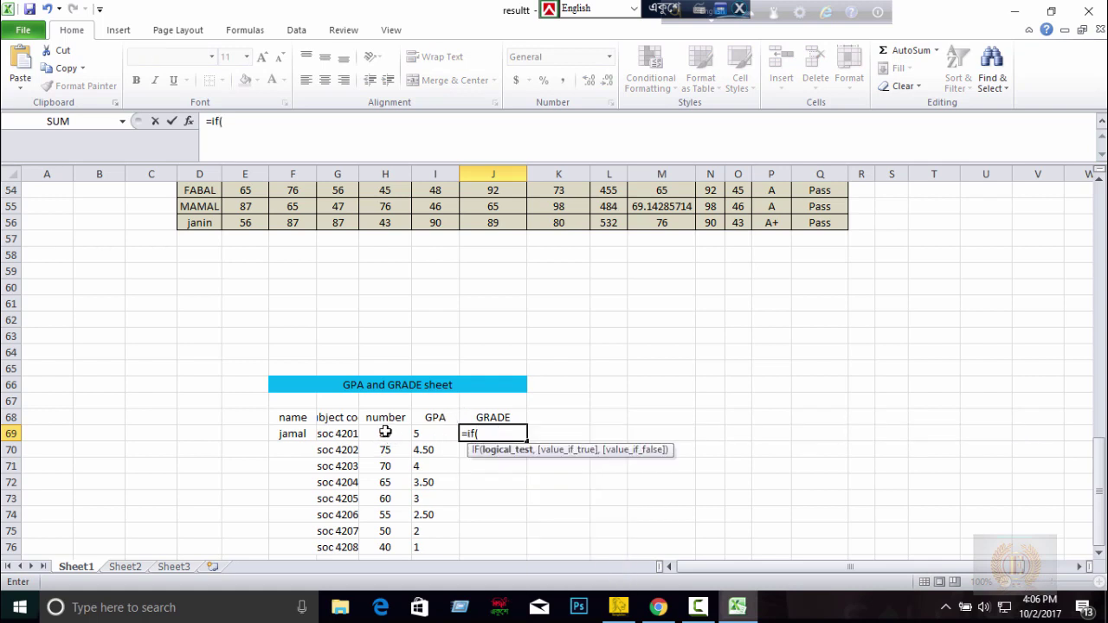
{"action": "left_click", "coordinate": [385, 432]}
{"action": "type", "text": ">"}
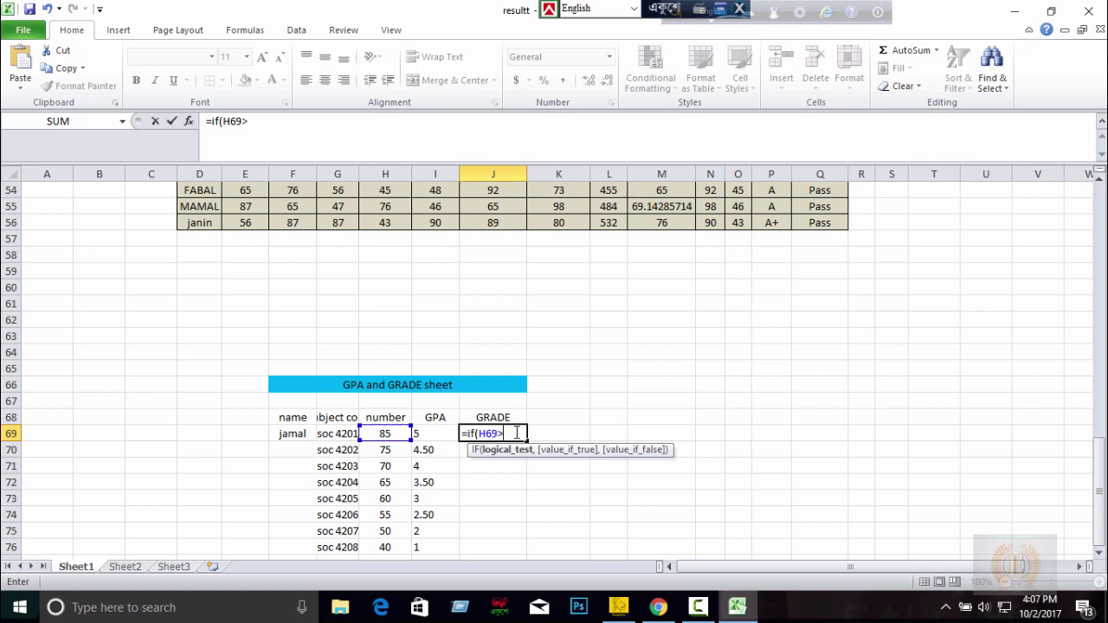
{"action": "type", "text": "="}
{"action": "type", "text": "80"}
{"action": "type", "text": ","}
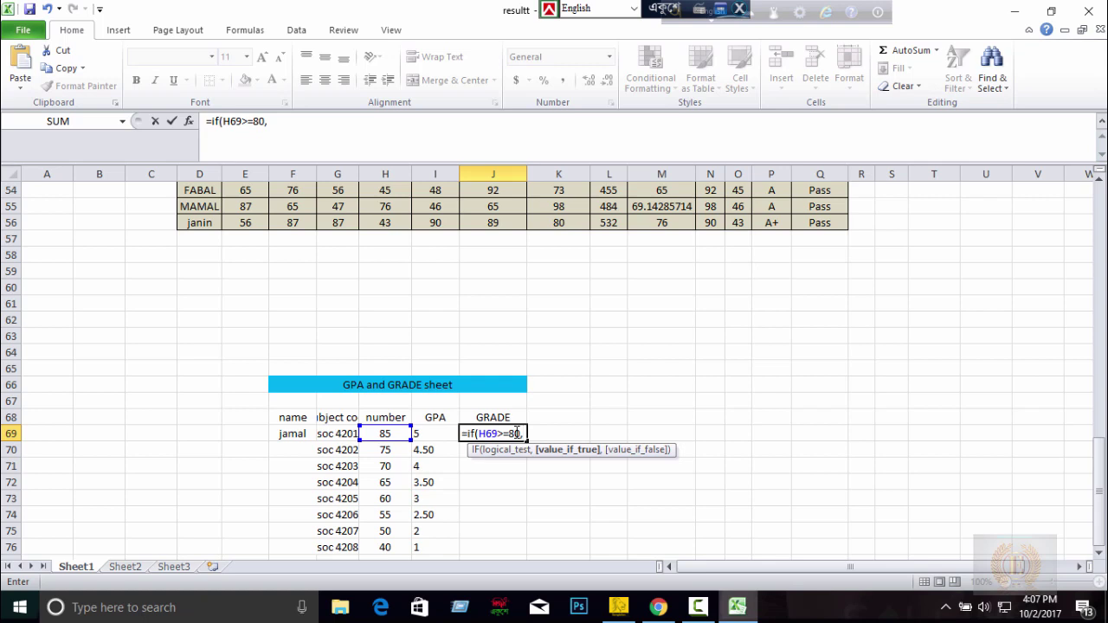
{"action": "type", "text": "\""}
{"action": "type", "text": "A"}
{"action": "type", "text": "+\""}
{"action": "type", "text": ",i"}
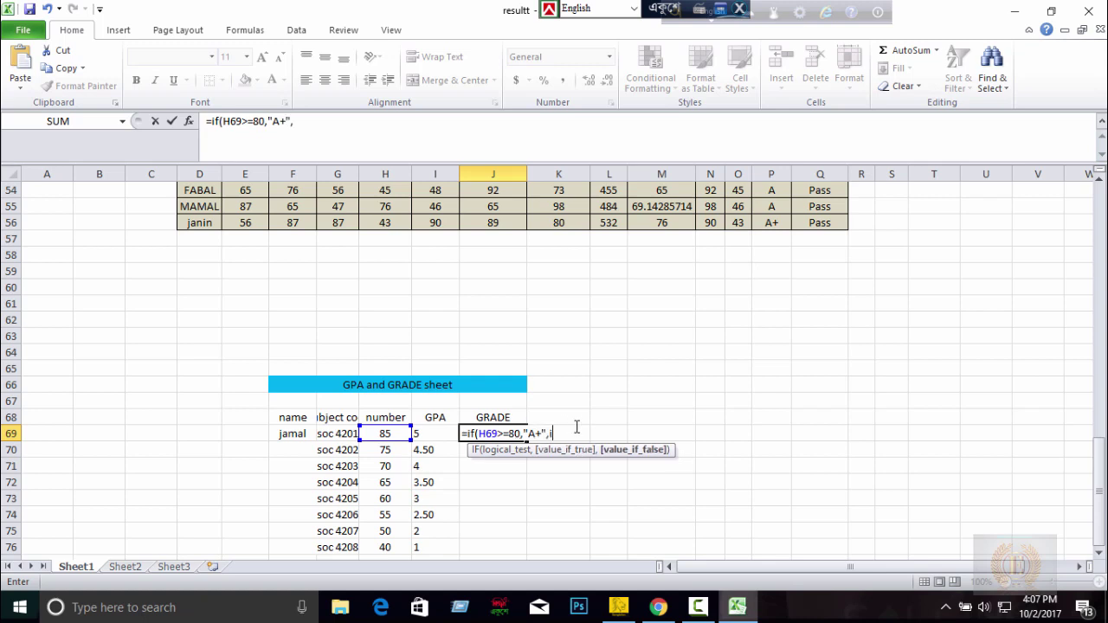
{"action": "type", "text": "f("}
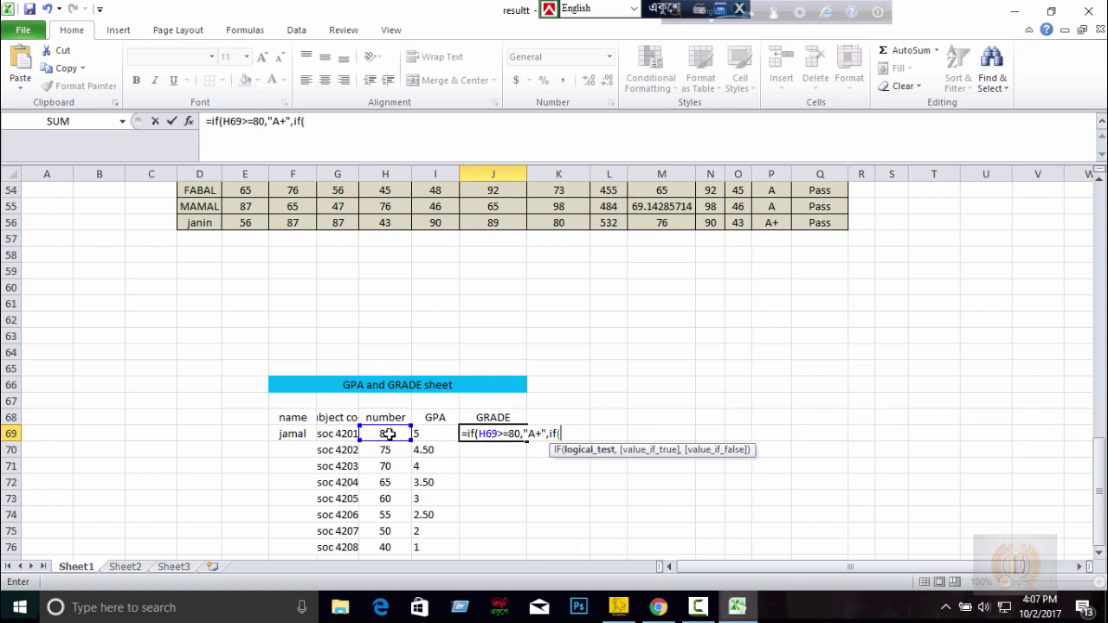
{"action": "left_click", "coordinate": [387, 434]}
{"action": "type", "text": ">="}
{"action": "type", "text": "75"}
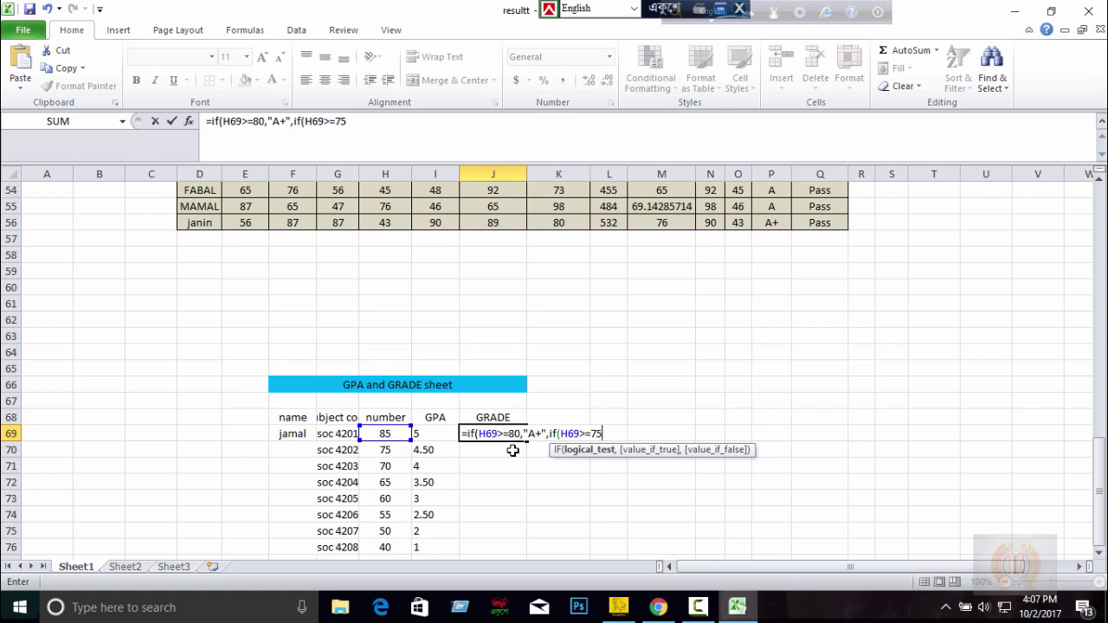
Return "A" for scores of 75 or more and add an H69>=70 test returning "A-"
{"action": "type", "text": ","}
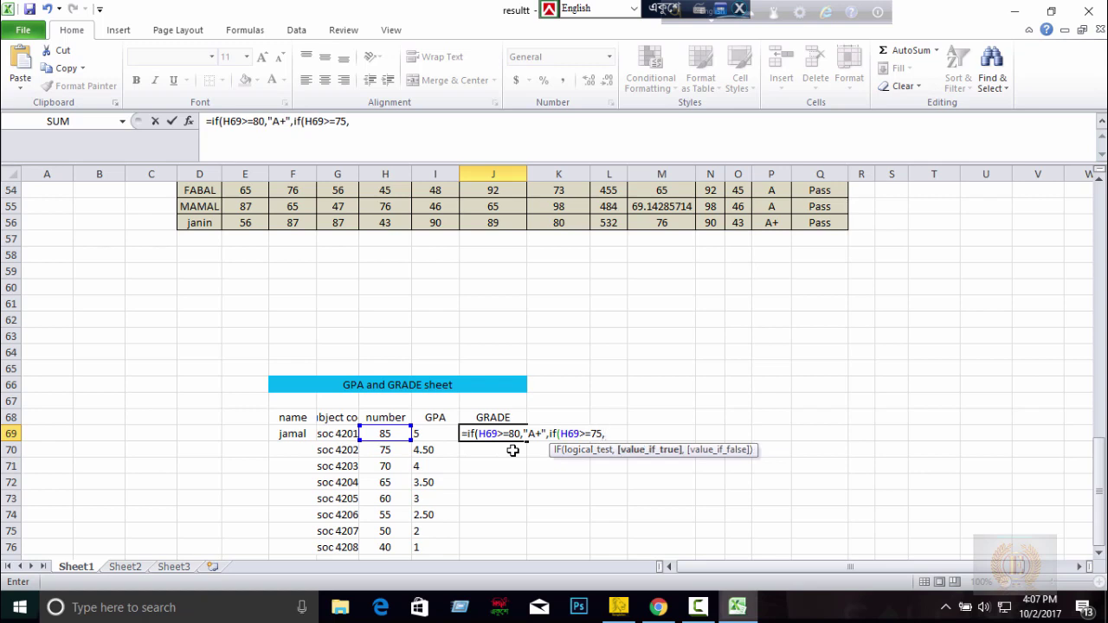
{"action": "type", "text": ":"}
{"action": "key", "text": "BackSpace"}
{"action": "type", "text": "\""}
{"action": "type", "text": "4."}
{"action": "type", "text": "5"}
{"action": "key", "text": "BackSpace"}
{"action": "key", "text": "BackSpace"}
{"action": "key", "text": "BackSpace"}
{"action": "type", "text": "A"}
{"action": "type", "text": "\"A"}
{"action": "type", "text": ","}
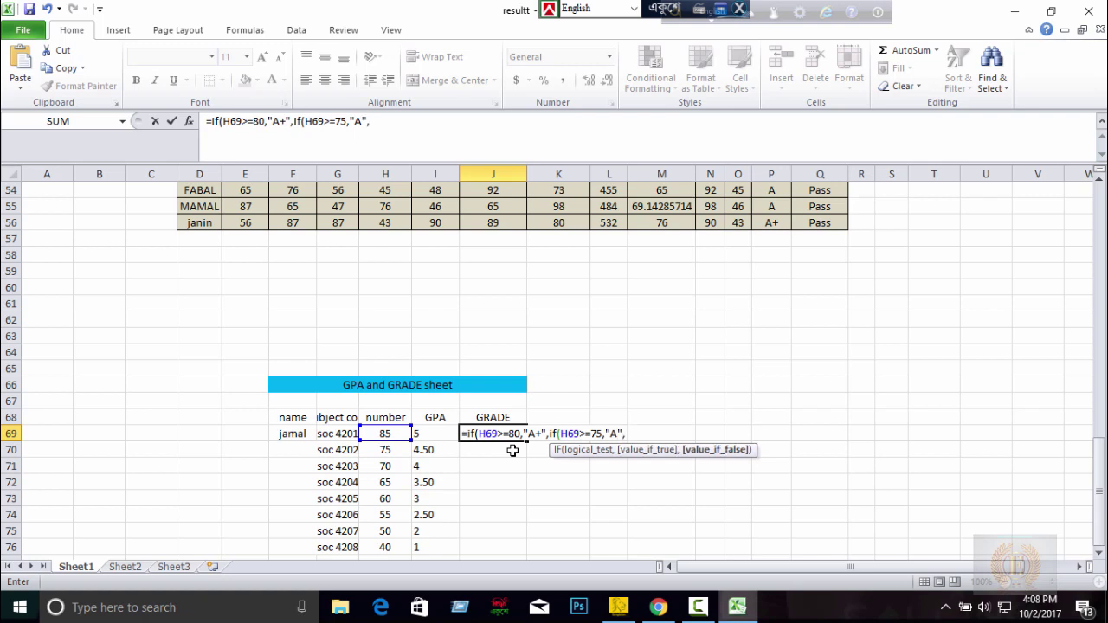
{"action": "type", "text": "i"}
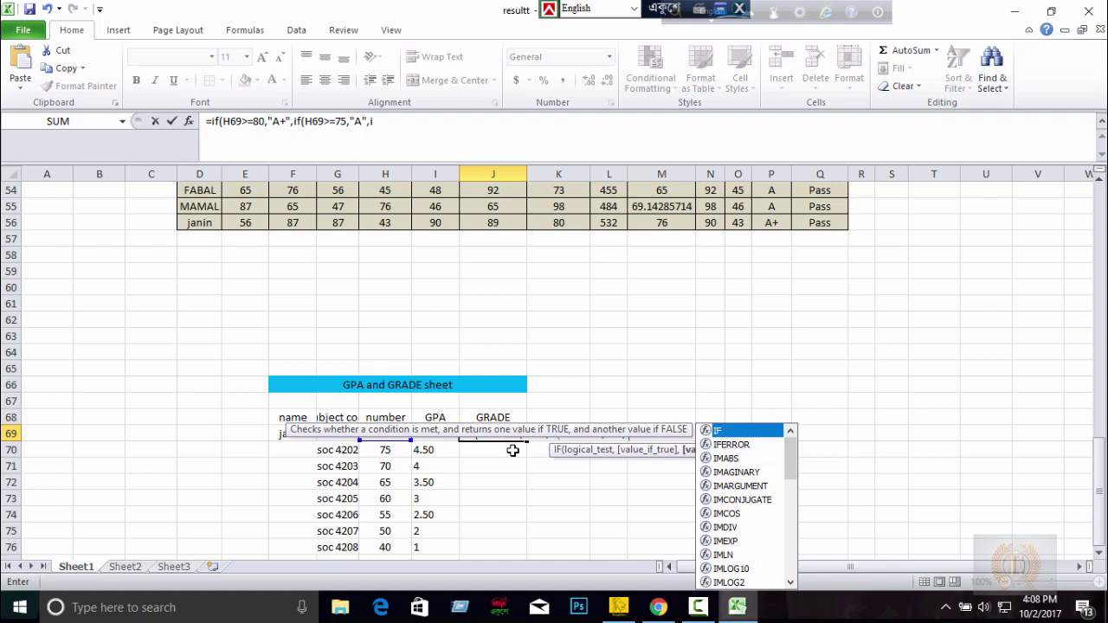
{"action": "key", "text": "BackSpace"}
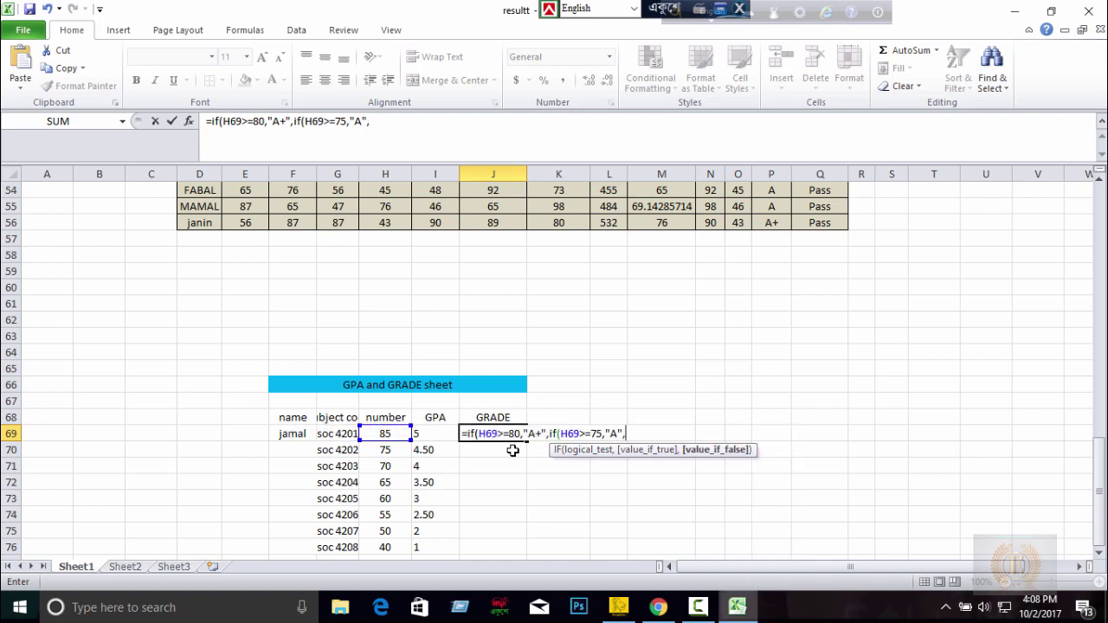
{"action": "type", "text": "i"}
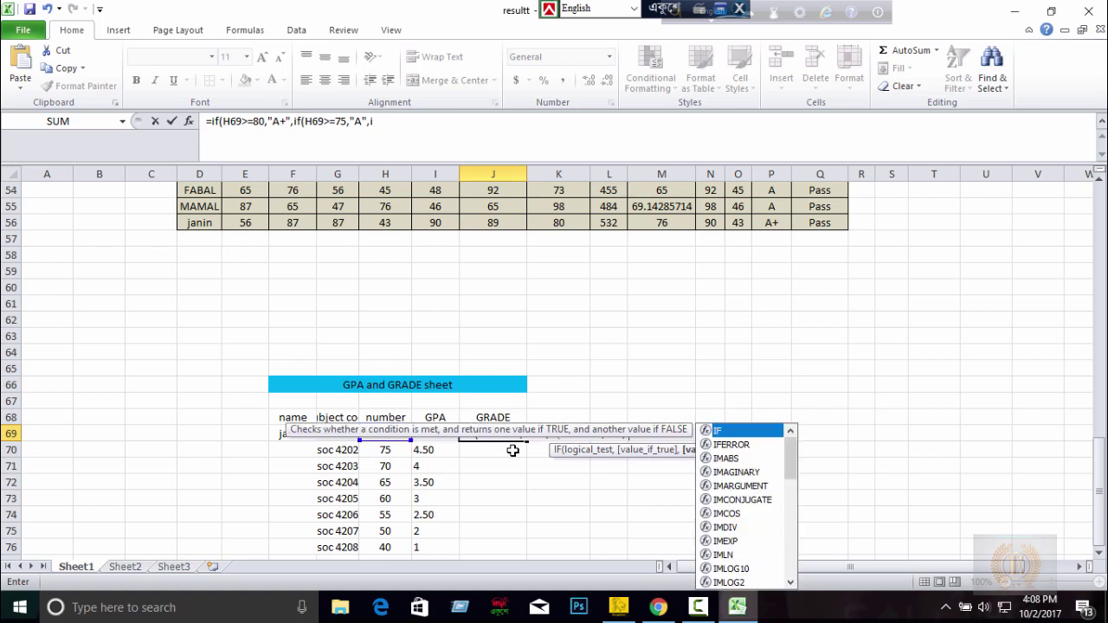
{"action": "type", "text": "f"}
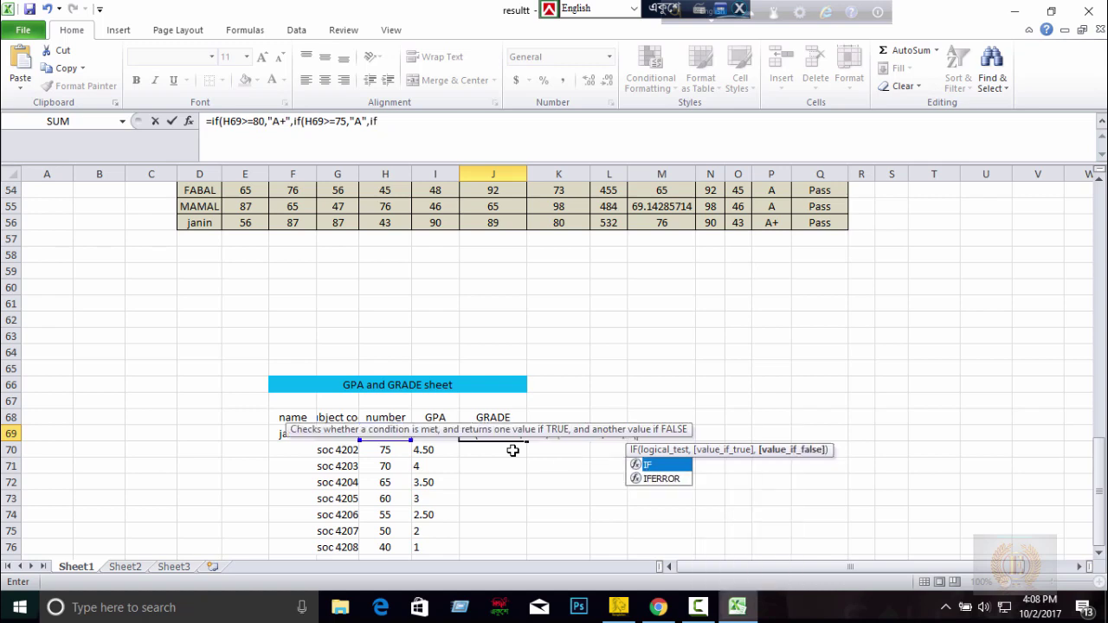
{"action": "type", "text": "("}
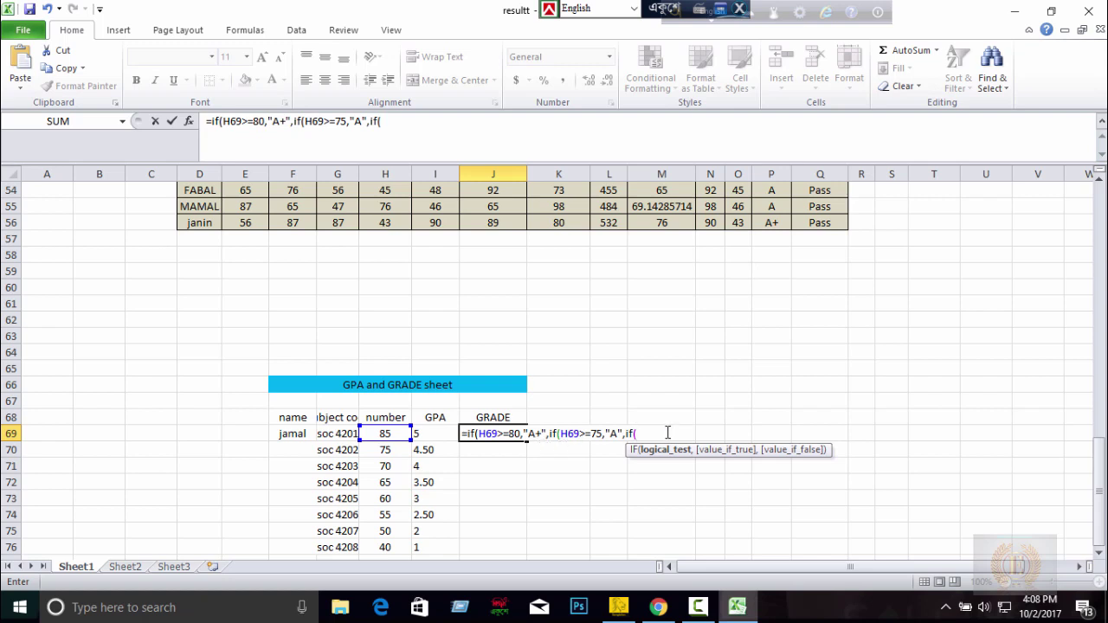
{"action": "left_click", "coordinate": [387, 433]}
{"action": "type", "text": ">"}
{"action": "type", "text": "="}
{"action": "type", "text": "70,"}
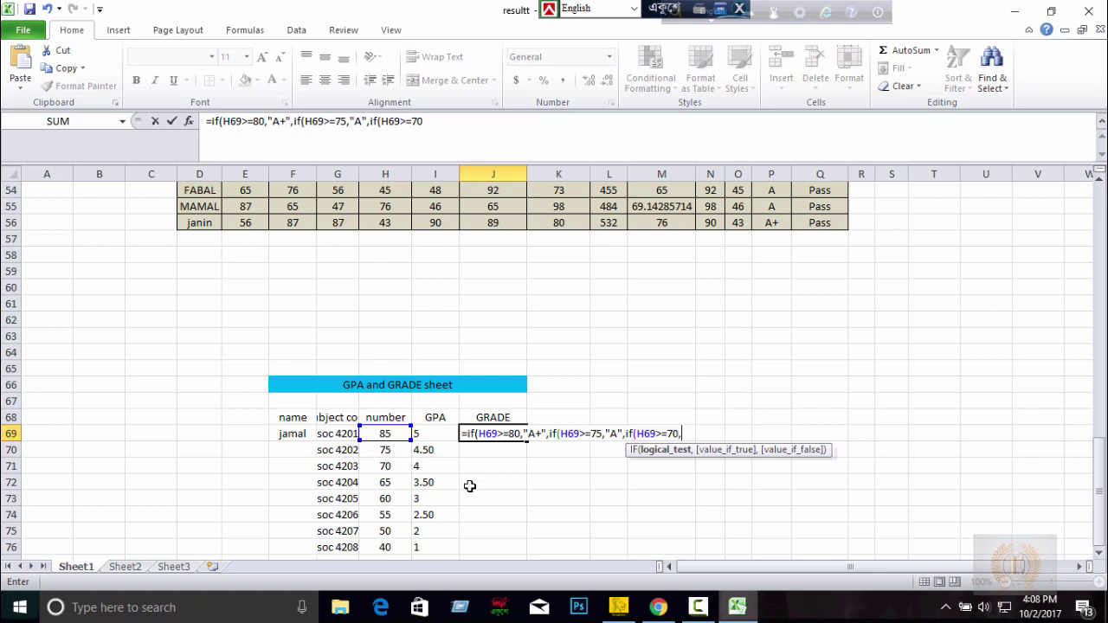
{"action": "type", "text": "\""}
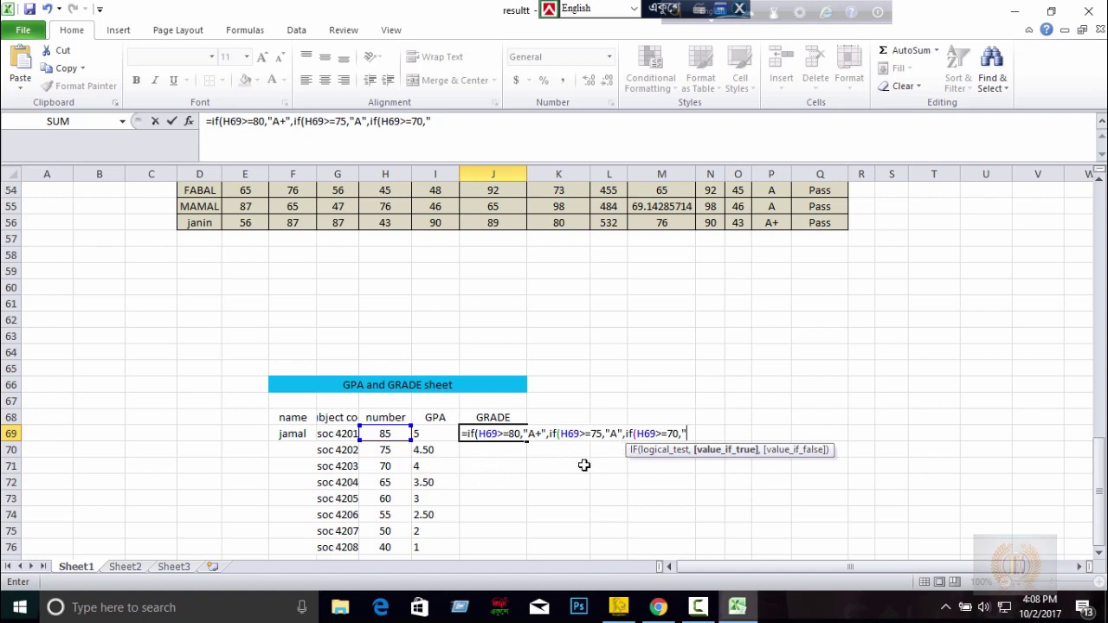
{"action": "type", "text": "A"}
{"action": "type", "text": "-\""}
{"action": "type", "text": ","}
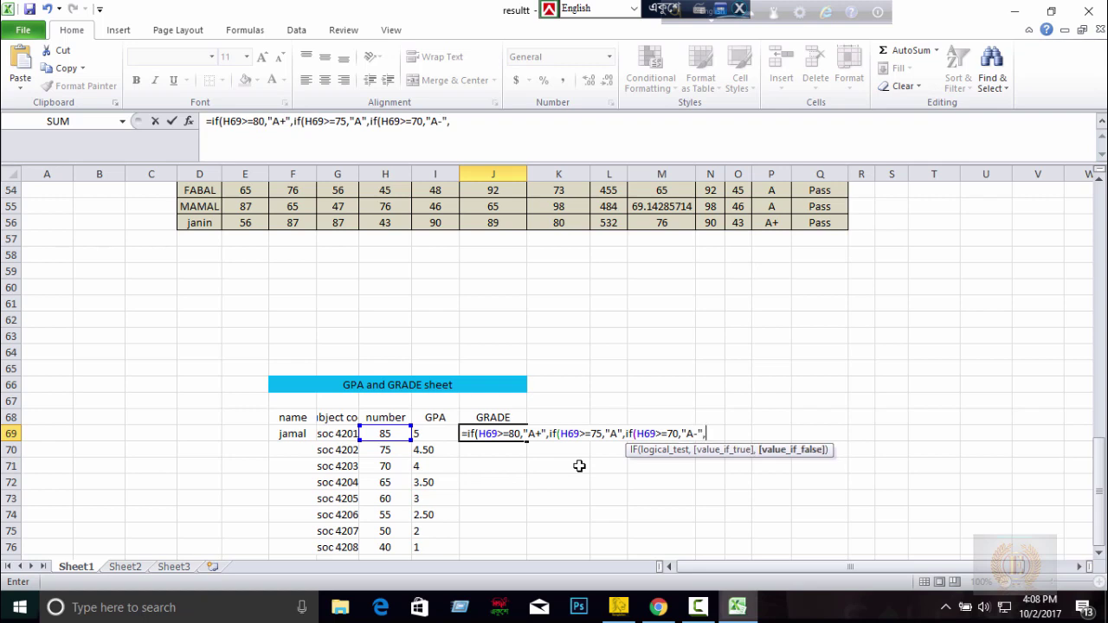
{"action": "type", "text": "if"}
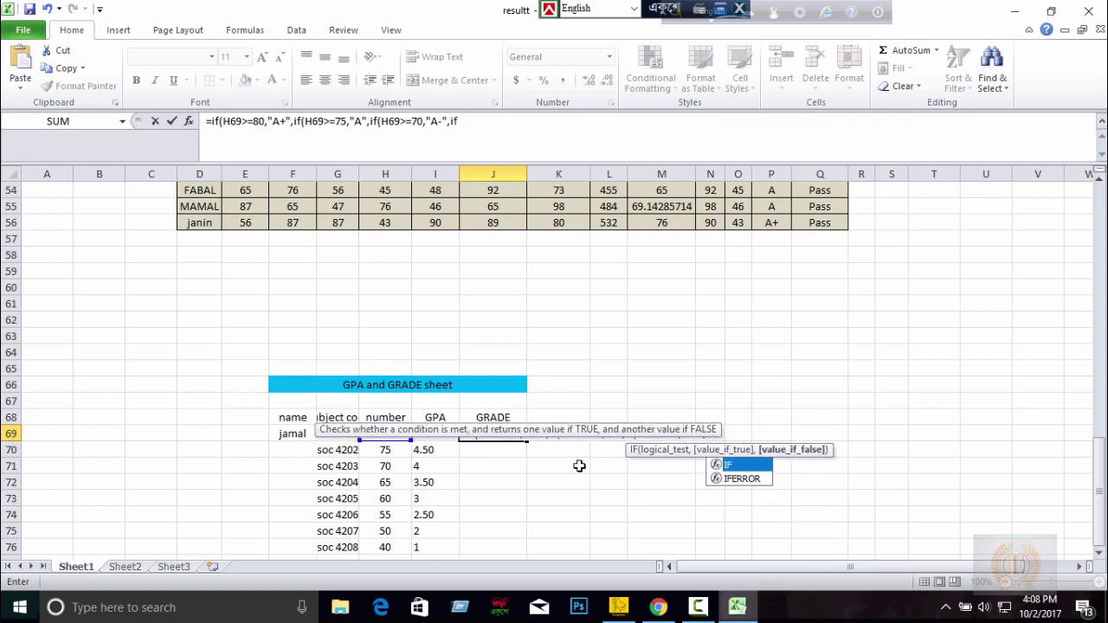
{"action": "type", "text": "("}
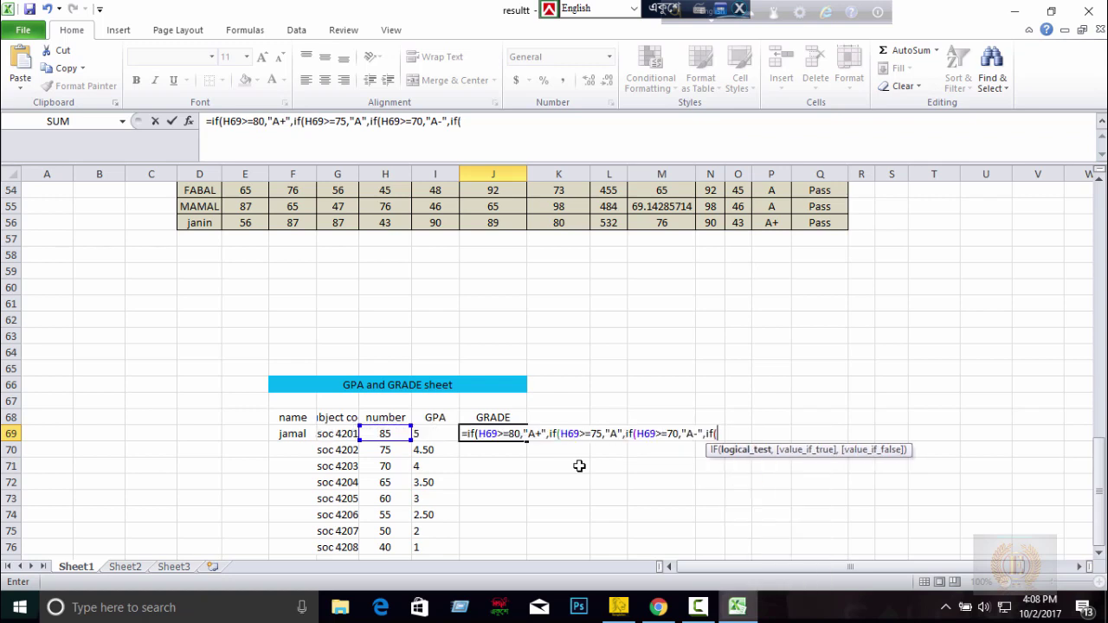
Add the H69>=65 test returning "B+" to J69's grade formula
{"action": "left_click", "coordinate": [396, 433]}
{"action": "type", "text": ">"}
{"action": "type", "text": "="}
{"action": "key", "text": "BackSpace"}
{"action": "type", "text": "="}
{"action": "type", "text": ","}
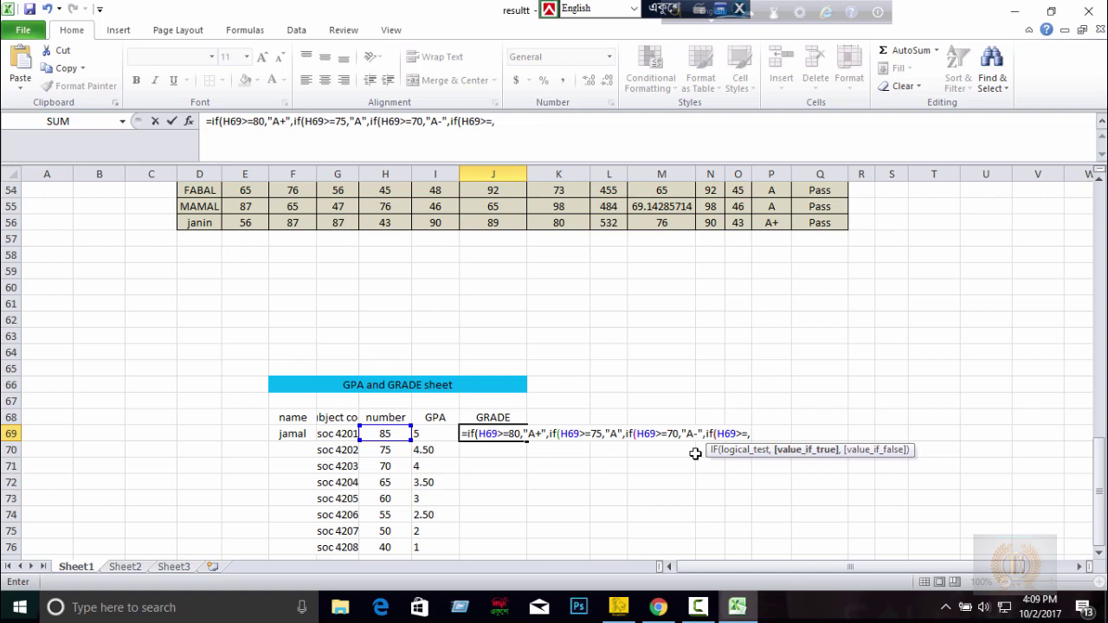
{"action": "key", "text": "BackSpace"}
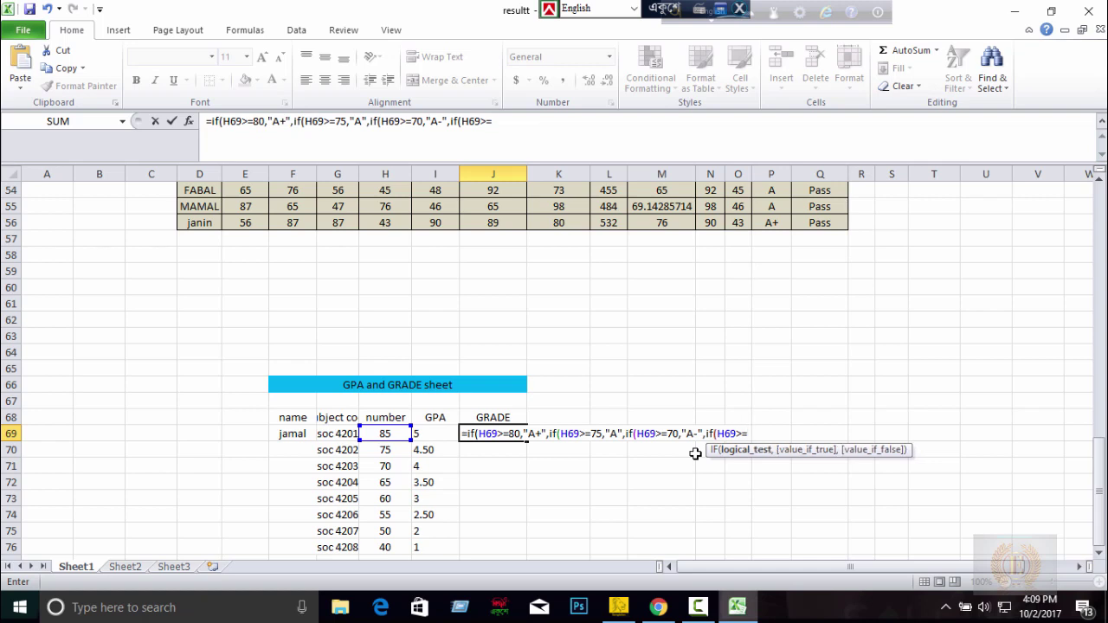
{"action": "type", "text": "65,"}
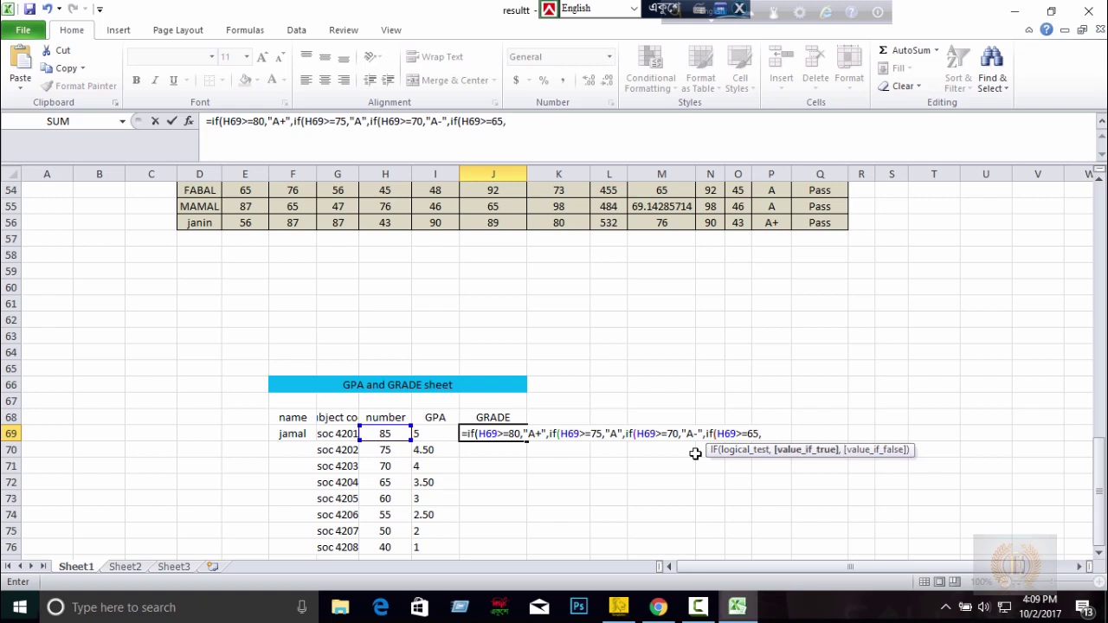
{"action": "type", "text": "\""}
{"action": "type", "text": "B"}
{"action": "type", "text": "+\""}
{"action": "type", "text": ",i"}
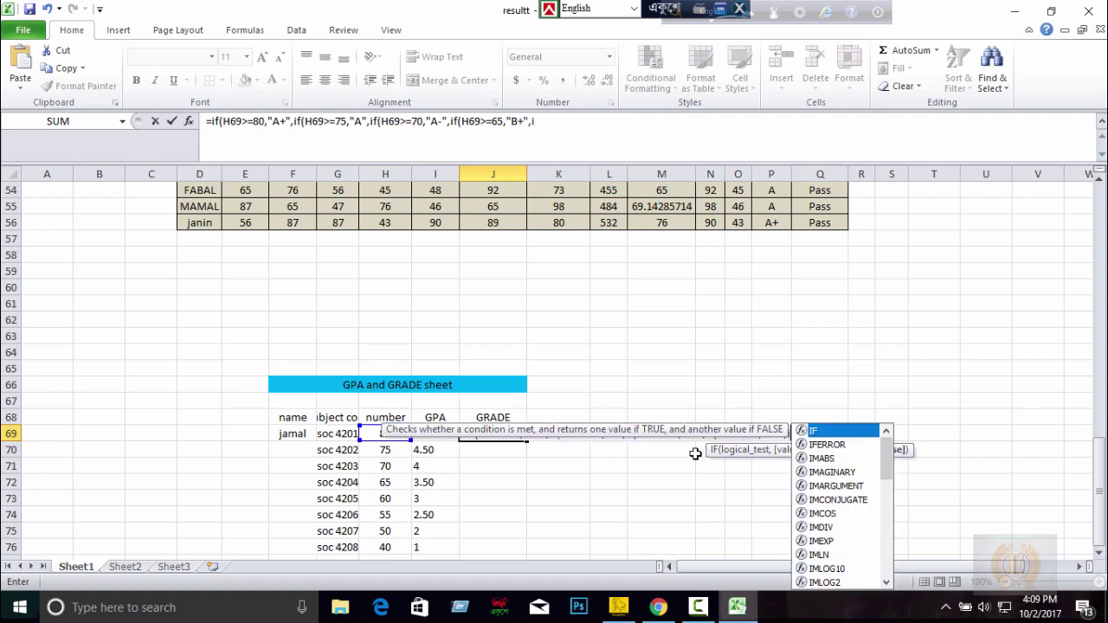
{"action": "type", "text": "g"}
{"action": "key", "text": "BackSpace"}
{"action": "key", "text": "BackSpace"}
{"action": "type", "text": "if"}
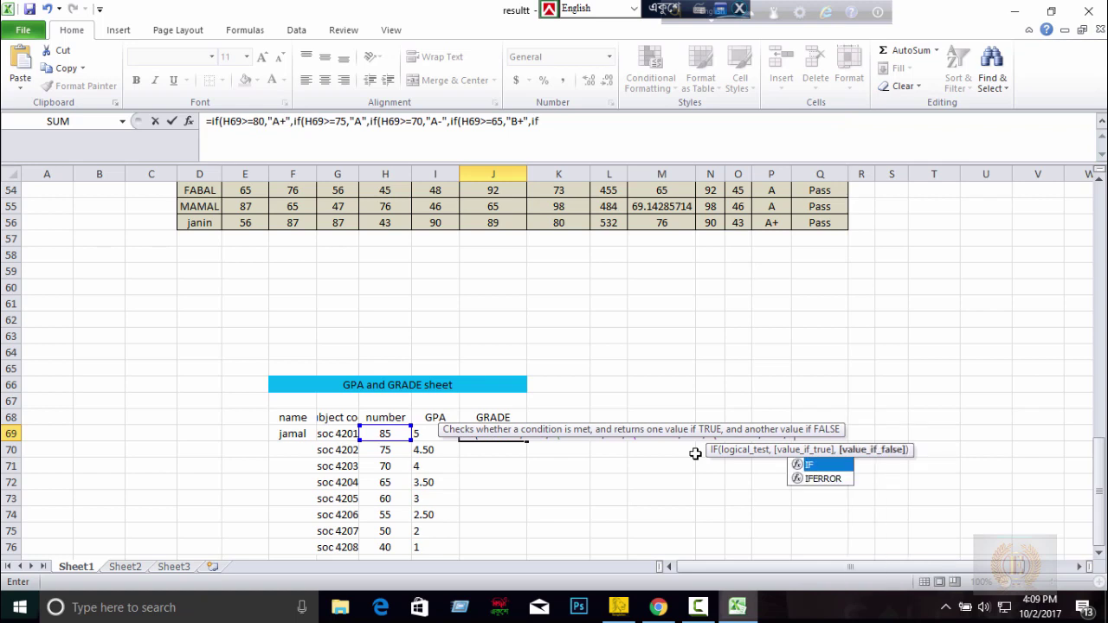
{"action": "type", "text": "("}
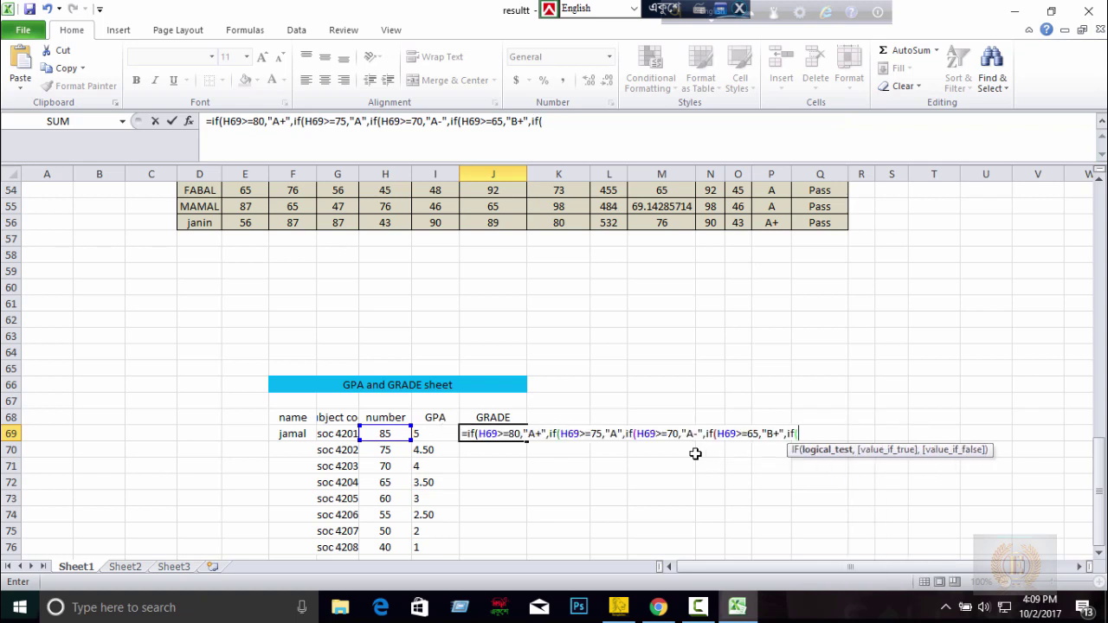
Add the H69>=60 test returning "B" and begin the next H69 comparison
{"action": "left_click", "coordinate": [385, 433]}
{"action": "type", "text": ">"}
{"action": "type", "text": "="}
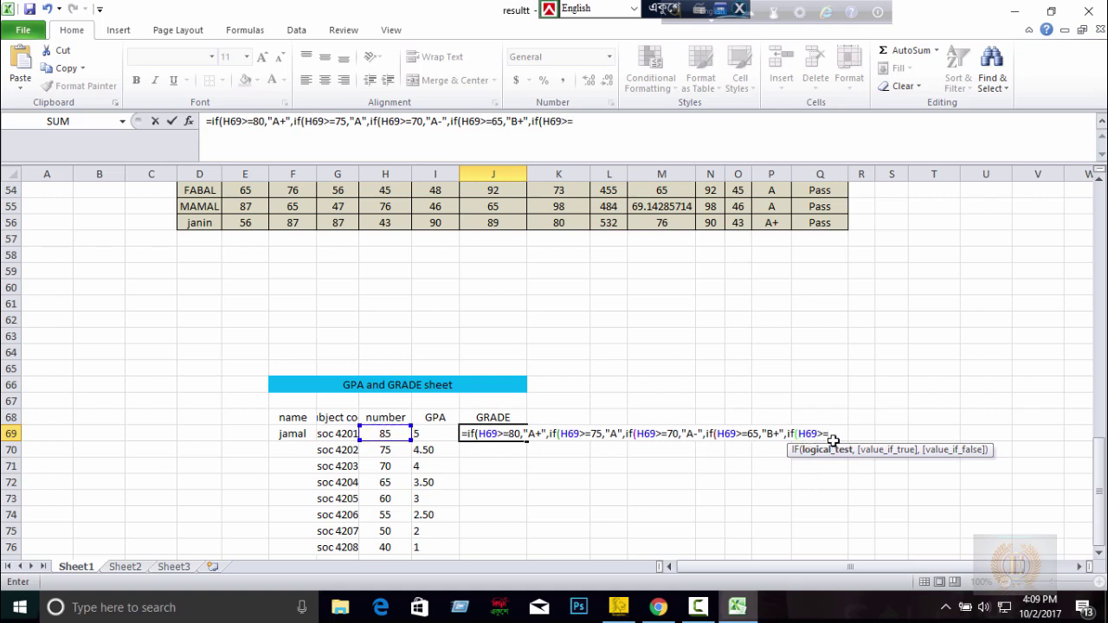
{"action": "type", "text": "^"}
{"action": "type", "text": "0"}
{"action": "type", "text": ","}
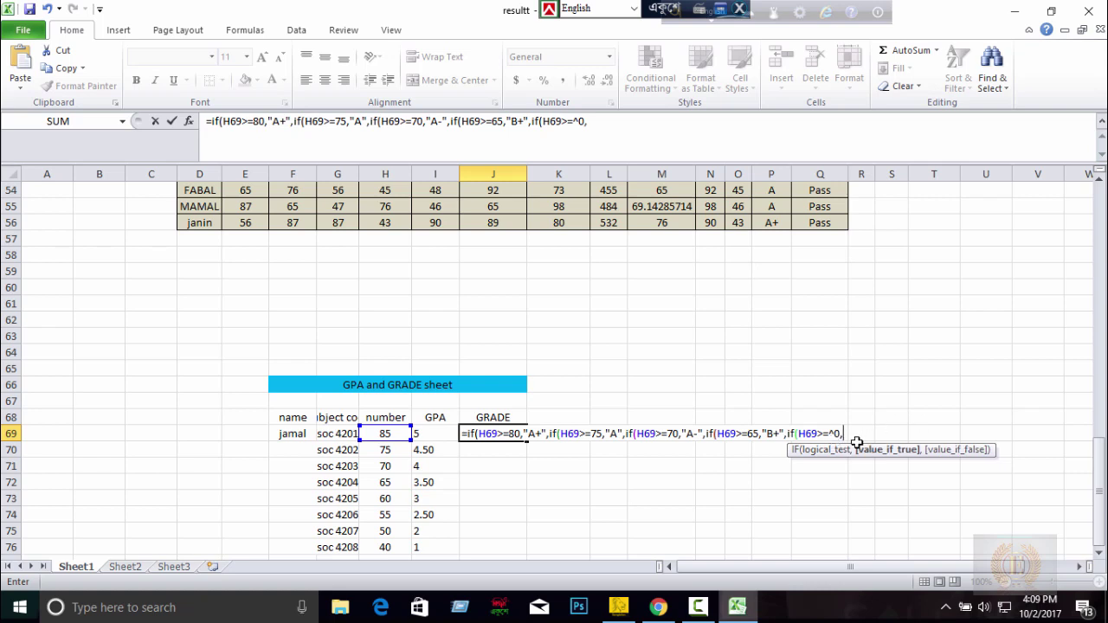
{"action": "key", "text": "BackSpace"}
{"action": "key", "text": "BackSpace"}
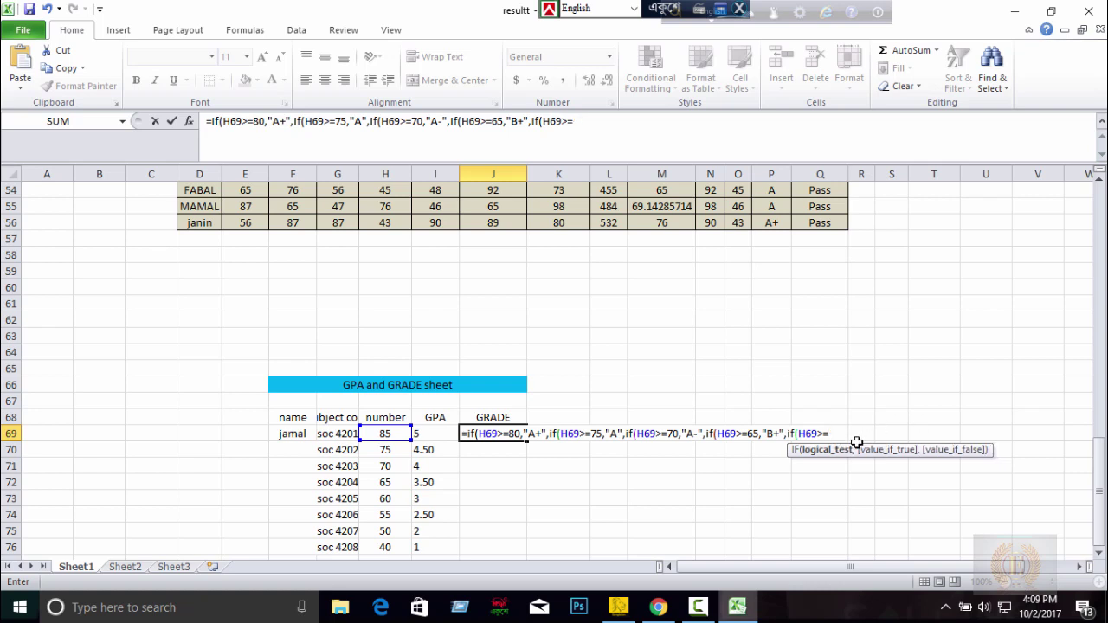
{"action": "type", "text": "60,\"B"}
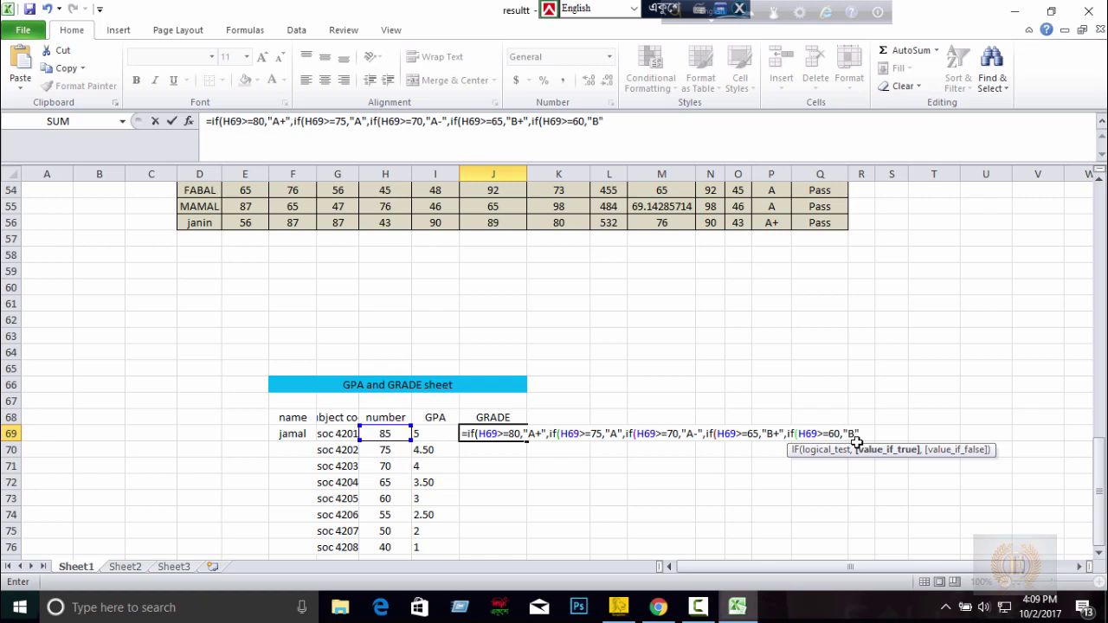
{"action": "type", "text": ",i"}
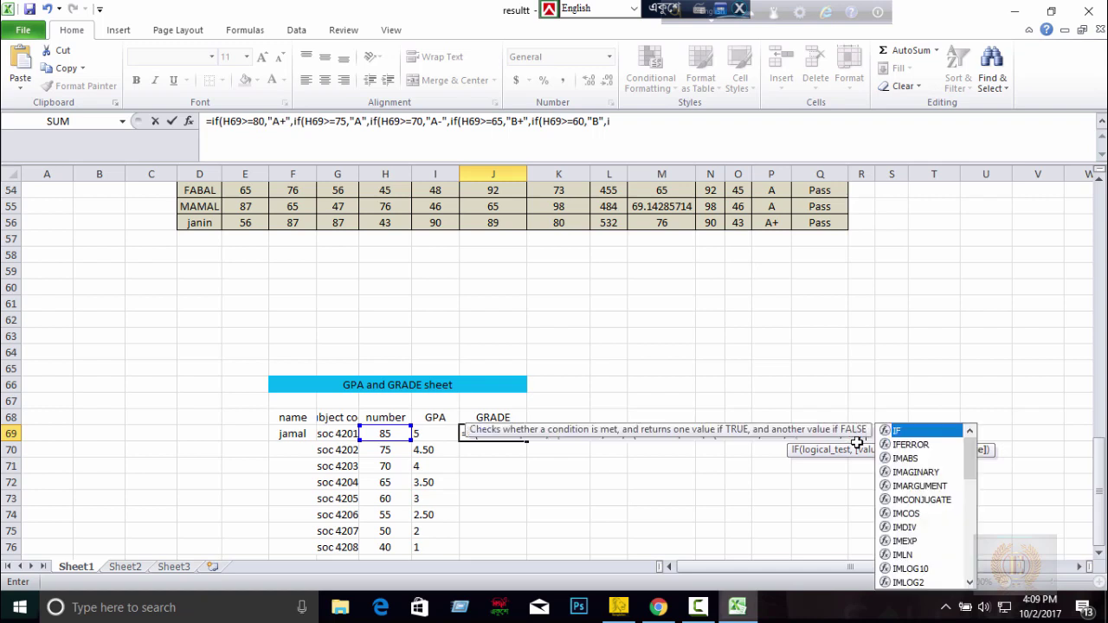
{"action": "type", "text": "f("}
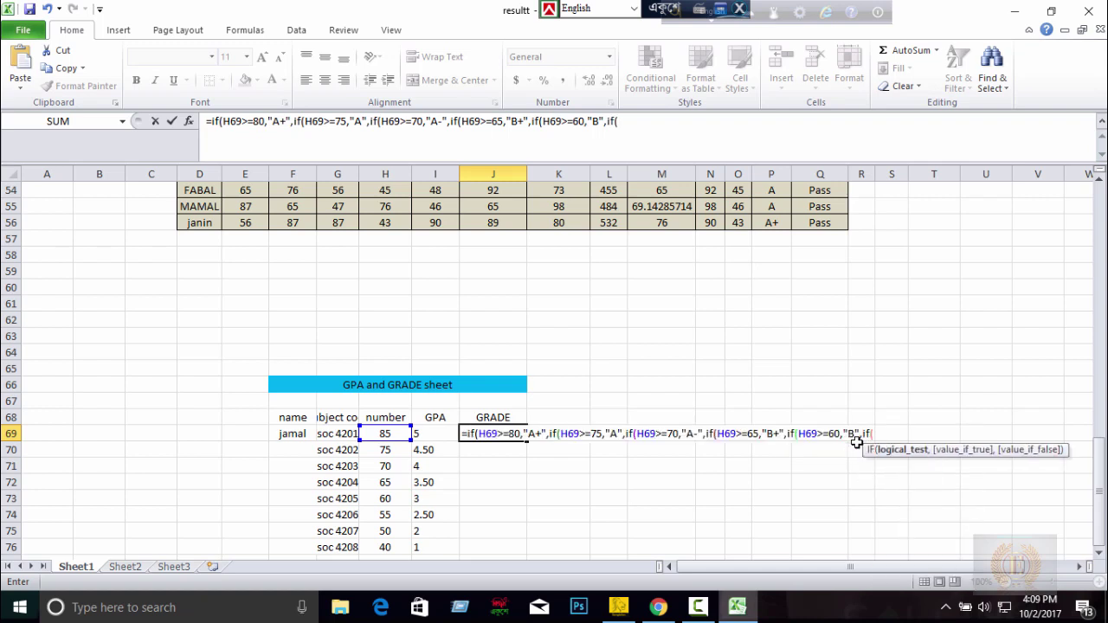
{"action": "left_click", "coordinate": [390, 437]}
{"action": "left_click", "coordinate": [389, 436]}
{"action": "type", "text": ">=7"}
{"action": "type", "text": "55"}
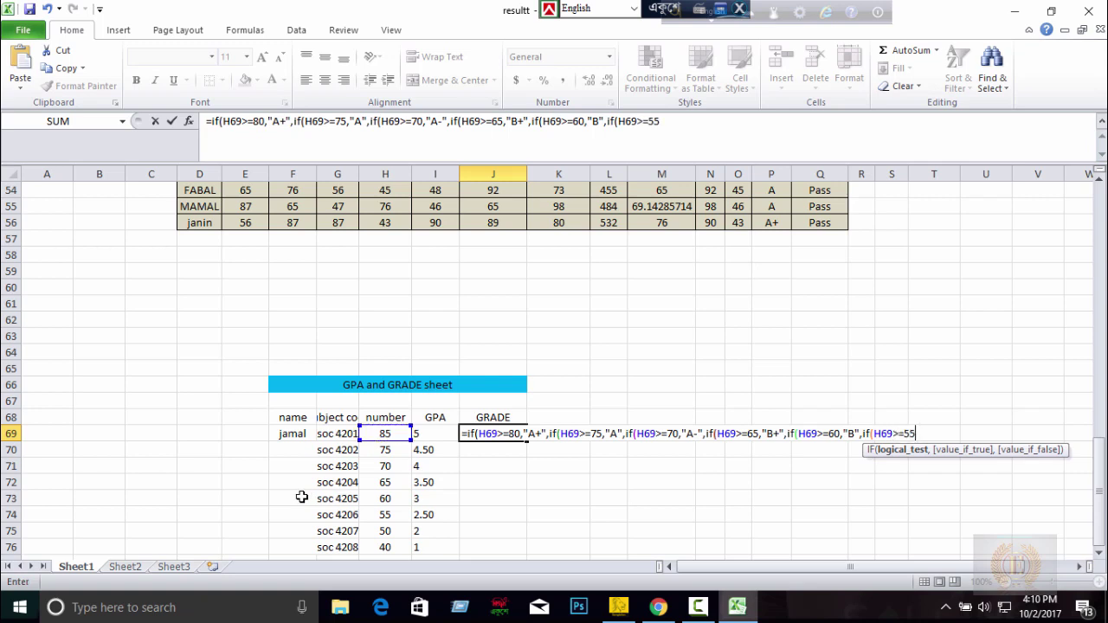
{"action": "type", "text": ",\"C"}
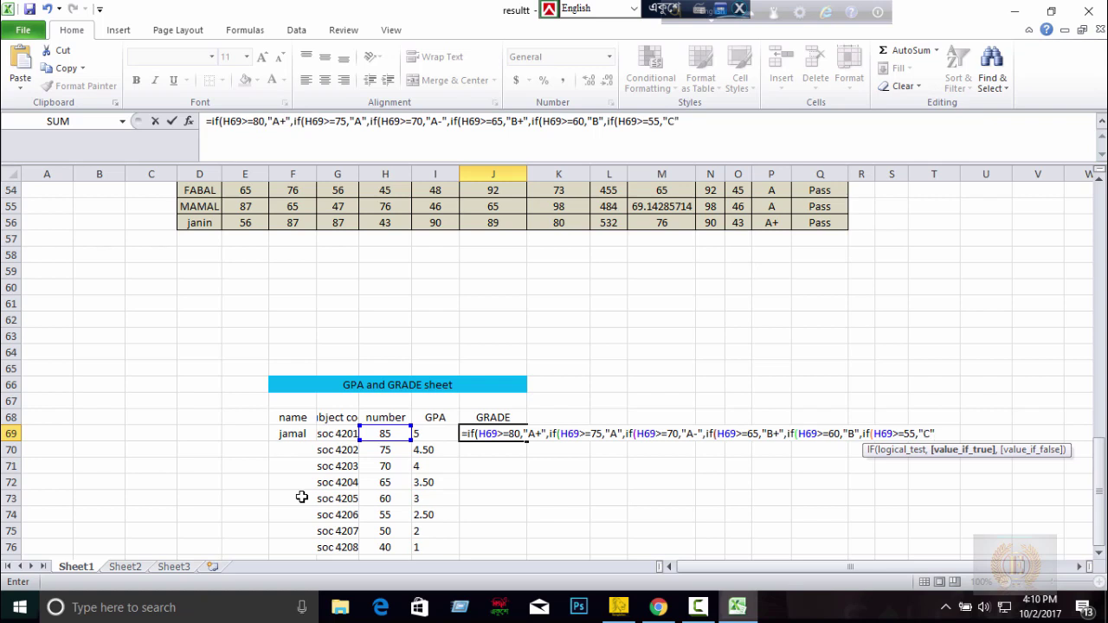
Finish J69 with H69<50 returning "F", close all IFs, and enter it to show A+
{"action": "type", "text": ",if"}
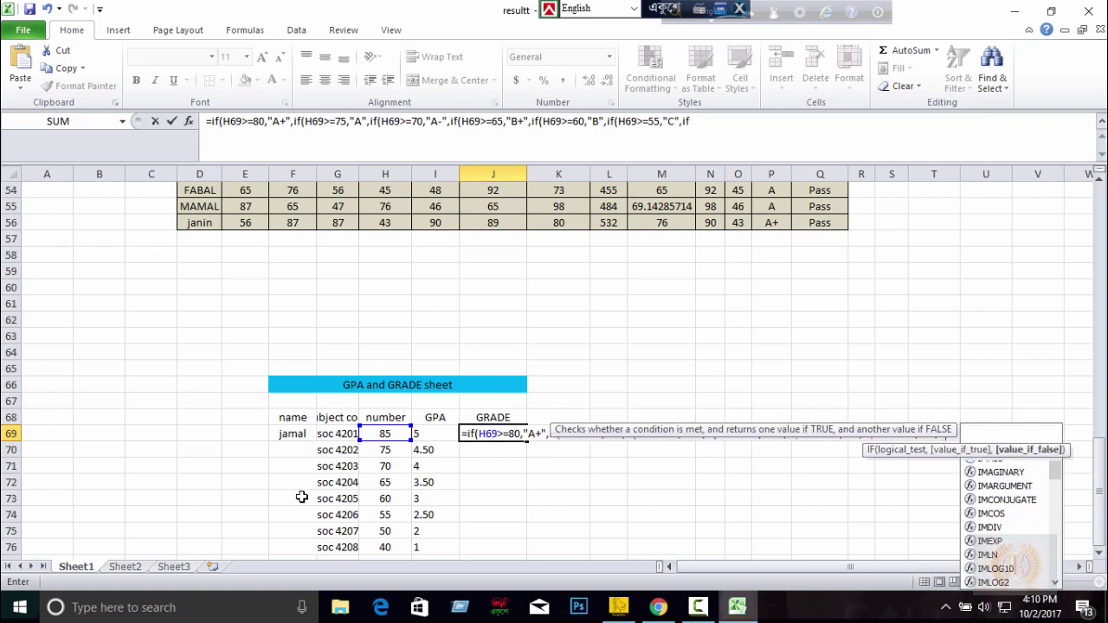
{"action": "type", "text": "("}
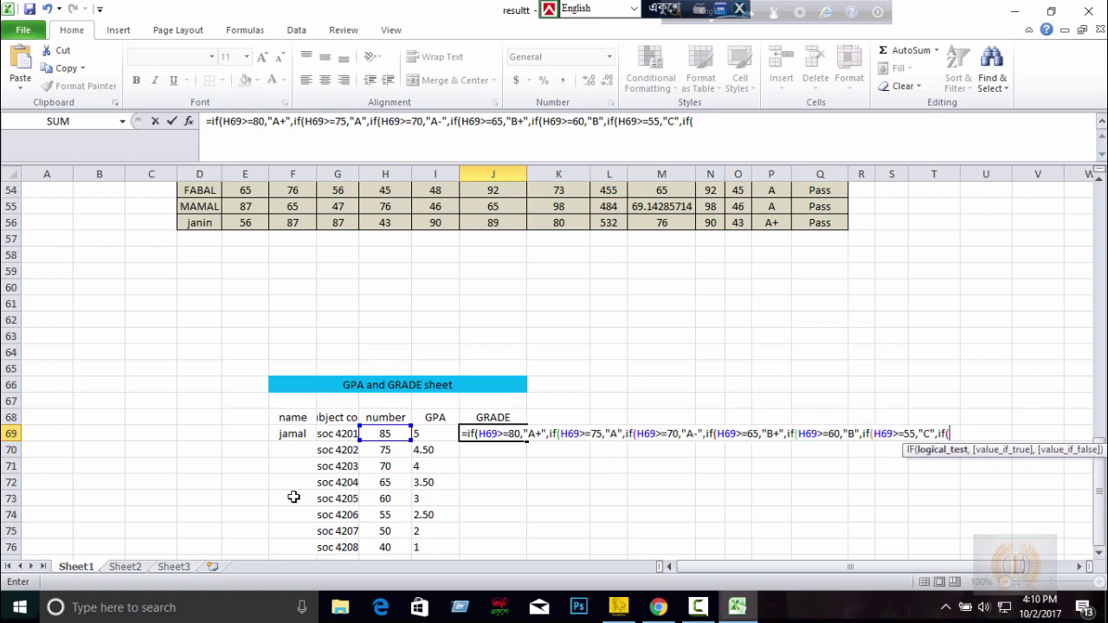
{"action": "left_click", "coordinate": [384, 433]}
{"action": "type", "text": "<50"}
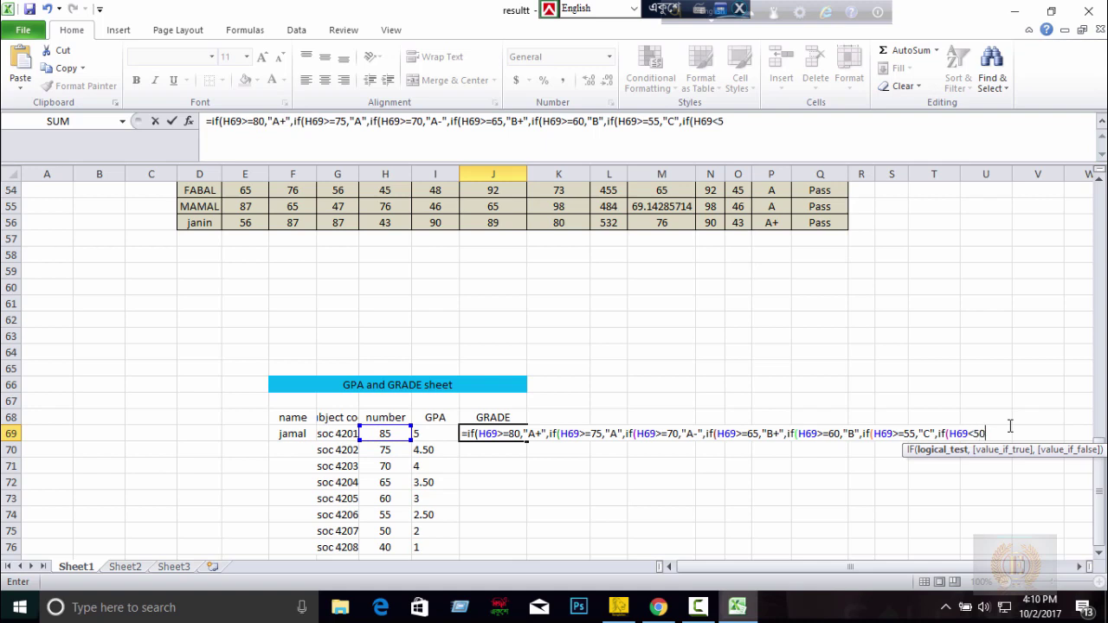
{"action": "type", "text": ",\"F"}
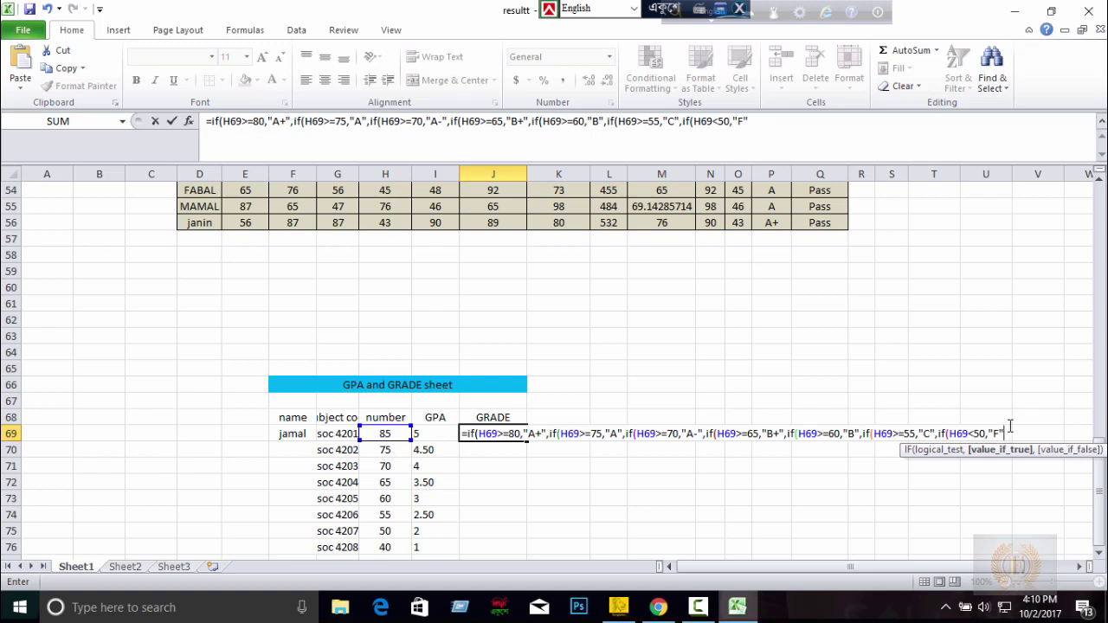
{"action": "type", "text": "))"}
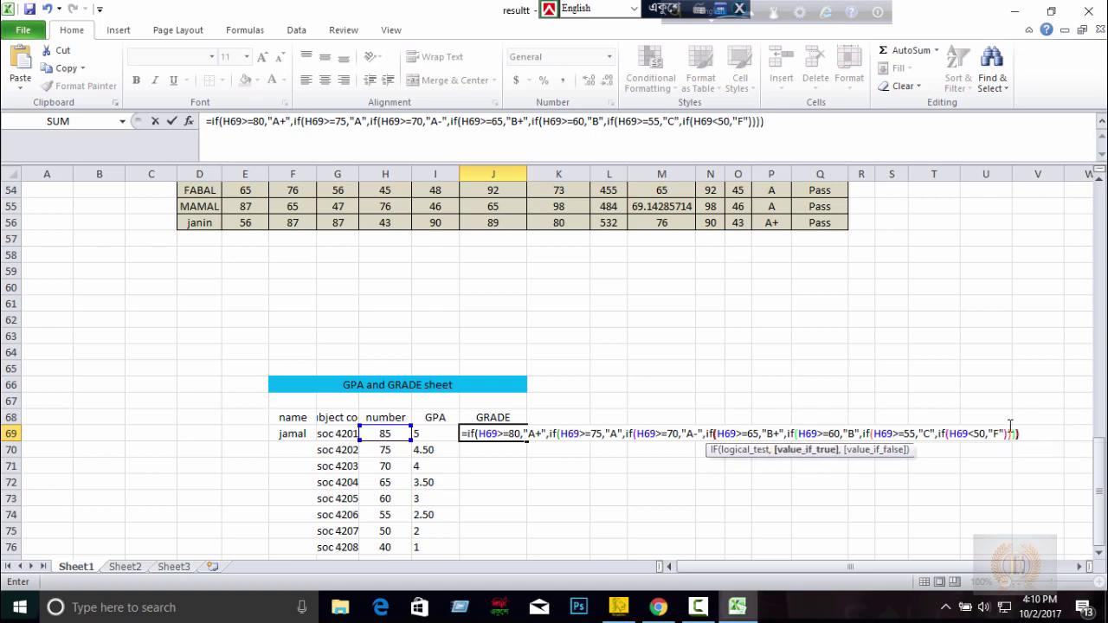
{"action": "type", "text": ")))"}
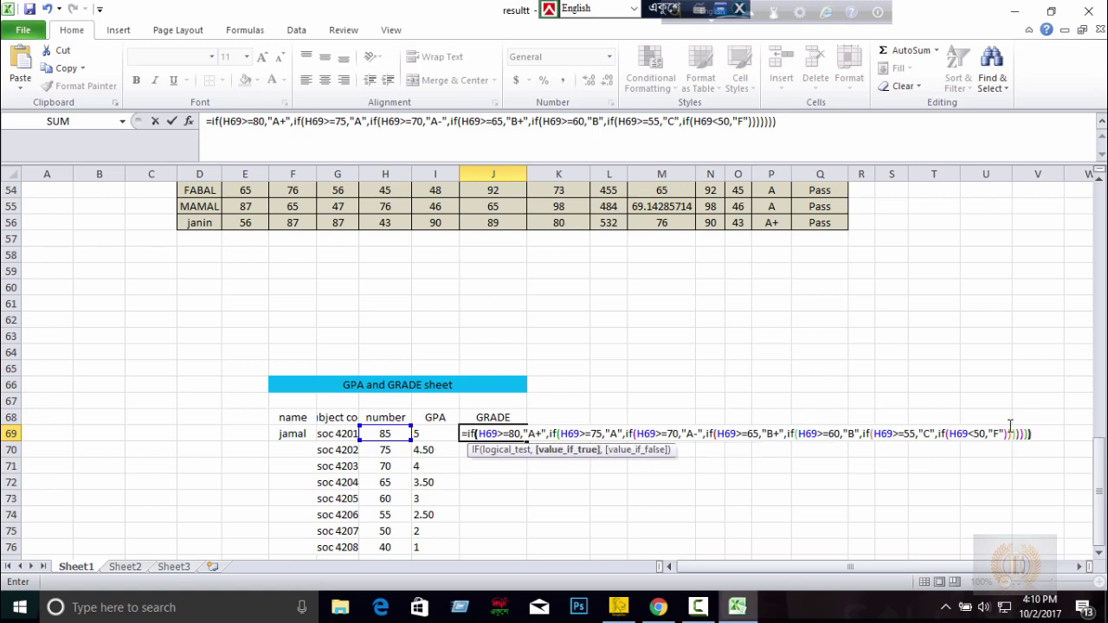
{"action": "type", "text": ")"}
{"action": "key", "text": "Return"}
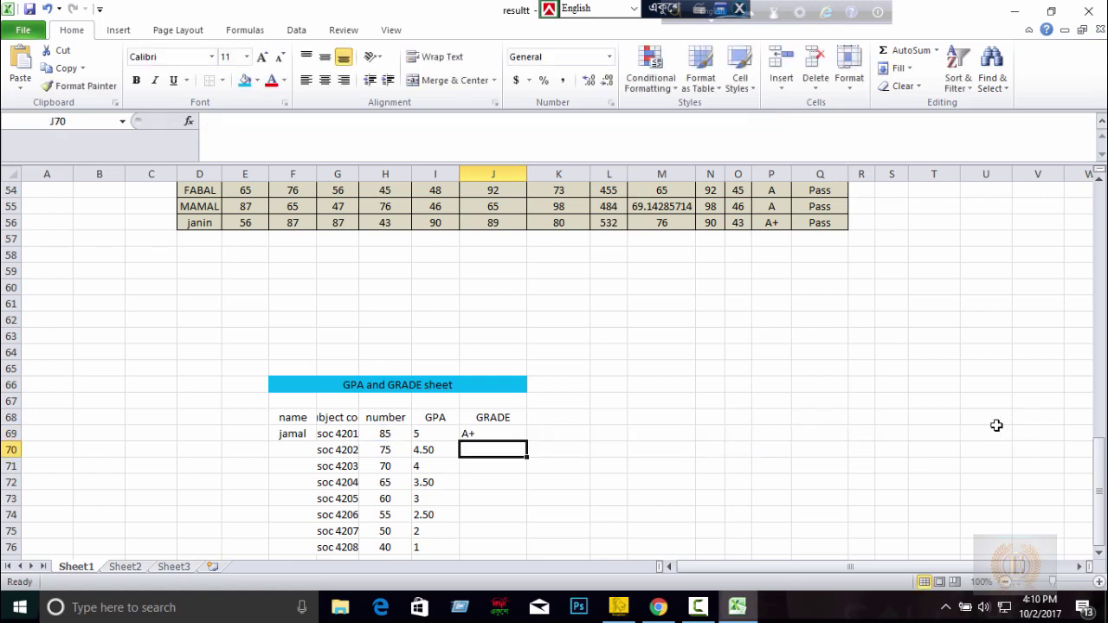
Fill the grade formula down J69:J76, then inspect J75's FALSE result and J74's formula
{"action": "left_click", "coordinate": [494, 430]}
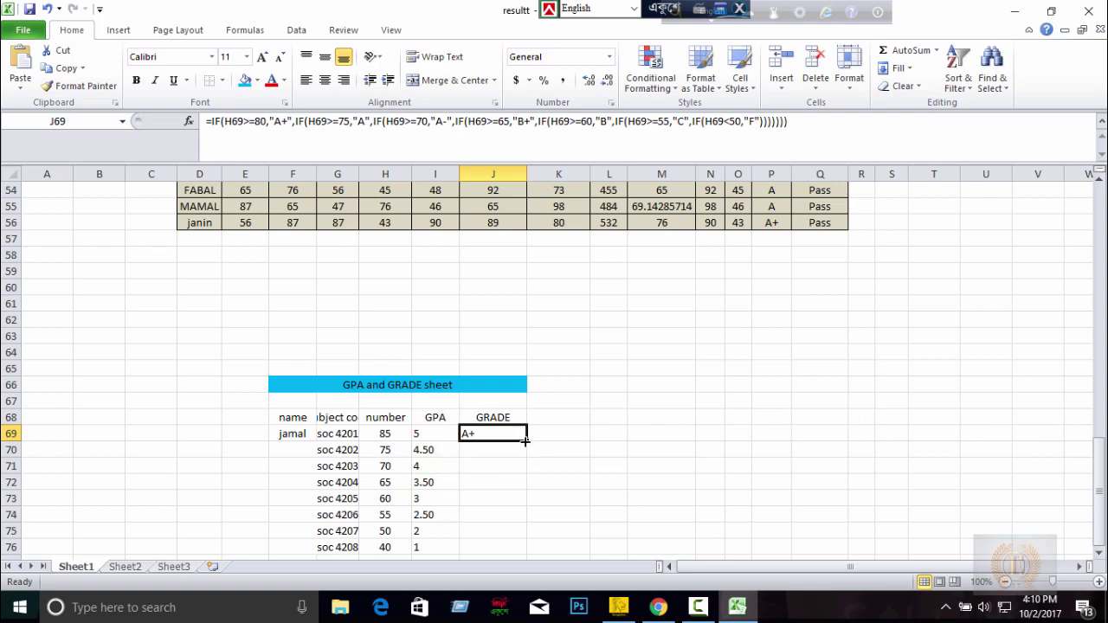
{"action": "left_click_drag", "start_coordinate": [525, 440], "coordinate": [525, 550]}
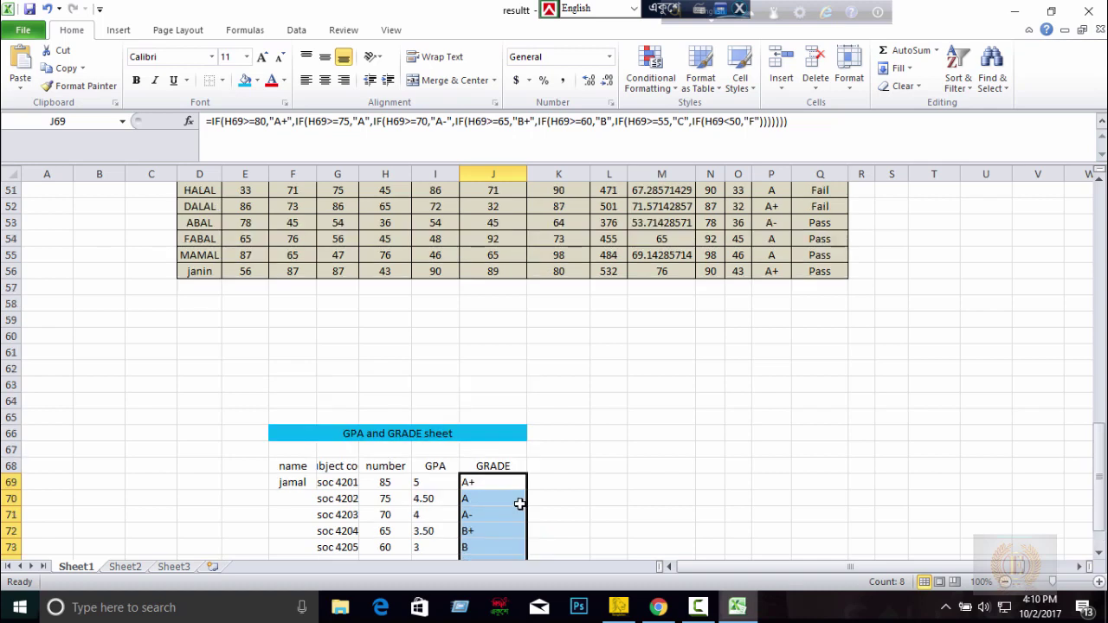
{"action": "scroll", "coordinate": [511, 505], "scroll_direction": "down", "scroll_amount": 2}
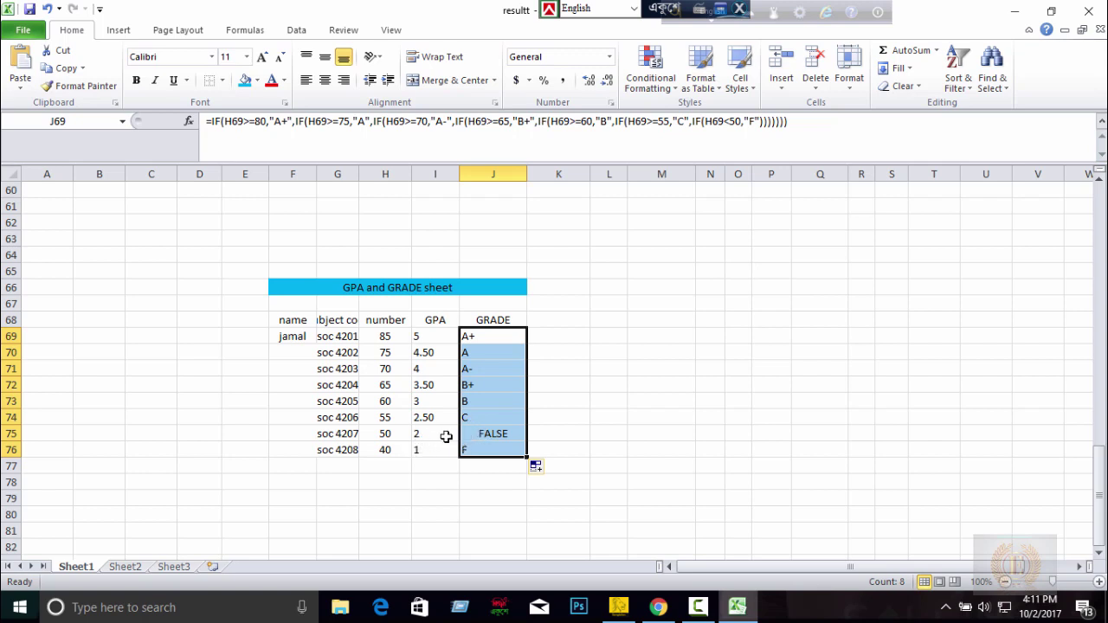
{"action": "left_click", "coordinate": [444, 435]}
{"action": "left_click", "coordinate": [480, 434]}
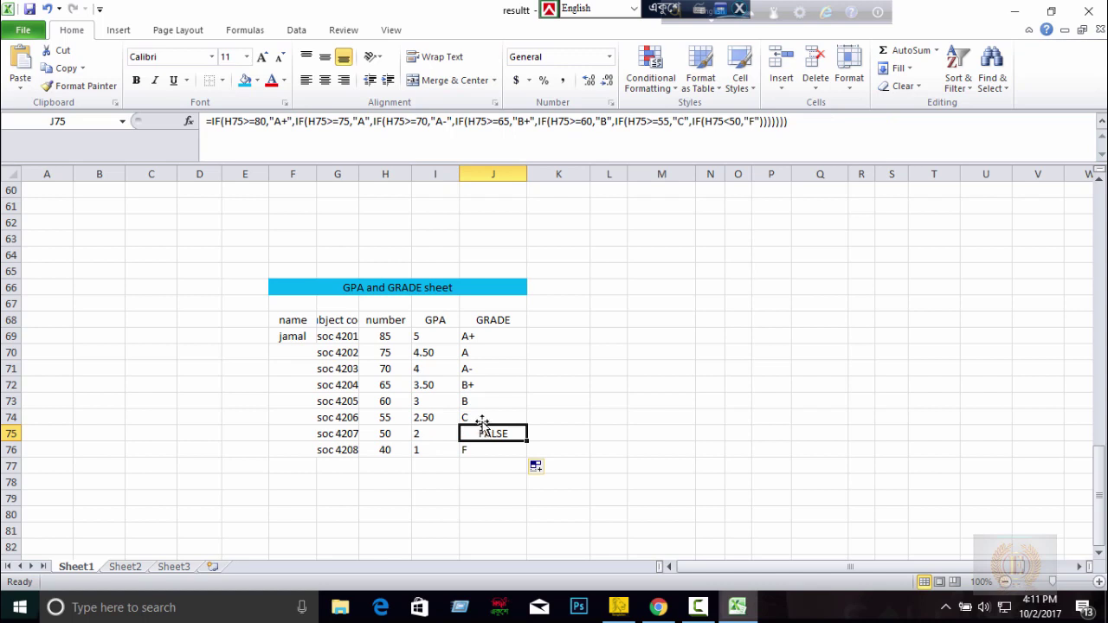
{"action": "left_click", "coordinate": [480, 417]}
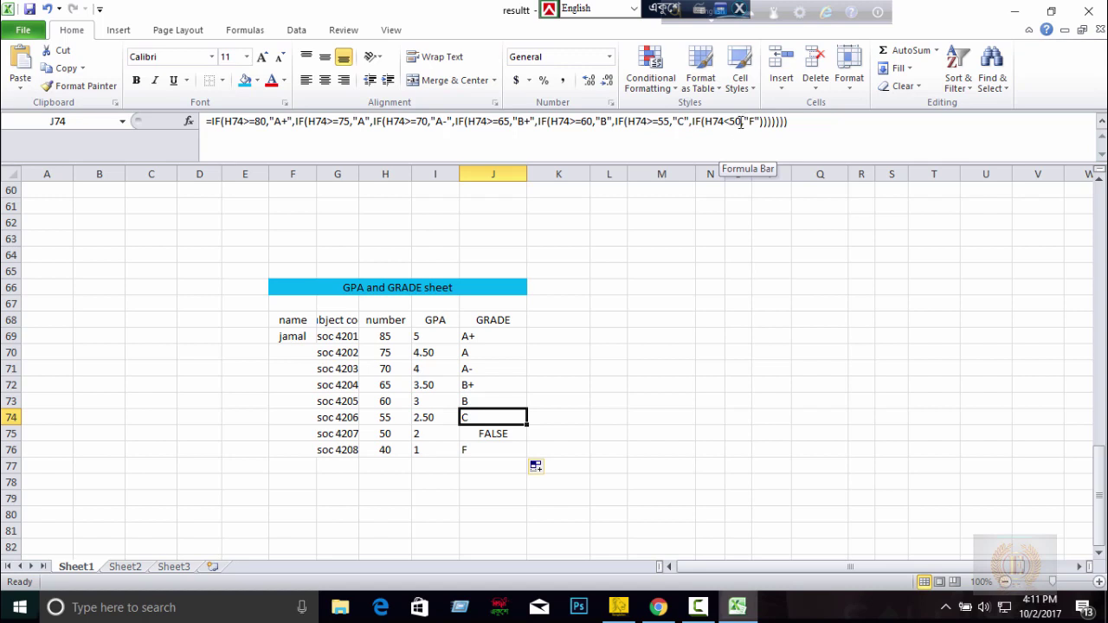
Change J74's final grade condition from <50 to <55
{"action": "left_click", "coordinate": [742, 121]}
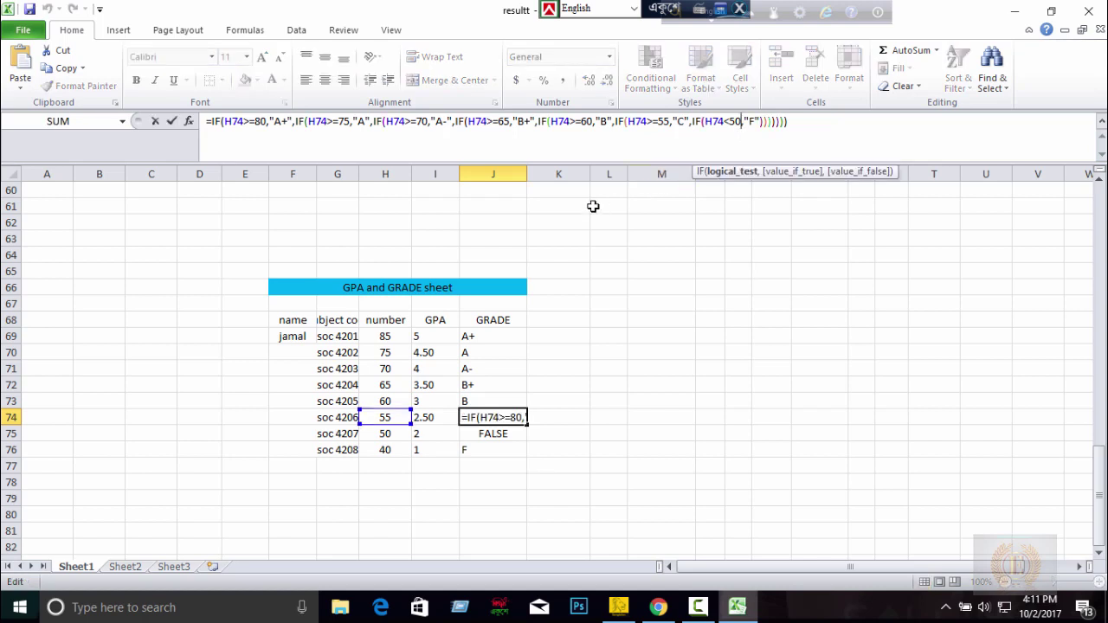
{"action": "key", "text": "BackSpace"}
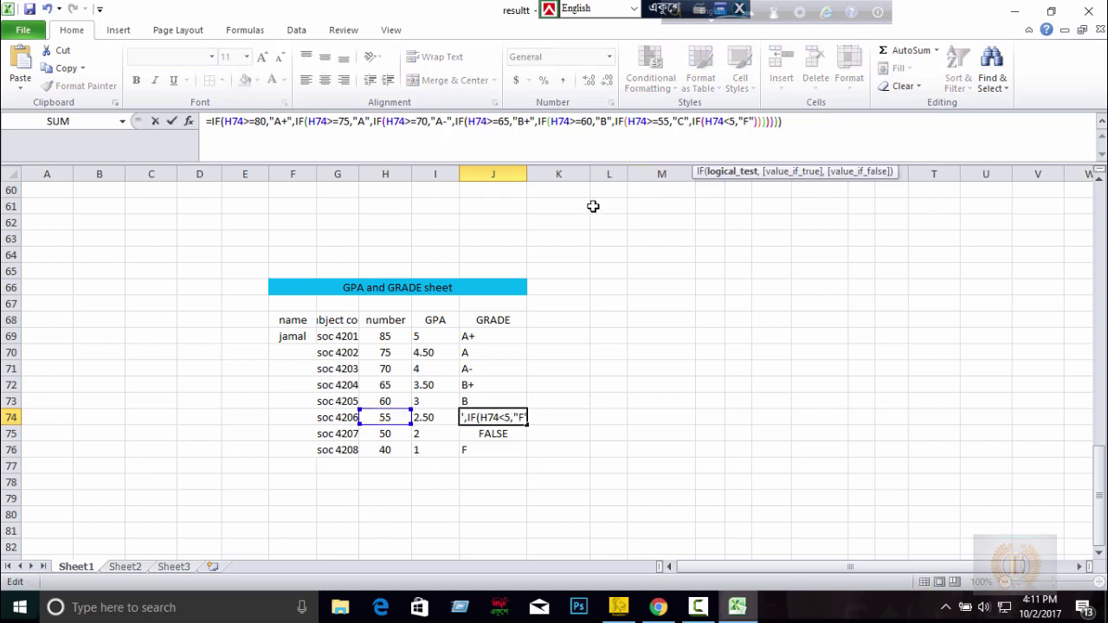
{"action": "type", "text": "5"}
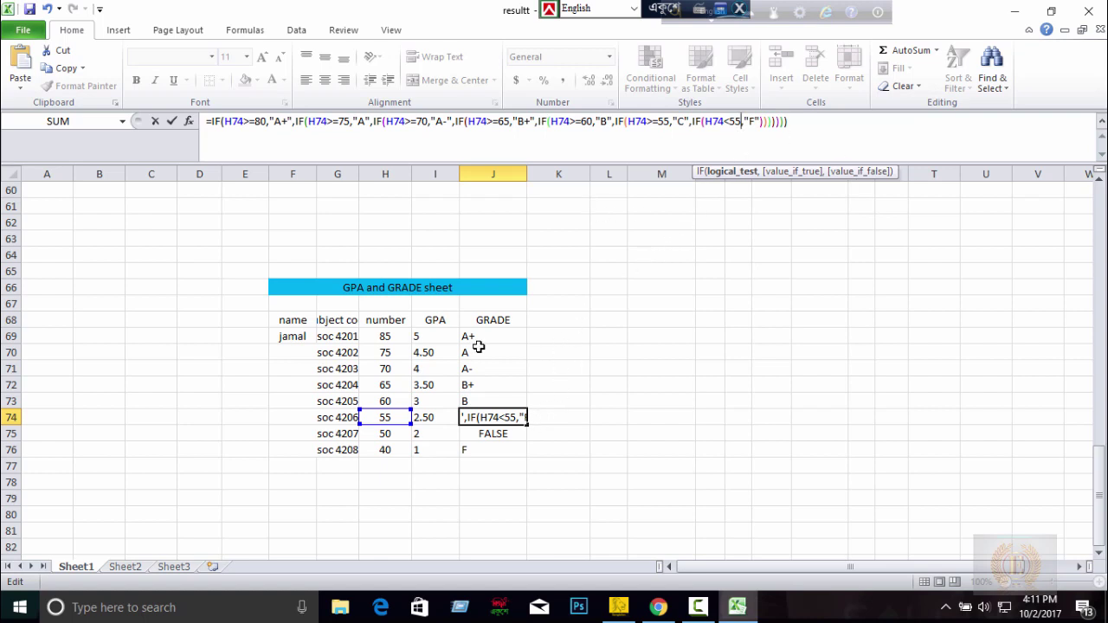
{"action": "key", "text": "Return"}
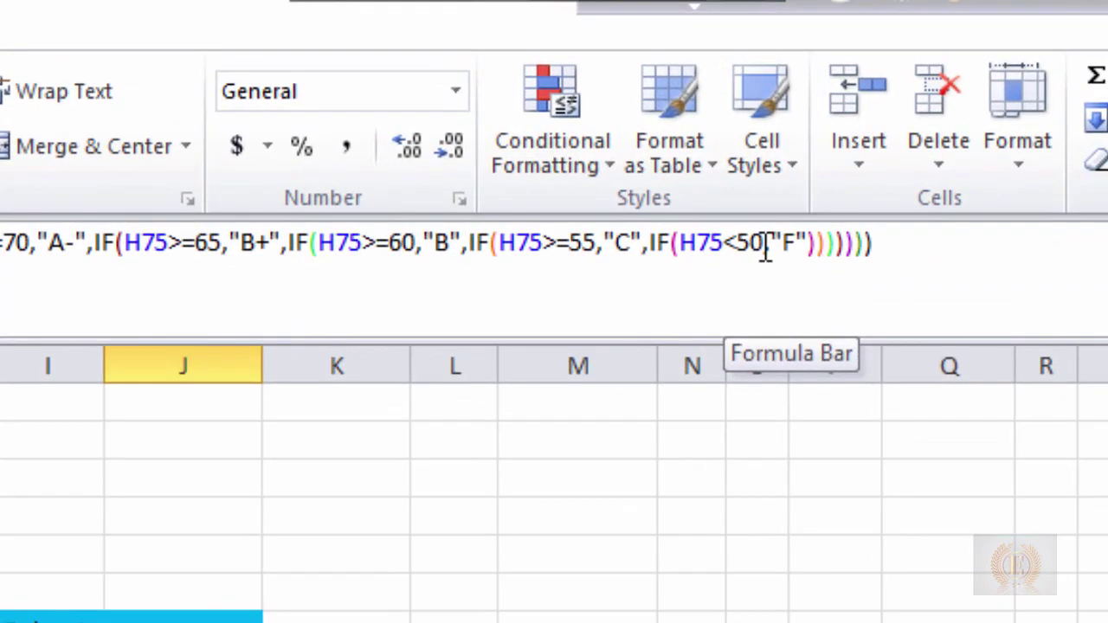
Change J75's final condition to <55 so the score of 50 shows F
{"action": "left_click", "coordinate": [766, 247]}
{"action": "key", "text": "BackSpace"}
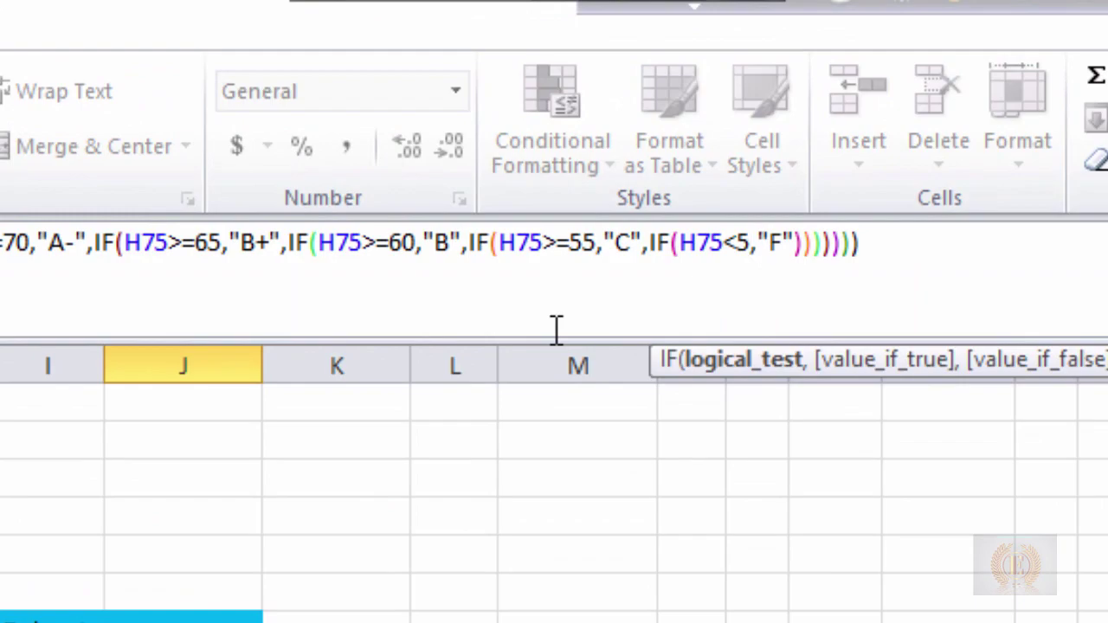
{"action": "type", "text": "5"}
{"action": "key", "text": "Return"}
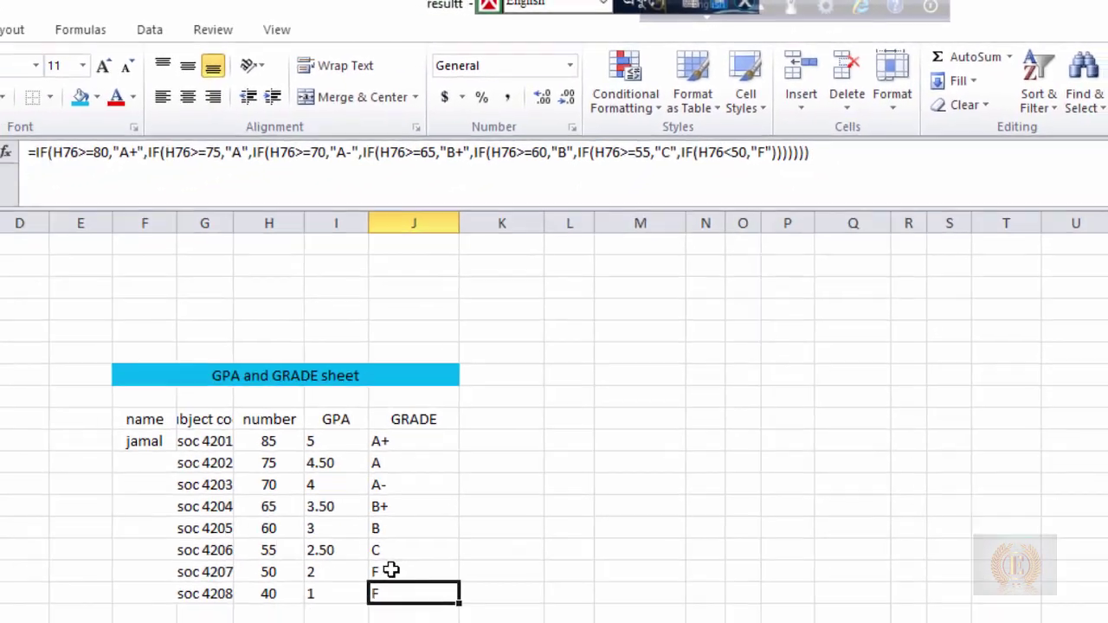
{"action": "left_click", "coordinate": [449, 480]}
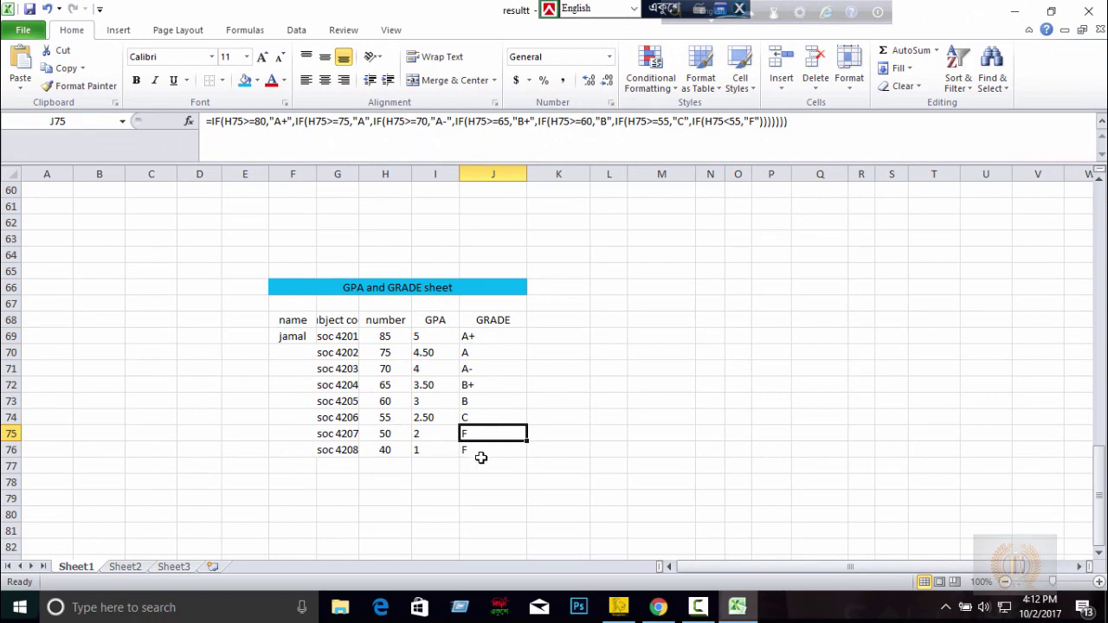
{"action": "left_click", "coordinate": [482, 448]}
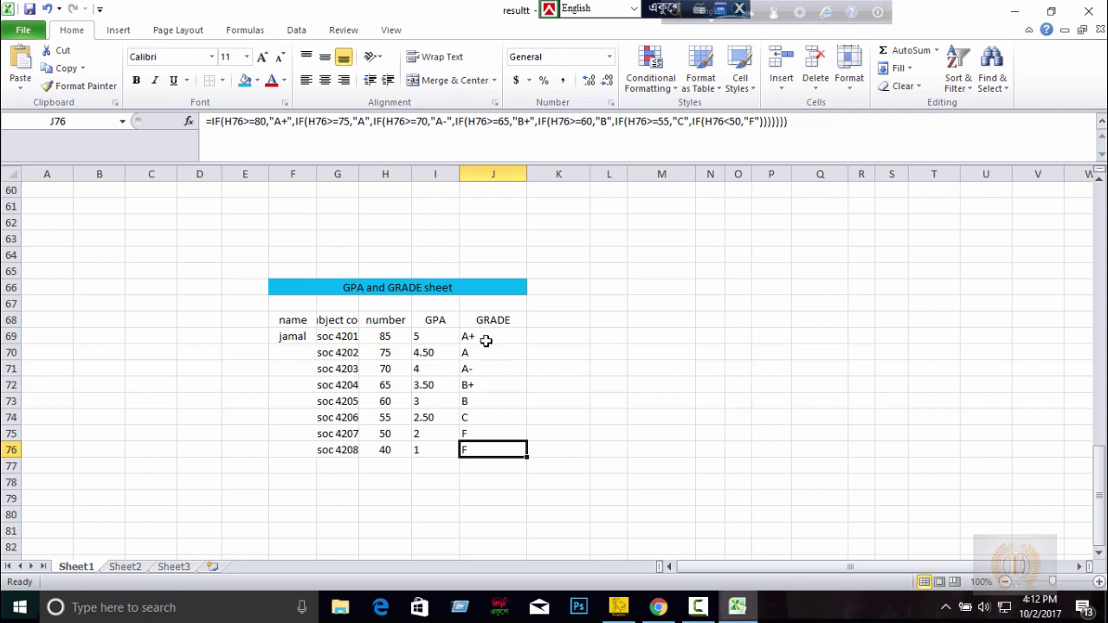
{"action": "left_click", "coordinate": [563, 349]}
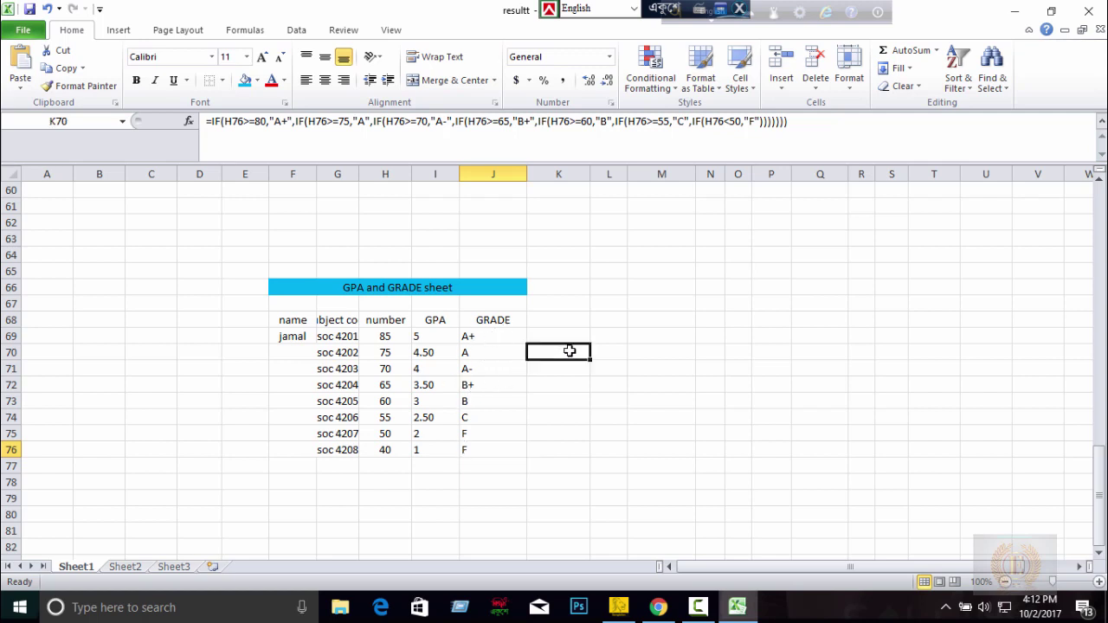
{"action": "left_click", "coordinate": [556, 319]}
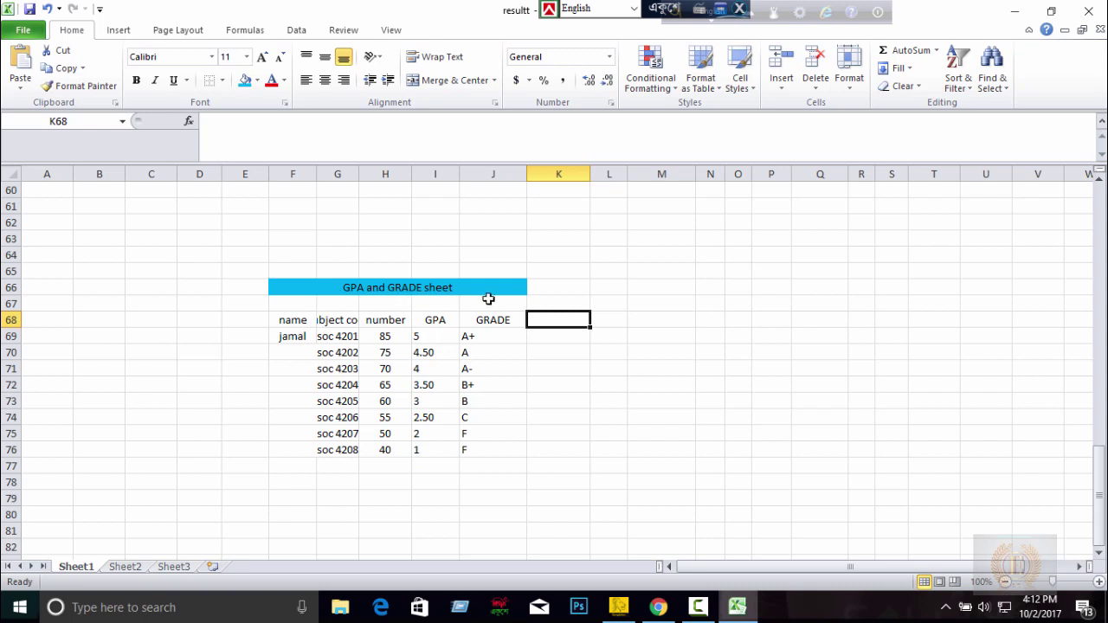
{"action": "left_click", "coordinate": [548, 339]}
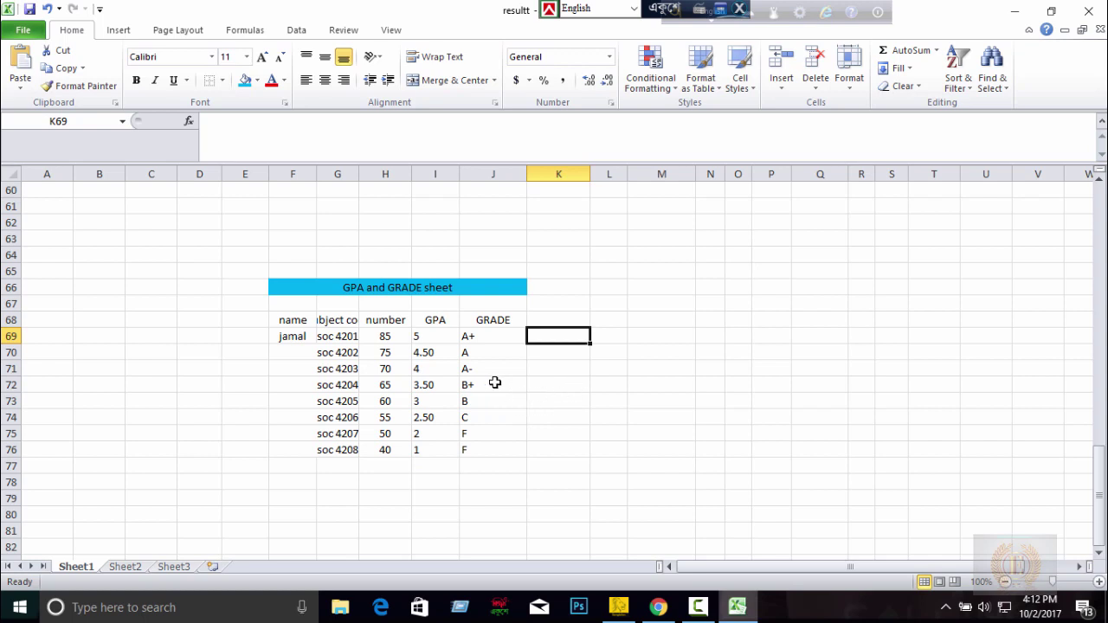
{"action": "scroll", "coordinate": [486, 369], "scroll_direction": "up", "scroll_amount": 4}
{"action": "scroll", "coordinate": [477, 374], "scroll_direction": "up", "scroll_amount": 2}
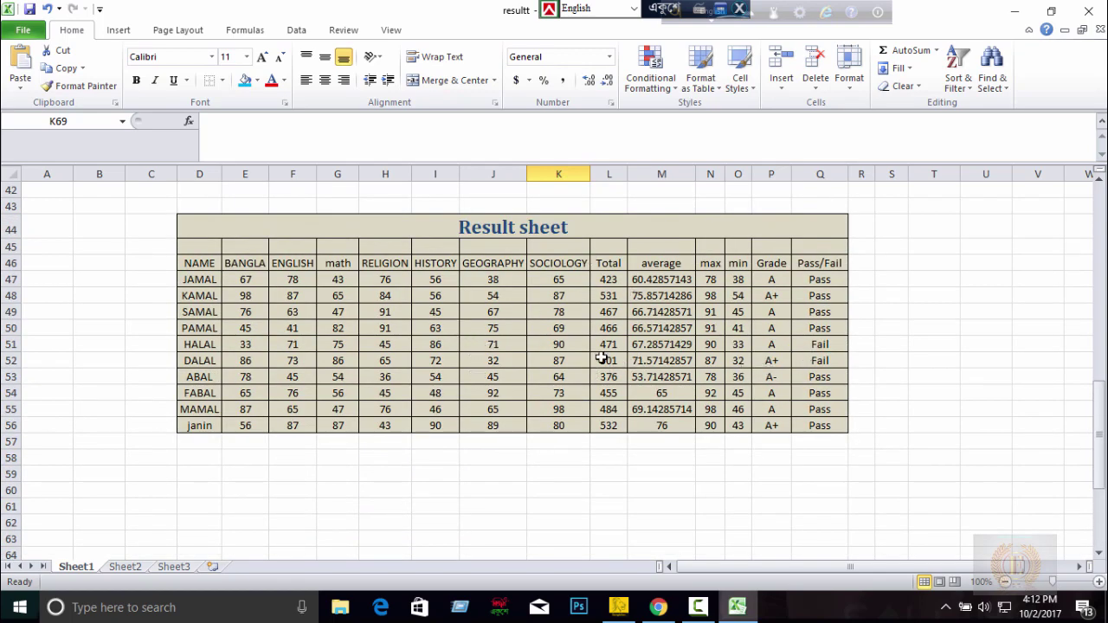
{"action": "scroll", "coordinate": [602, 358], "scroll_direction": "down", "scroll_amount": 1}
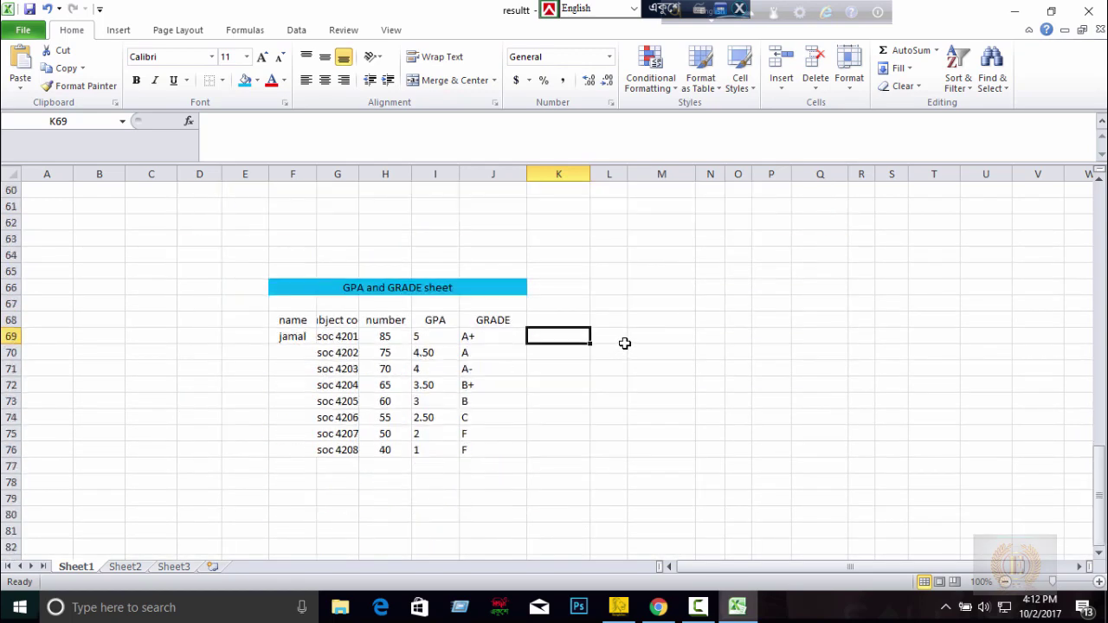